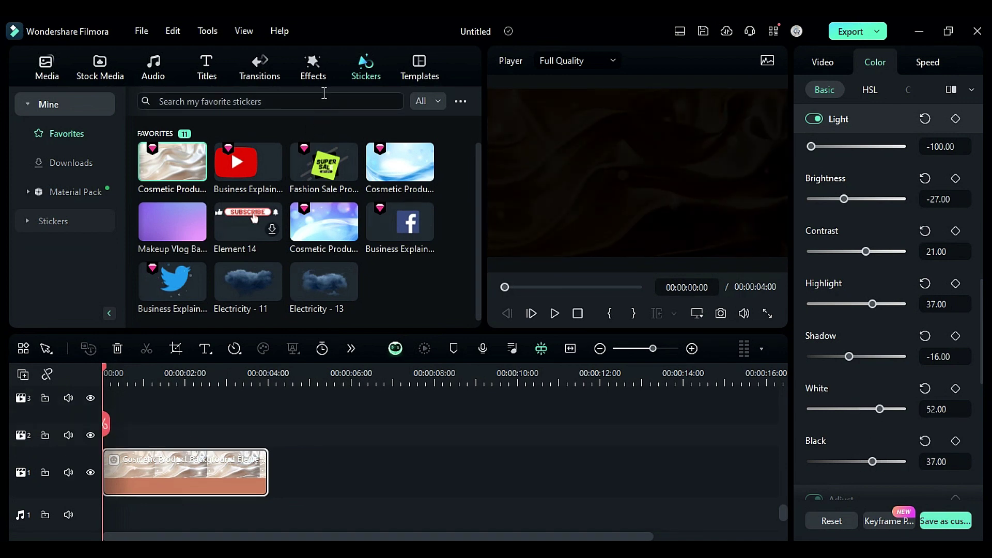
Add the Star Shape Overlay 06 effect on the track above the cosmetic background and match its length to the four-second clip.
{"action": "left_click", "coordinate": [314, 72]}
{"action": "left_click_drag", "start_coordinate": [248, 164], "coordinate": [114, 439]}
{"action": "left_click_drag", "start_coordinate": [270, 434], "coordinate": [268, 434]}
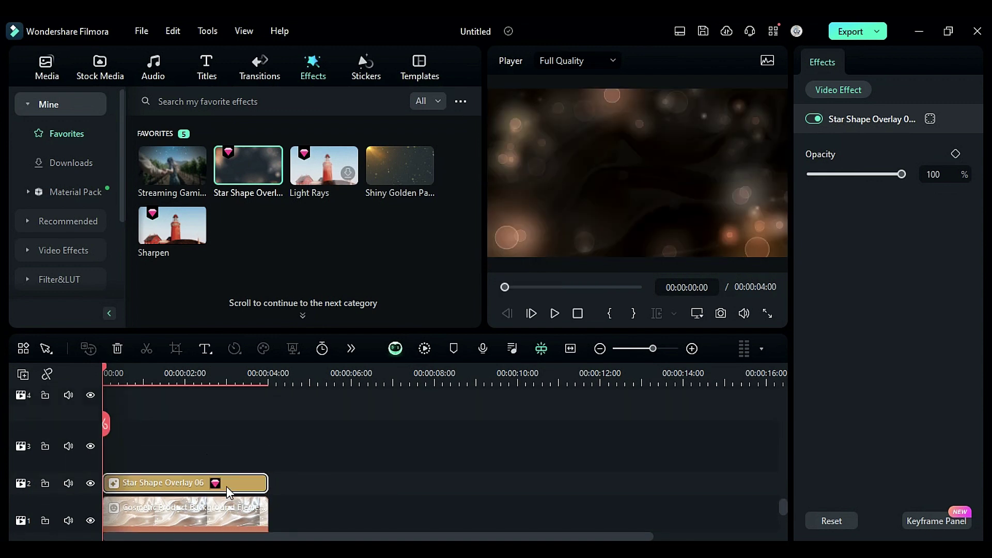
Stack the Wrist Watch1 and Seconds hand1.1 images on separate tracks above the overlay, each trimmed to four seconds.
{"action": "left_click", "coordinate": [36, 73]}
{"action": "left_click_drag", "start_coordinate": [168, 289], "coordinate": [116, 447]}
{"action": "left_click_drag", "start_coordinate": [273, 449], "coordinate": [267, 447]}
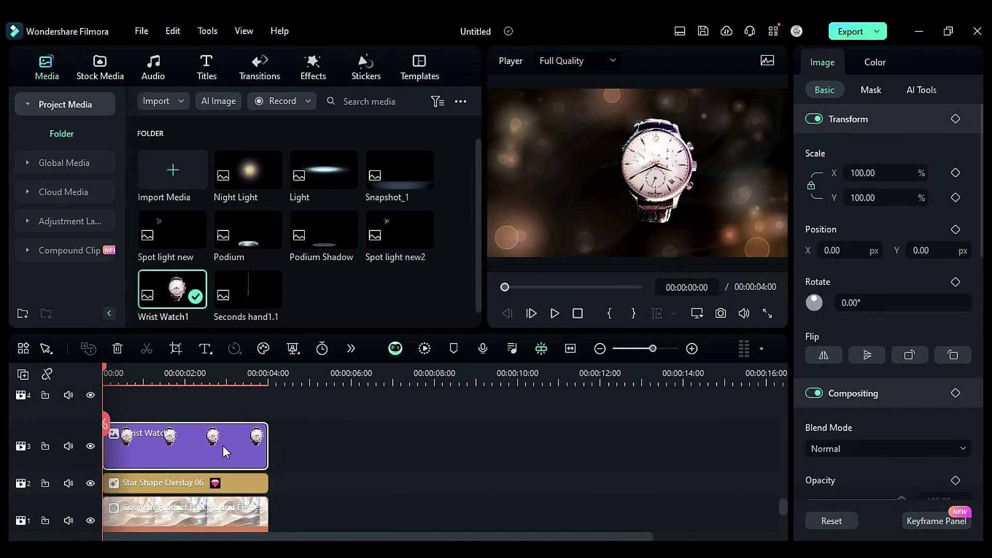
{"action": "left_click_drag", "start_coordinate": [235, 292], "coordinate": [124, 440]}
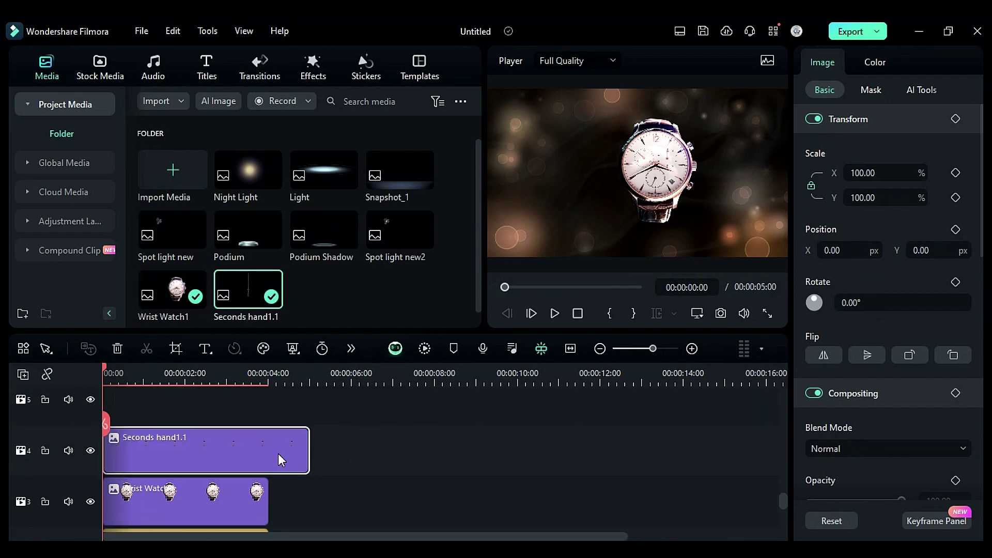
{"action": "left_click_drag", "start_coordinate": [309, 454], "coordinate": [268, 454]}
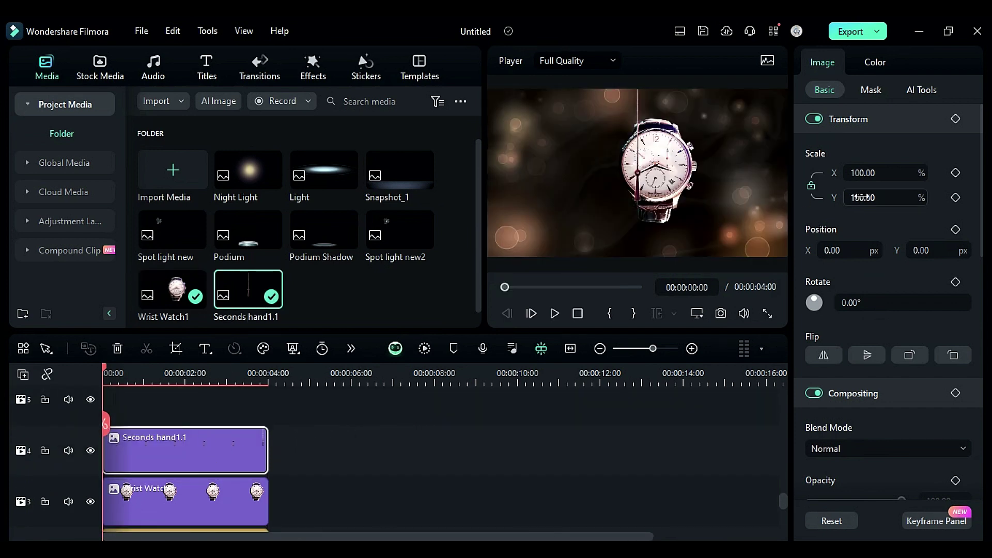
Scale the seconds hand to 32% and, with the preview magnified to 75%, position it on the dial at X 115, Y 53.
{"action": "left_click_drag", "start_coordinate": [864, 198], "coordinate": [828, 197]}
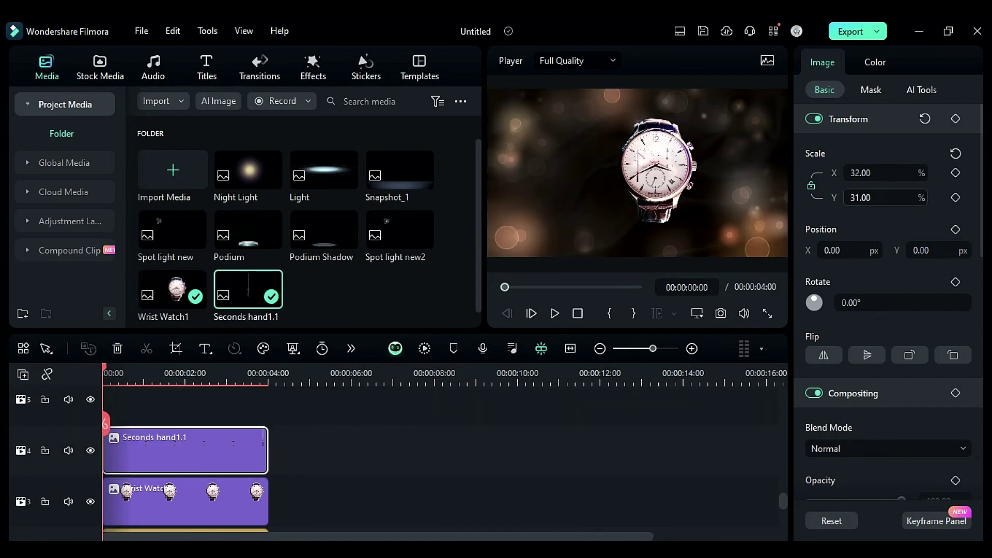
{"action": "left_click", "coordinate": [702, 316]}
{"action": "mouse_move", "coordinate": [731, 395]}
{"action": "left_click", "coordinate": [574, 467]}
{"action": "left_click_drag", "start_coordinate": [833, 250], "coordinate": [921, 250]}
{"action": "left_click_drag", "start_coordinate": [836, 251], "coordinate": [834, 251]}
{"action": "left_click_drag", "start_coordinate": [923, 250], "coordinate": [923, 250]}
Keyframe the seconds hand's rotation from 0° at the start to 75° at 00:00:03:23.
{"action": "left_click", "coordinate": [955, 283]}
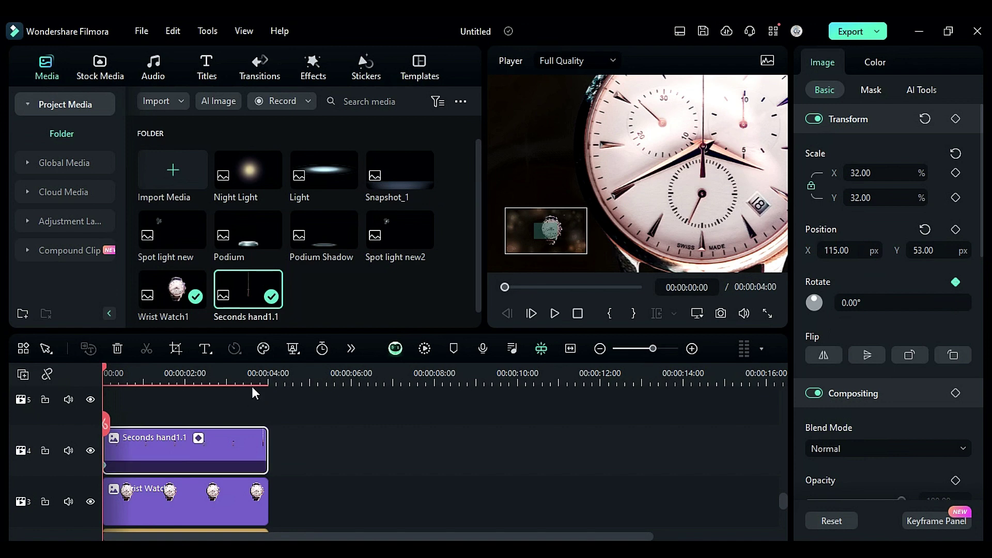
{"action": "left_click_drag", "start_coordinate": [252, 386], "coordinate": [265, 386]}
{"action": "left_click_drag", "start_coordinate": [865, 302], "coordinate": [902, 302]}
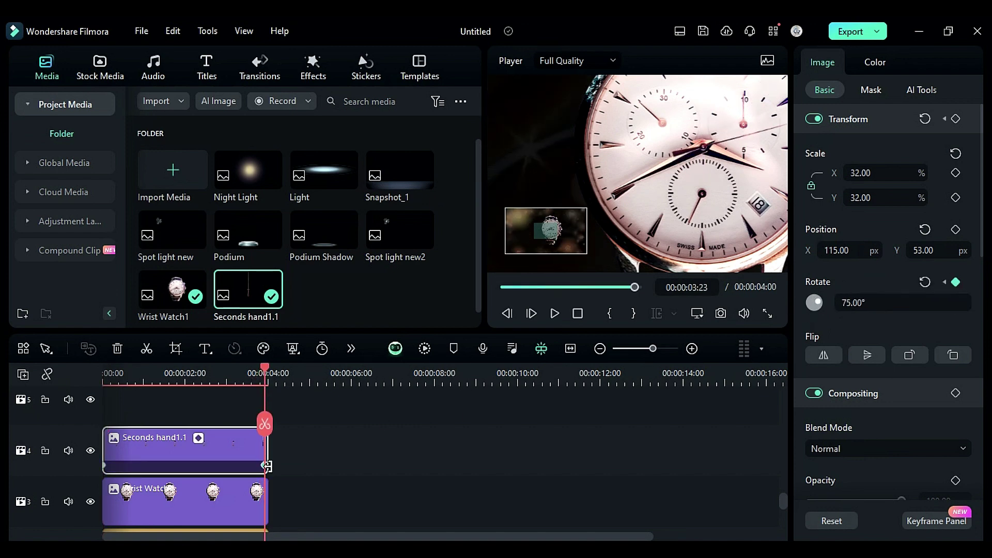
Scrub through the seconds hand's rotation and set the preview zoom level back to Fit.
{"action": "left_click", "coordinate": [99, 373]}
{"action": "left_click_drag", "start_coordinate": [99, 374], "coordinate": [220, 425]}
{"action": "left_click", "coordinate": [703, 314]}
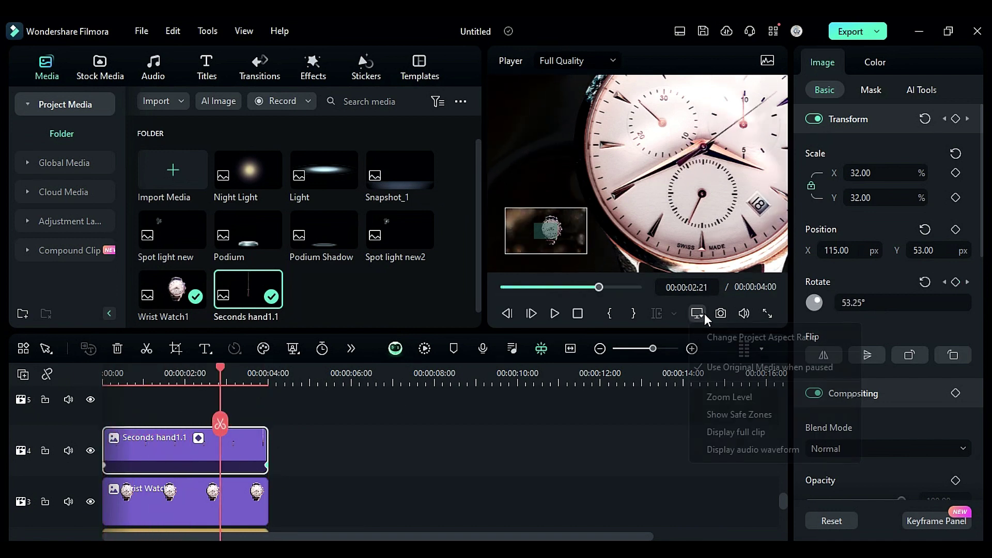
{"action": "mouse_move", "coordinate": [730, 393]}
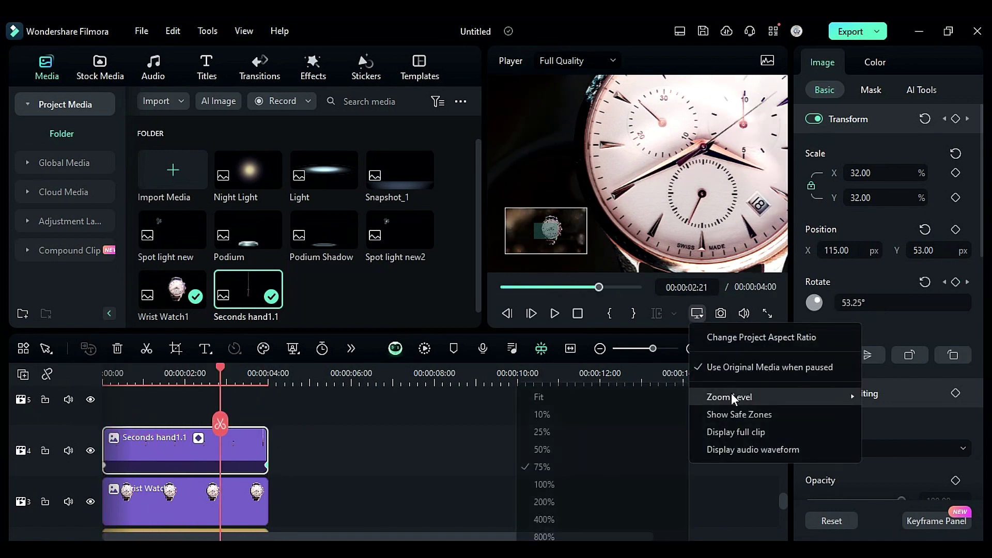
{"action": "left_click", "coordinate": [606, 398]}
Combine the Seconds hand1.1 and Wrist Watch1 clips into a compound clip named Watch.
{"action": "scroll", "coordinate": [386, 438], "scroll_direction": "down", "scroll_amount": 1}
{"action": "left_click", "coordinate": [230, 473], "text": "ctrl"}
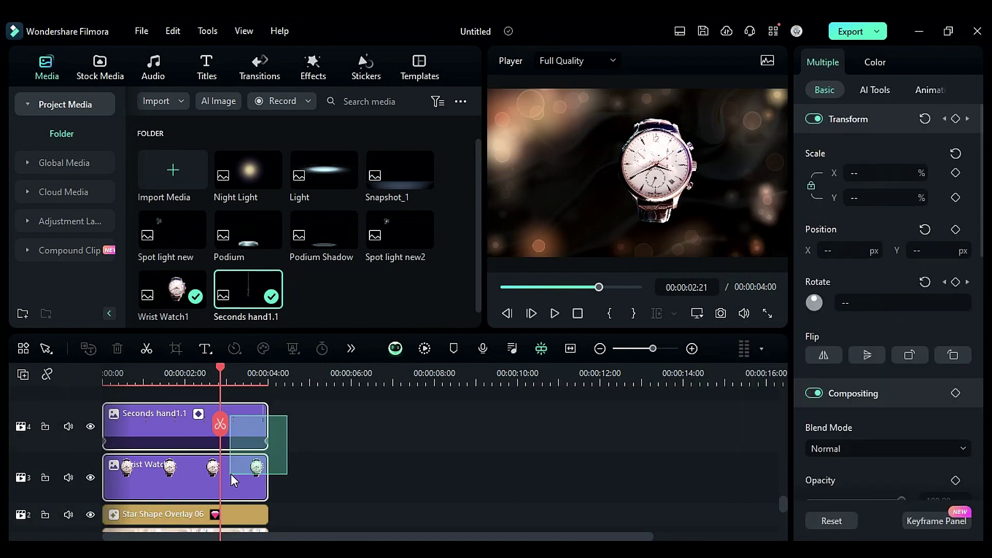
{"action": "right_click", "coordinate": [258, 476]}
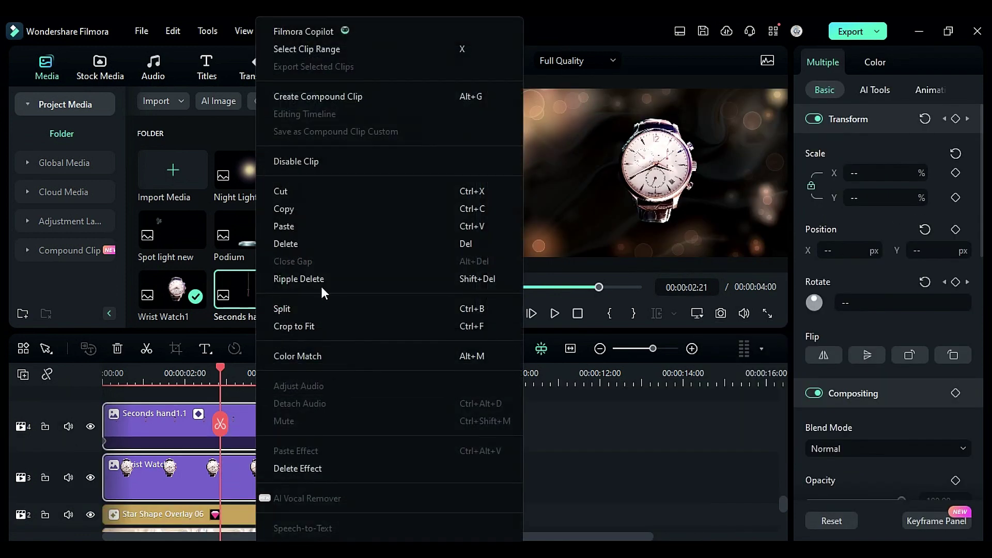
{"action": "left_click", "coordinate": [323, 95]}
{"action": "type", "text": "Watch"}
{"action": "key", "text": "Return"}
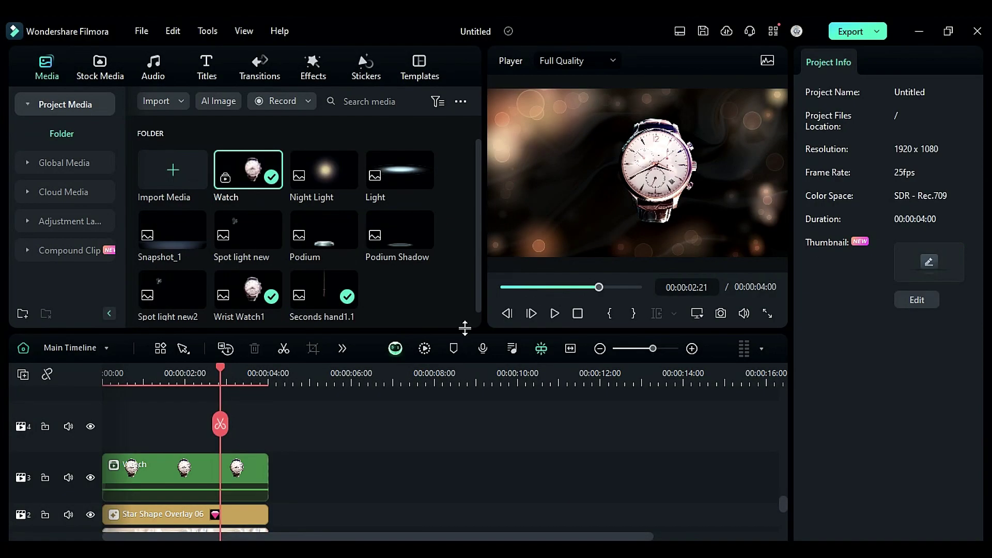
At the start of the timeline, scale the Watch compound clip to 270%.
{"action": "left_click", "coordinate": [106, 371]}
{"action": "left_click", "coordinate": [169, 465]}
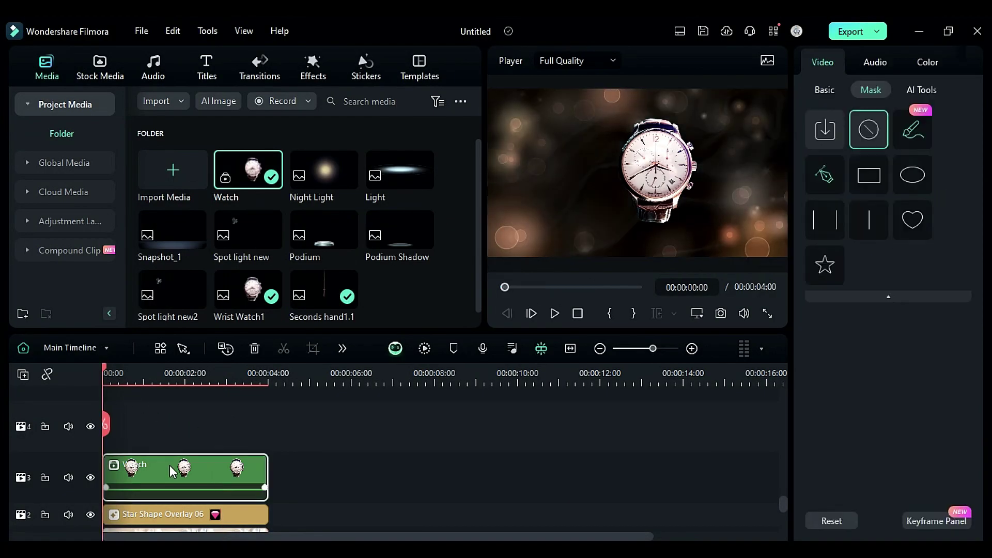
{"action": "left_click", "coordinate": [824, 89]}
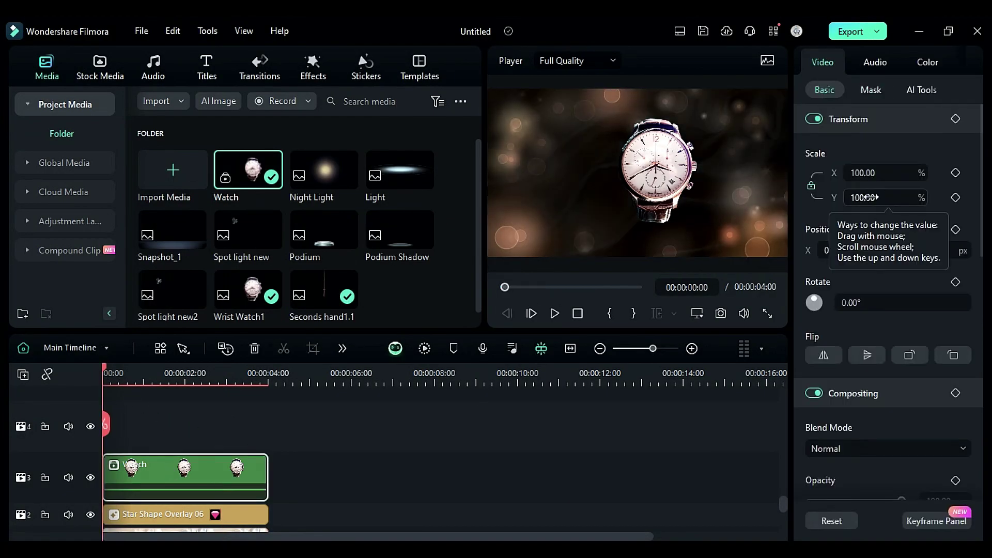
{"action": "left_click", "coordinate": [886, 198]}
{"action": "key", "text": "BackSpace"}
{"action": "key", "text": "BackSpace"}
{"action": "key", "text": "BackSpace"}
{"action": "key", "text": "BackSpace"}
{"action": "key", "text": "BackSpace"}
{"action": "key", "text": "BackSpace"}
{"action": "type", "text": "270"}
{"action": "key", "text": "Return"}
Set the Watch clip's X position to 242 and rotation to 44°, and add starting position and rotation keyframes.
{"action": "left_click", "coordinate": [854, 252]}
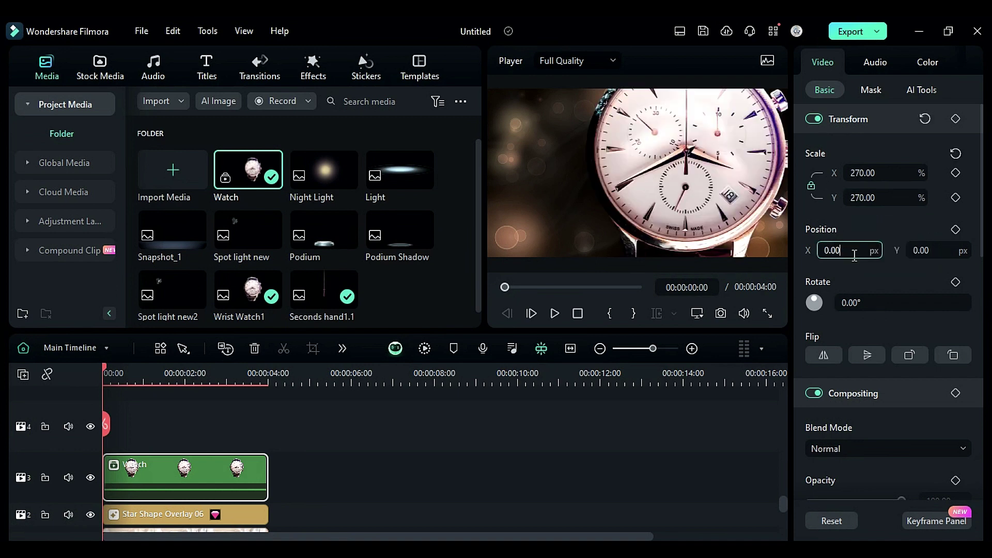
{"action": "type", "text": "242"}
{"action": "left_click", "coordinate": [873, 303]}
{"action": "key", "text": "ctrl+a"}
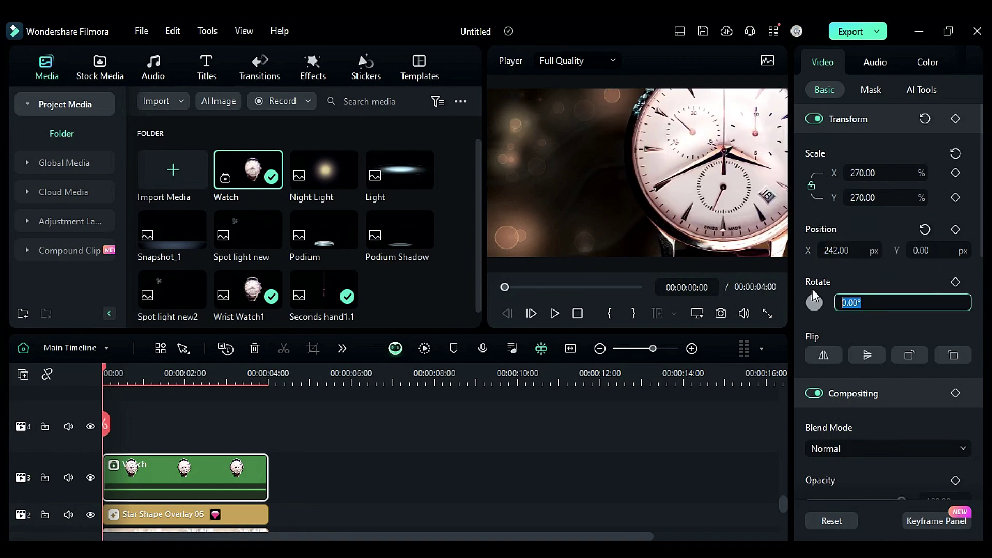
{"action": "type", "text": "44"}
{"action": "key", "text": "Return"}
{"action": "left_click", "coordinate": [955, 282]}
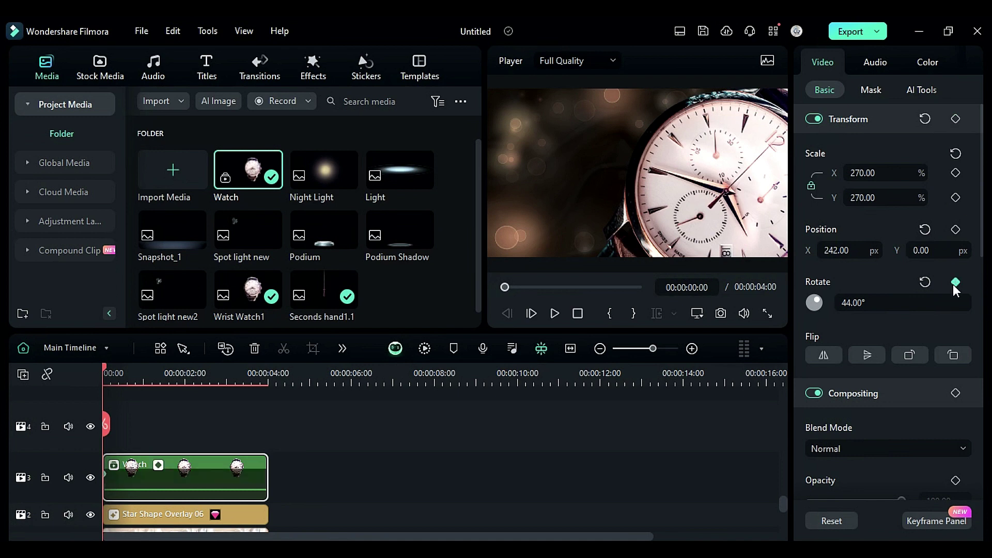
At 00:00:03:23, set the Watch clip's position to X 19, Y 113 and its rotation to 50°, and scrub the motion.
{"action": "left_click", "coordinate": [265, 383]}
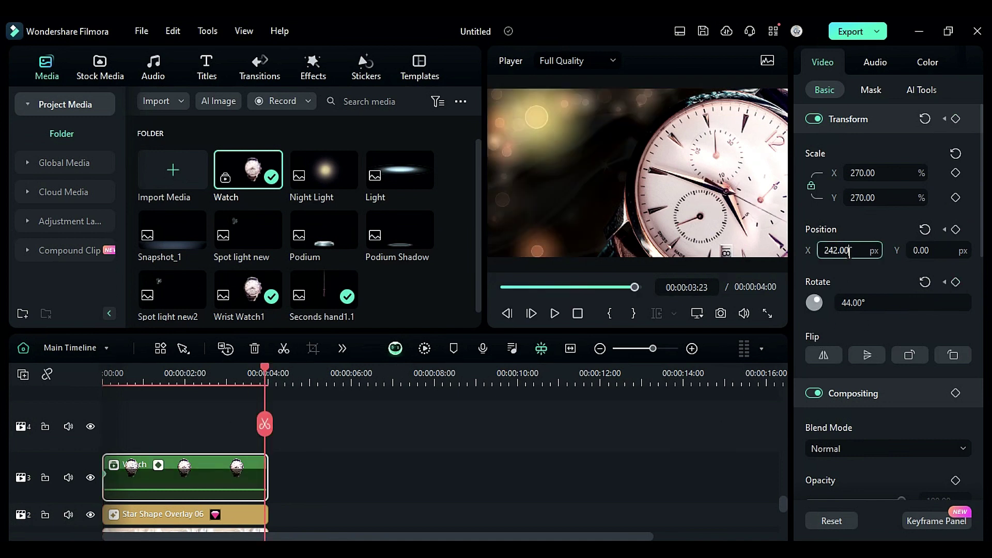
{"action": "left_click_drag", "start_coordinate": [852, 252], "coordinate": [813, 252]}
{"action": "type", "text": "19"}
{"action": "left_click_drag", "start_coordinate": [933, 250], "coordinate": [910, 249]}
{"action": "type", "text": "112"}
{"action": "key", "text": "Tab"}
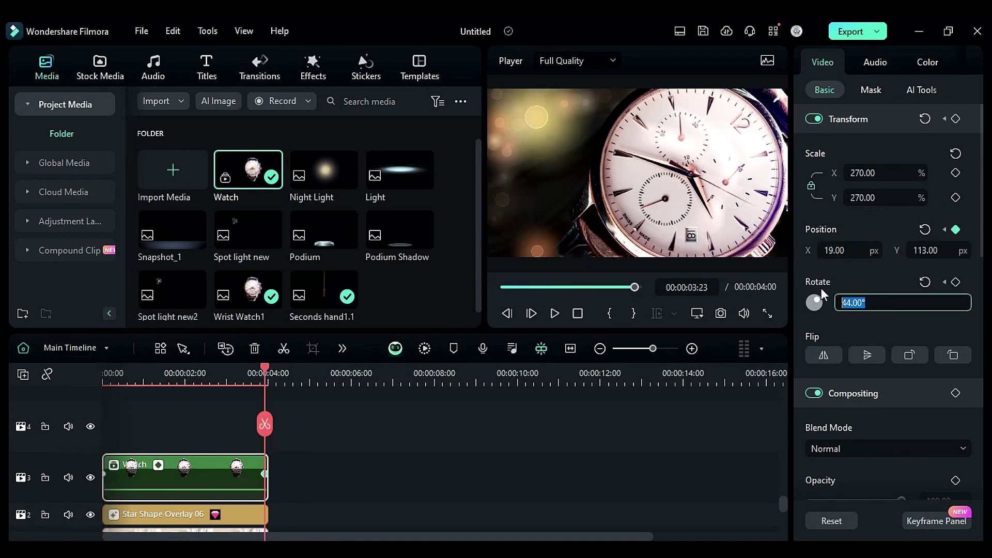
{"action": "type", "text": "50"}
{"action": "key", "text": "Return"}
{"action": "left_click", "coordinate": [154, 381]}
{"action": "left_click_drag", "start_coordinate": [153, 424], "coordinate": [97, 426]}
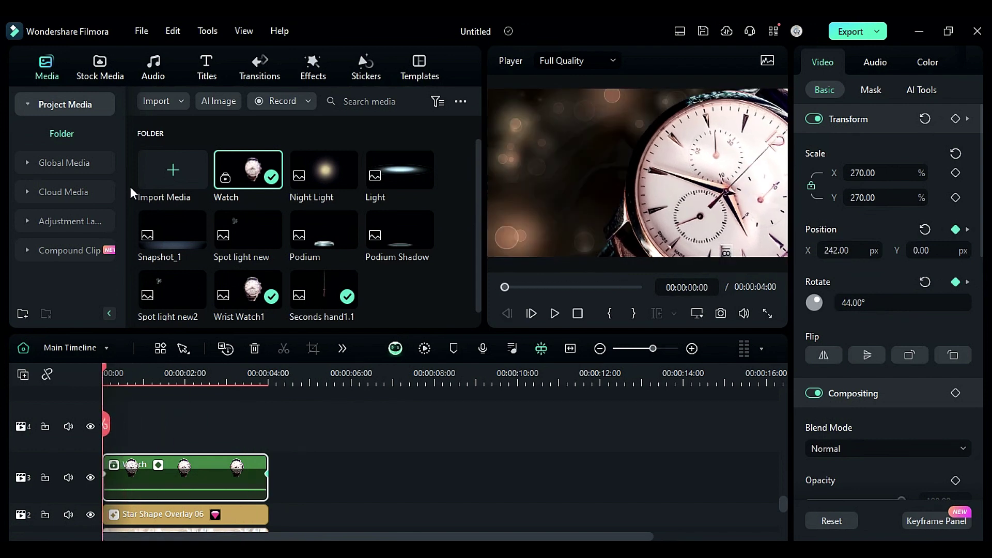
Add a Black solid color clip about 1.8 seconds long at the start above the Watch clip and scale it to 237%.
{"action": "left_click", "coordinate": [100, 67]}
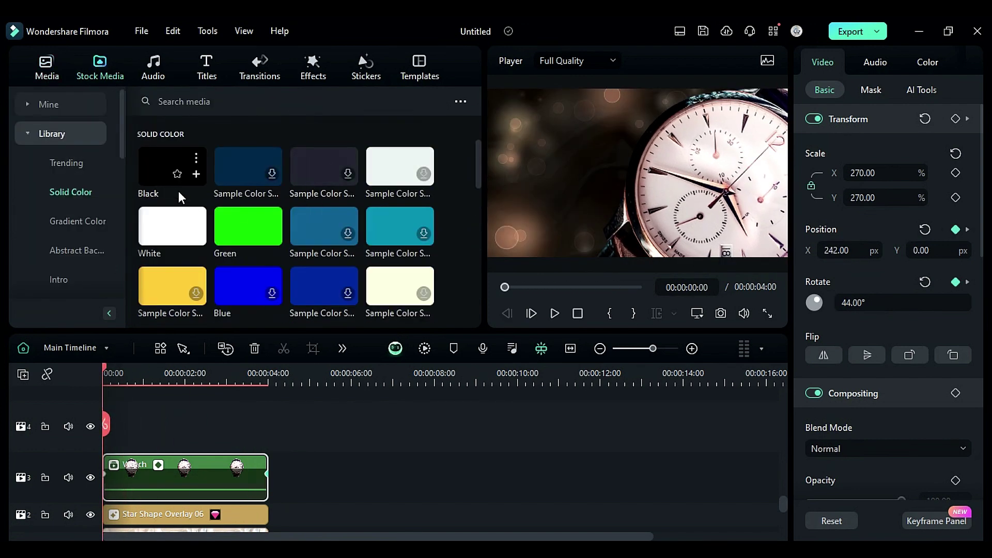
{"action": "left_click_drag", "start_coordinate": [162, 172], "coordinate": [175, 430]}
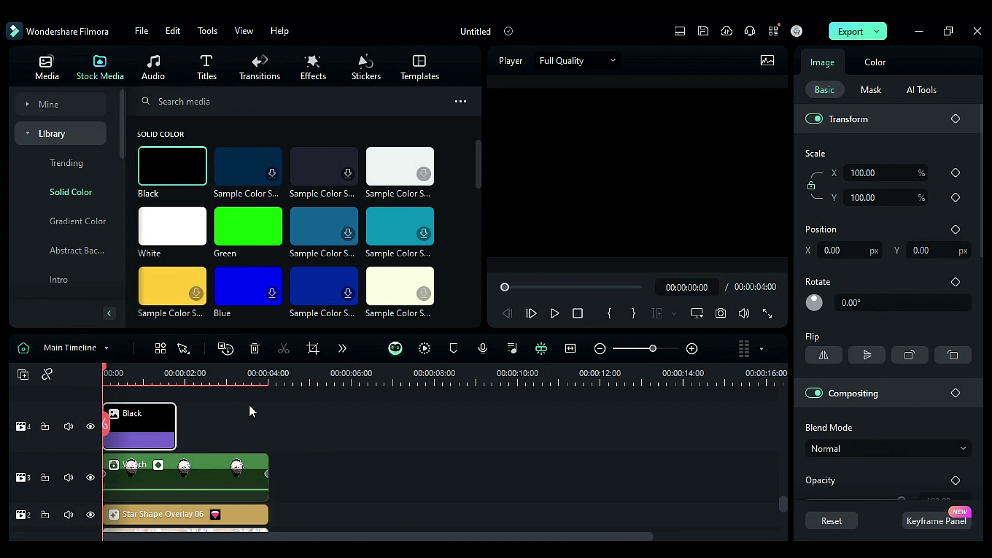
{"action": "left_click", "coordinate": [878, 196]}
{"action": "type", "text": "237"}
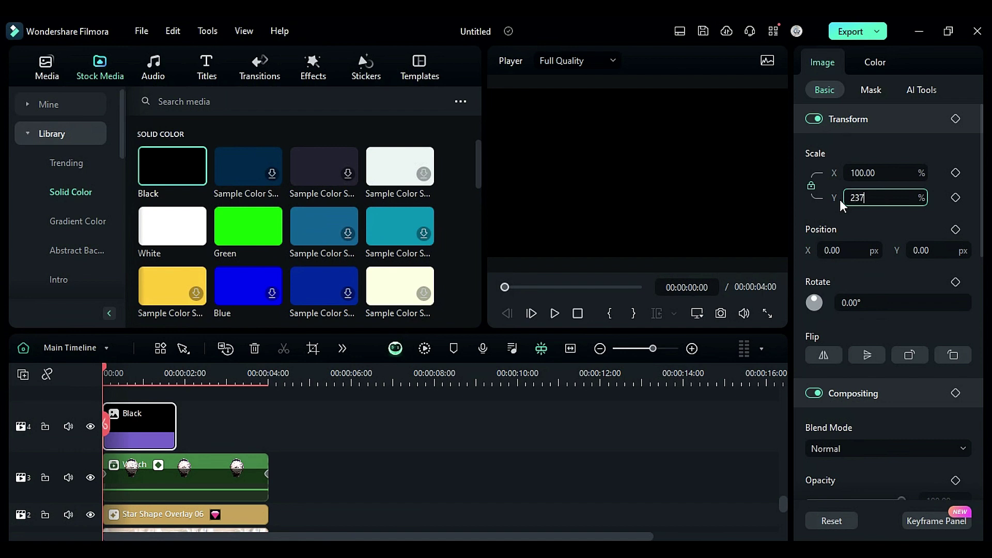
{"action": "key", "text": "Return"}
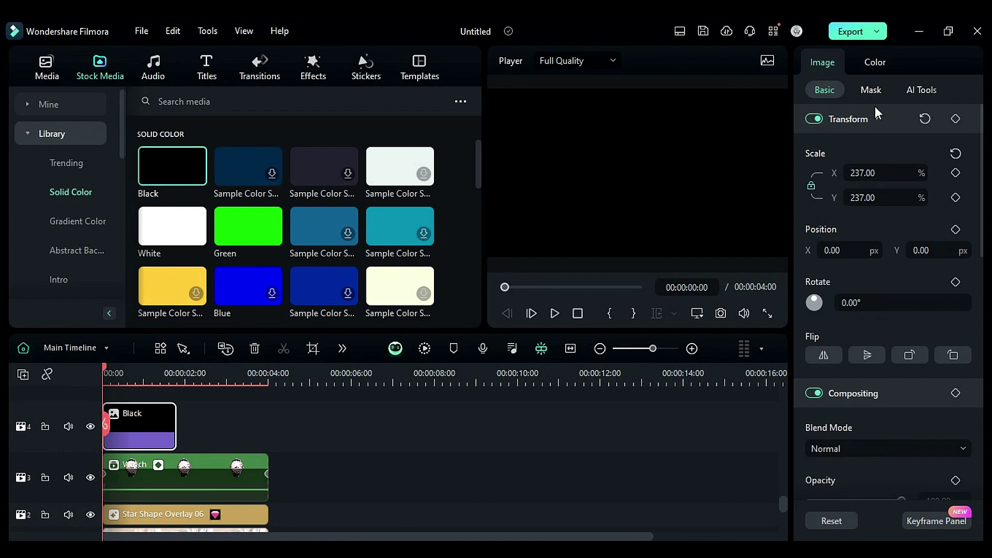
Apply a linear mask to the Black clip with rotation -43° and X position -640.
{"action": "left_click", "coordinate": [871, 90]}
{"action": "left_click", "coordinate": [863, 226]}
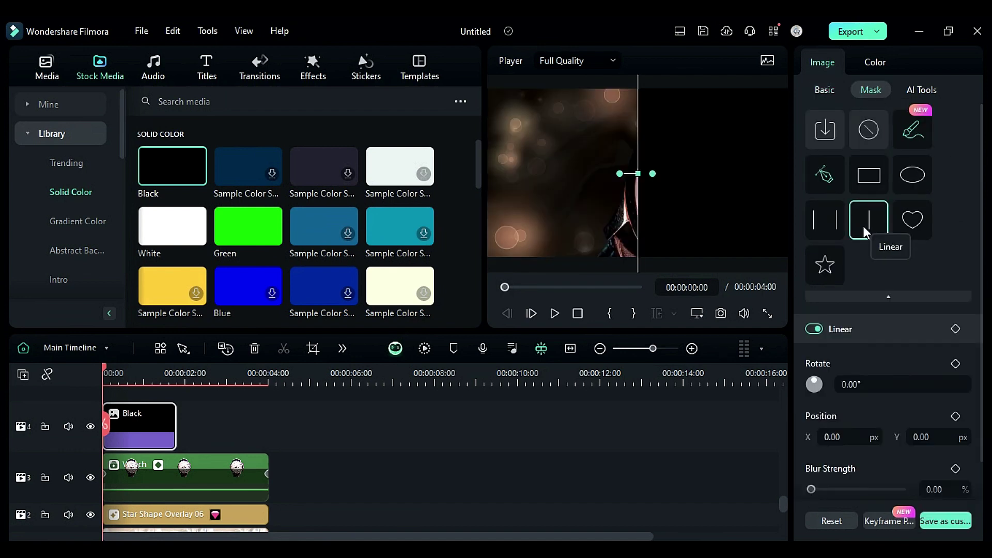
{"action": "left_click", "coordinate": [815, 385]}
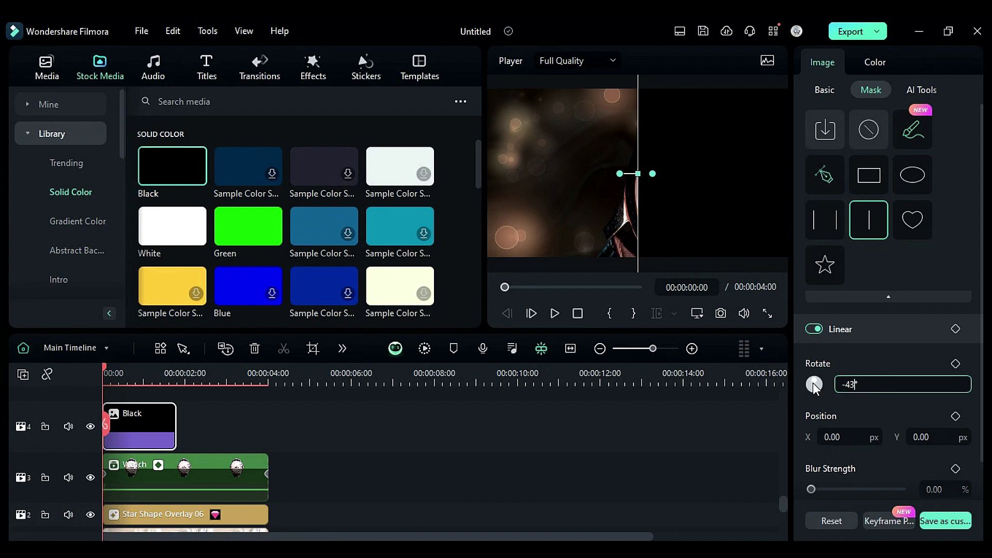
{"action": "type", "text": "-43"}
{"action": "key", "text": "Return"}
{"action": "left_click", "coordinate": [822, 434]}
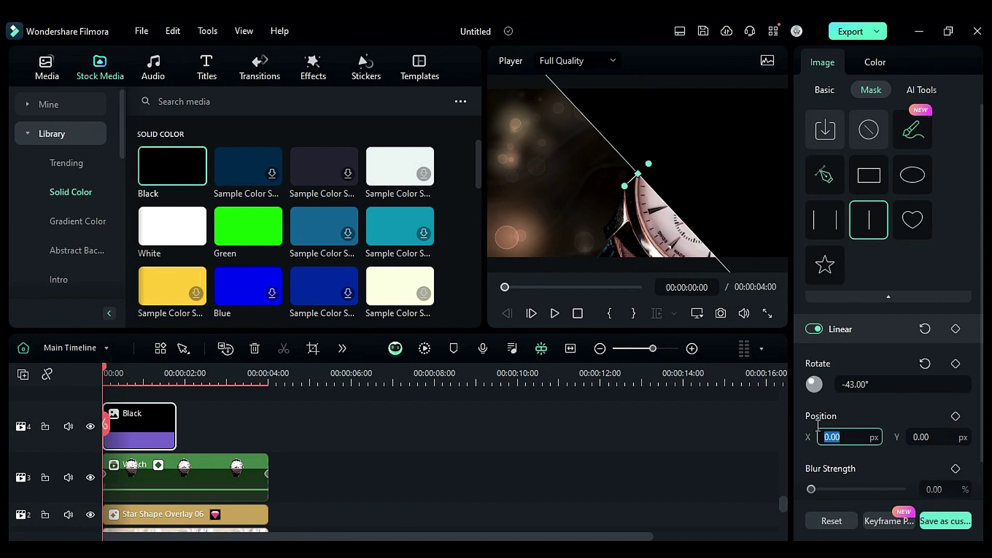
{"action": "type", "text": "-640"}
{"action": "key", "text": "Return"}
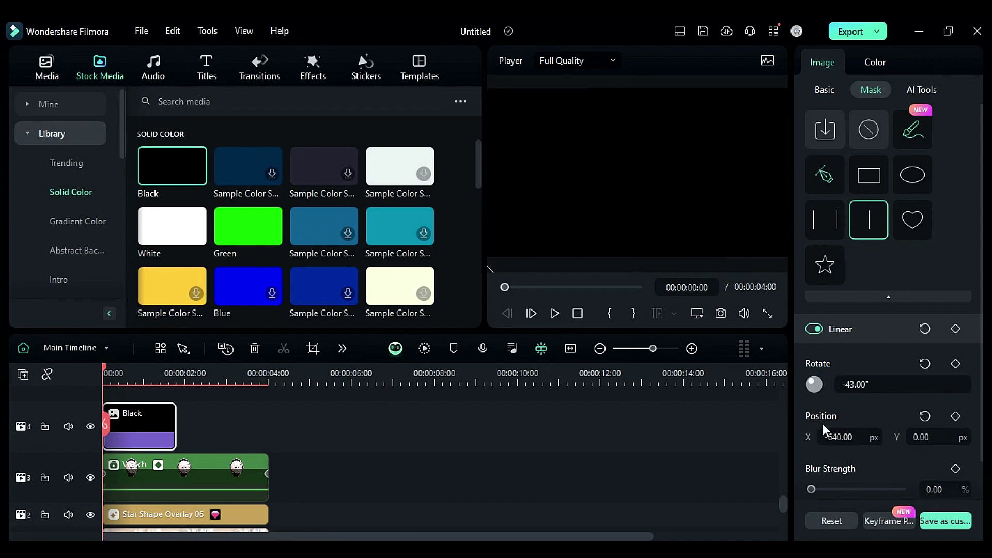
Set the linear mask's blur strength to 38% and add a mask position keyframe at the start of the Black clip.
{"action": "scroll", "coordinate": [822, 422], "scroll_direction": "down", "scroll_amount": 2}
{"action": "left_click", "coordinate": [924, 447]}
{"action": "type", "text": "38"}
{"action": "key", "text": "Return"}
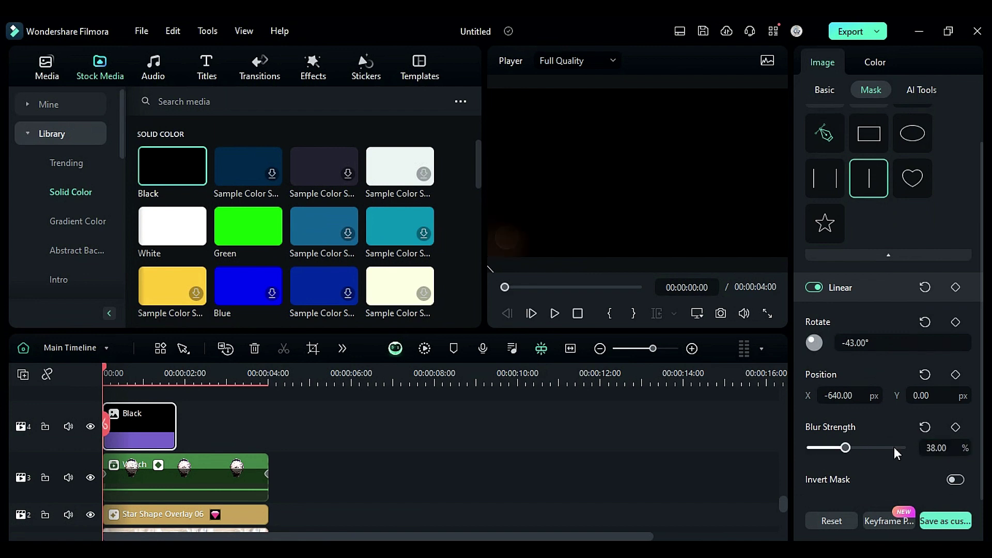
{"action": "left_click", "coordinate": [956, 374]}
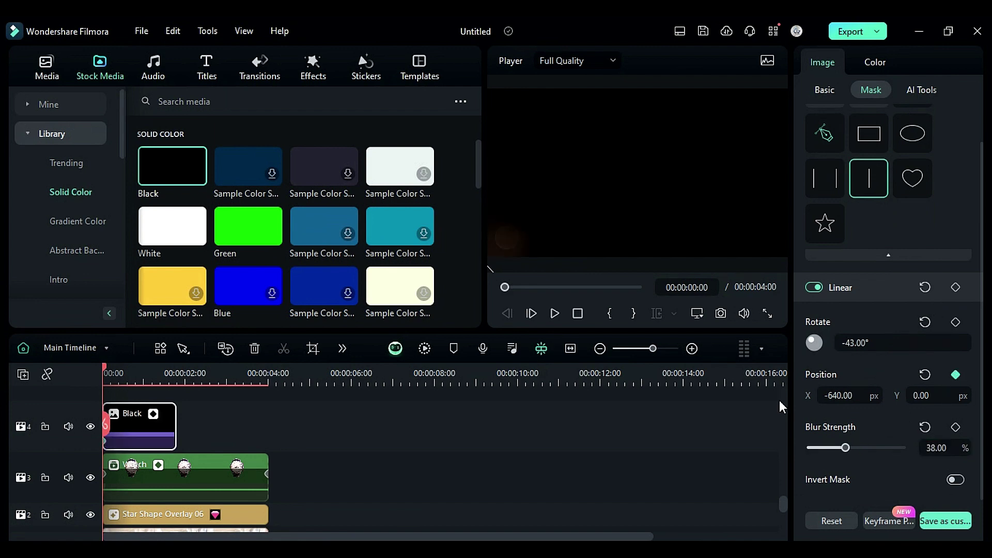
At 00:00:01:18, set the Black clip's mask rotation to 14° and move its X position to about 583.
{"action": "left_click", "coordinate": [174, 381]}
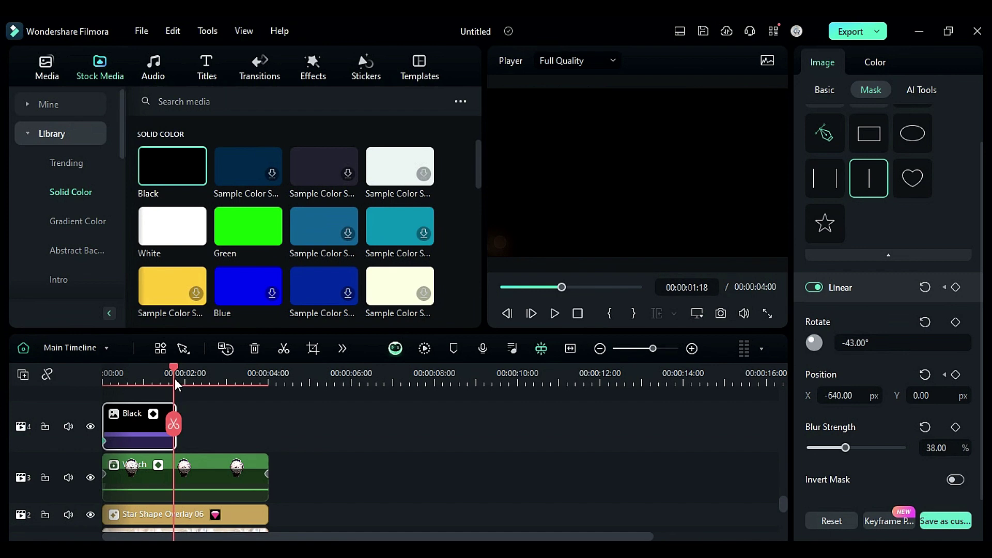
{"action": "left_click_drag", "start_coordinate": [877, 343], "coordinate": [824, 341]}
{"action": "key", "text": "Tab"}
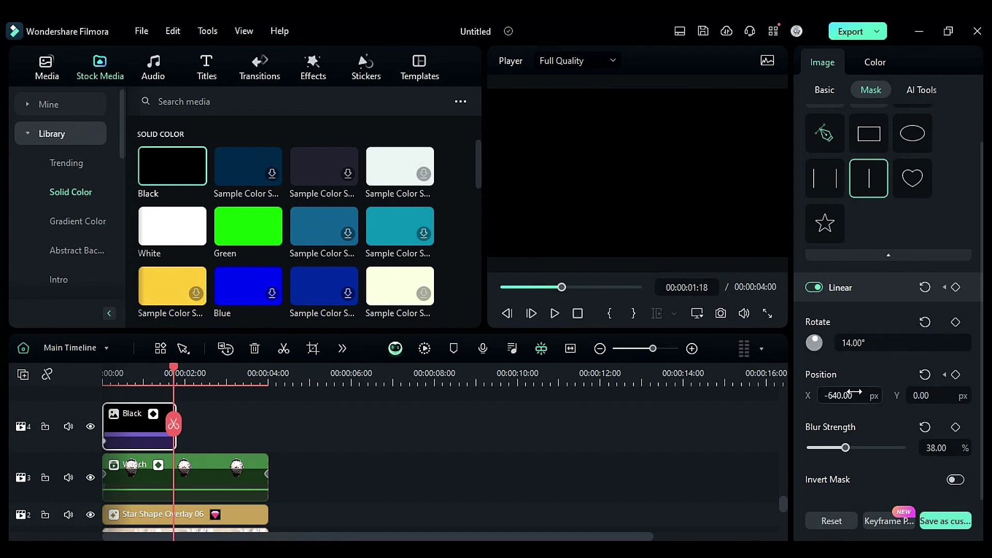
{"action": "key", "text": "Return"}
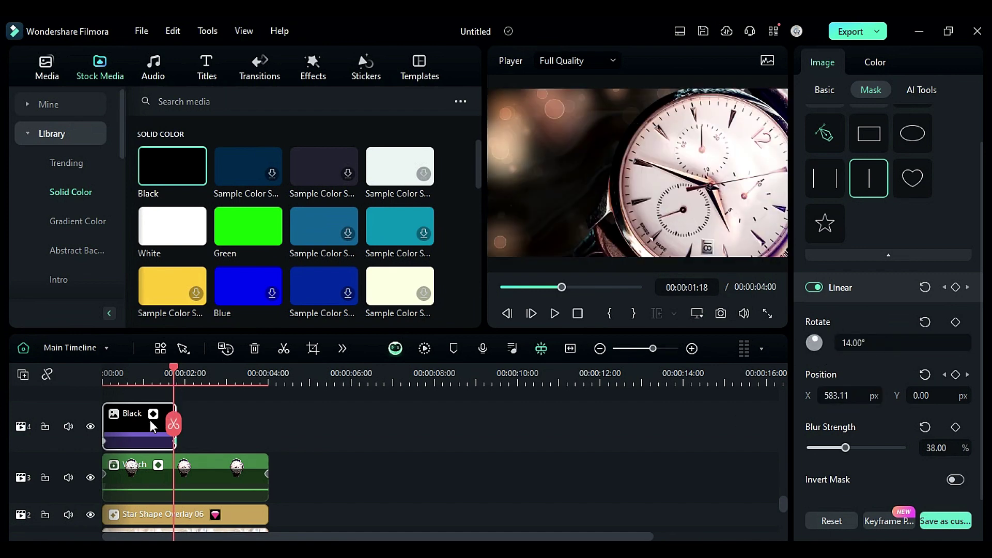
Place a copy of the Black clip flush with the end of the Watch clip, invert its mask, and scrub through the timeline.
{"action": "left_click_drag", "start_coordinate": [120, 436], "coordinate": [211, 436]}
{"action": "left_click", "coordinate": [200, 379]}
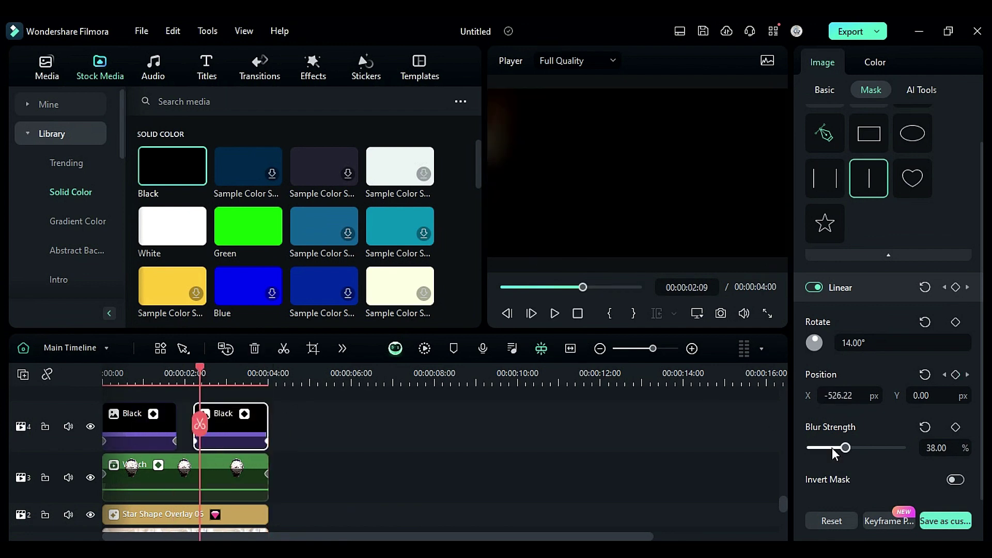
{"action": "left_click", "coordinate": [956, 479]}
{"action": "left_click_drag", "start_coordinate": [105, 376], "coordinate": [266, 436]}
Copy all the timeline clips so they directly follow the originals from 00:00:04:00, and hide the track holding the Black clips.
{"action": "scroll", "coordinate": [303, 438], "scroll_direction": "down", "scroll_amount": 3}
{"action": "left_click", "coordinate": [206, 455]}
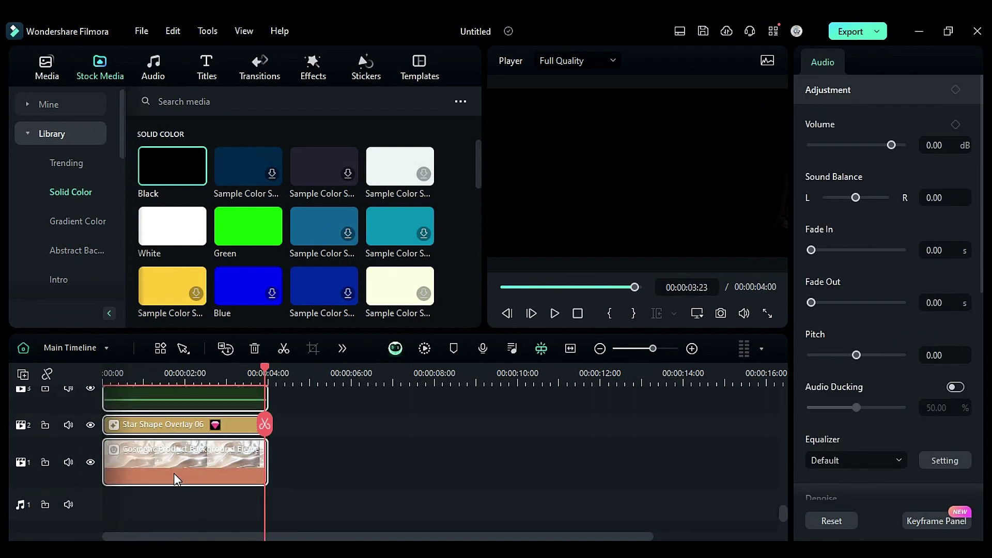
{"action": "left_click_drag", "start_coordinate": [178, 455], "coordinate": [368, 457]}
{"action": "scroll", "coordinate": [368, 457], "scroll_direction": "up", "scroll_amount": 1}
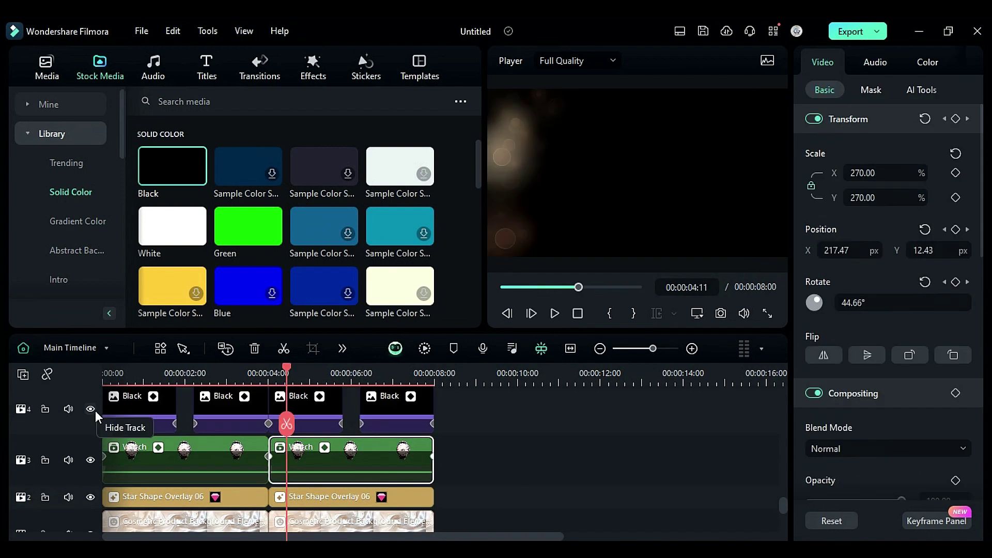
{"action": "left_click", "coordinate": [93, 408]}
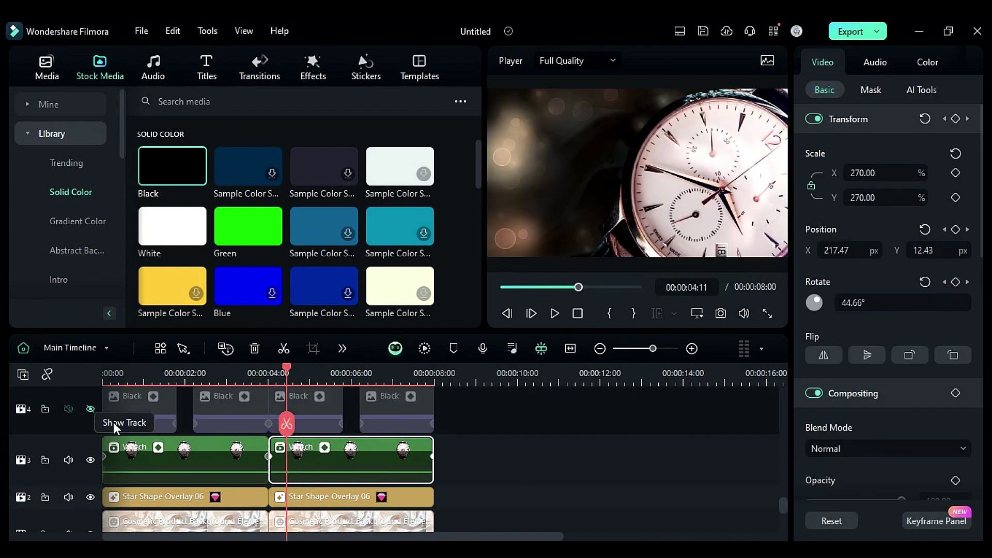
At the start of the second Watch clip (00:00:04:00), set the scale to 480% and the X position to -346.
{"action": "left_click", "coordinate": [431, 459]}
{"action": "left_click", "coordinate": [270, 465]}
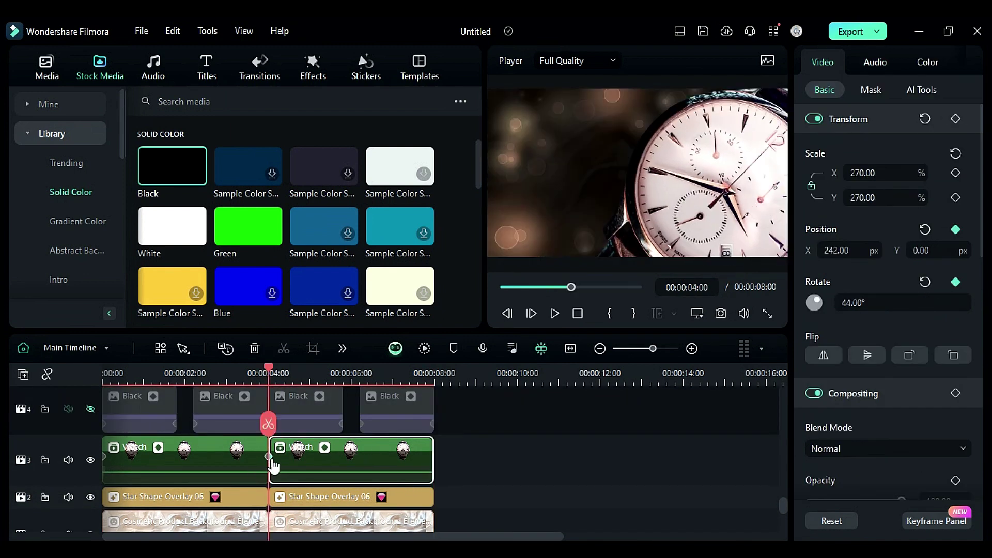
{"action": "double_click", "coordinate": [841, 200]}
{"action": "type", "text": "480"}
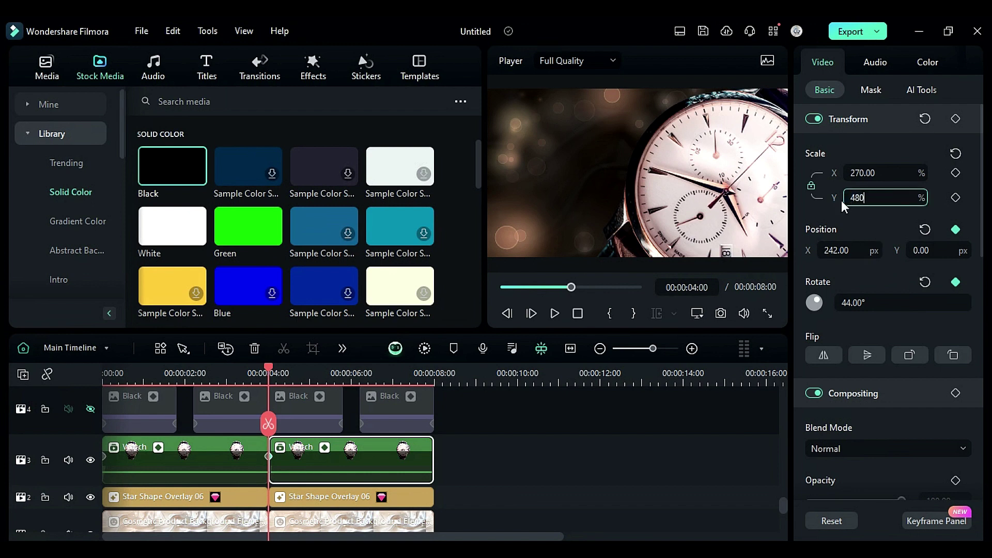
{"action": "key", "text": "Tab"}
{"action": "type", "text": "-346"}
{"action": "key", "text": "Return"}
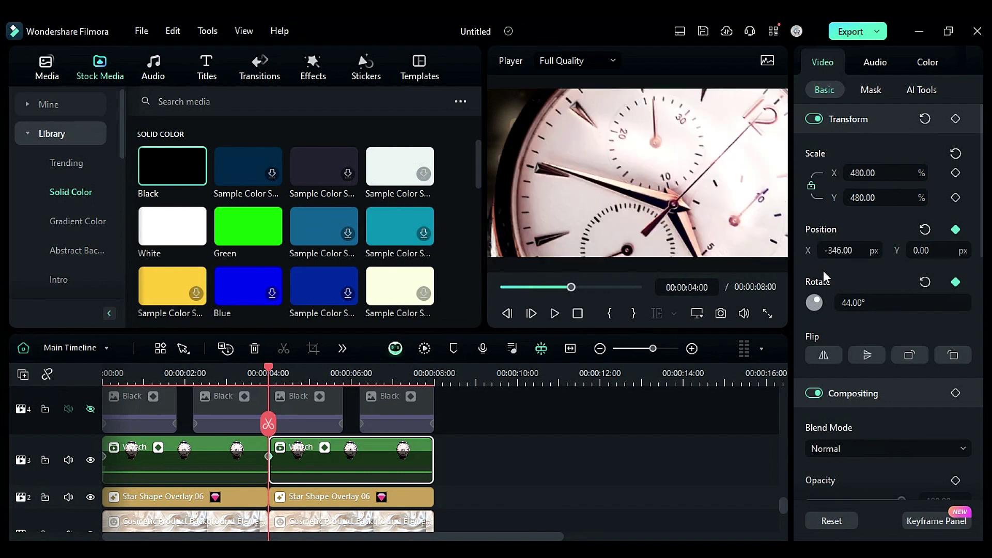
Set the second Watch clip's Y position to -149 and its rotation to -33° at 00:00:04:00.
{"action": "left_click", "coordinate": [940, 250]}
{"action": "type", "text": "-149"}
{"action": "key", "text": "Return"}
{"action": "double_click", "coordinate": [873, 302]}
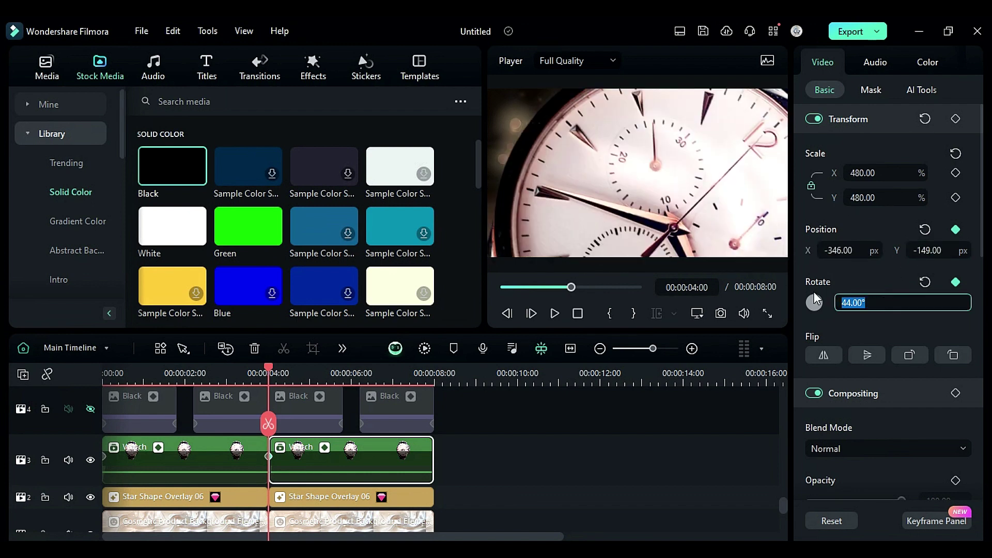
{"action": "type", "text": "-33"}
{"action": "key", "text": "Return"}
At 00:00:07:22, set the second Watch clip's X position to -604 and its rotation to -8°.
{"action": "left_click", "coordinate": [429, 386]}
{"action": "left_click_drag", "start_coordinate": [860, 251], "coordinate": [817, 252]}
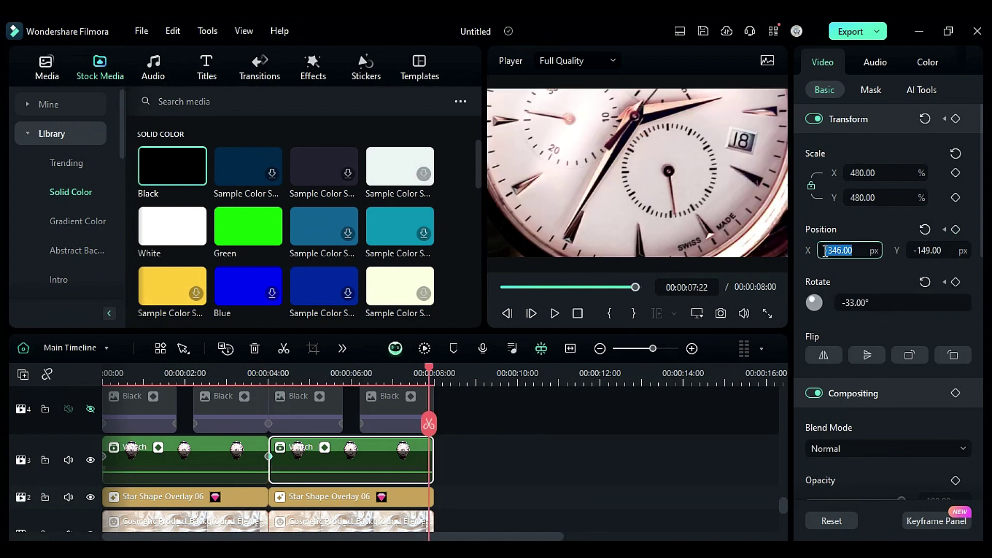
{"action": "type", "text": "-604"}
{"action": "key", "text": "Return"}
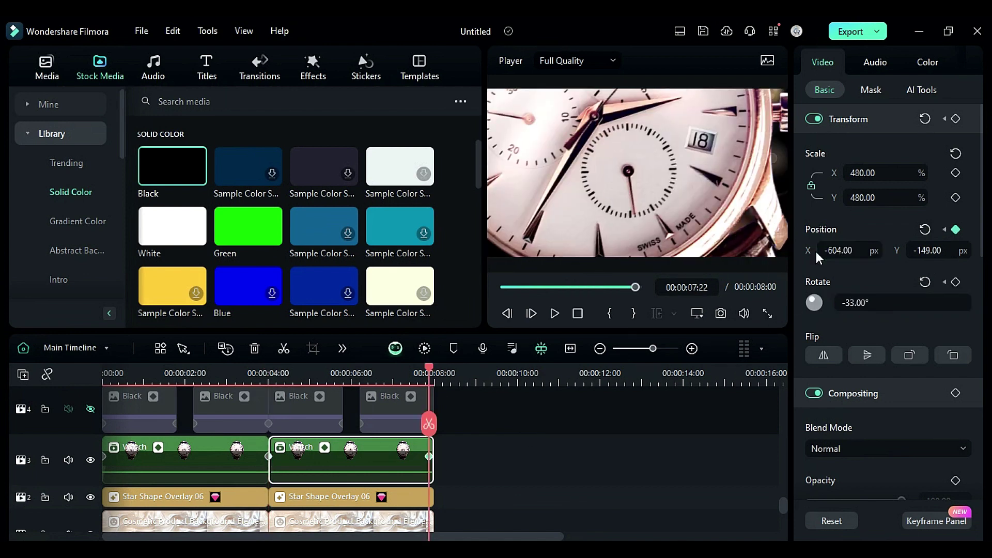
{"action": "double_click", "coordinate": [846, 304]}
{"action": "type", "text": "-8"}
{"action": "key", "text": "Return"}
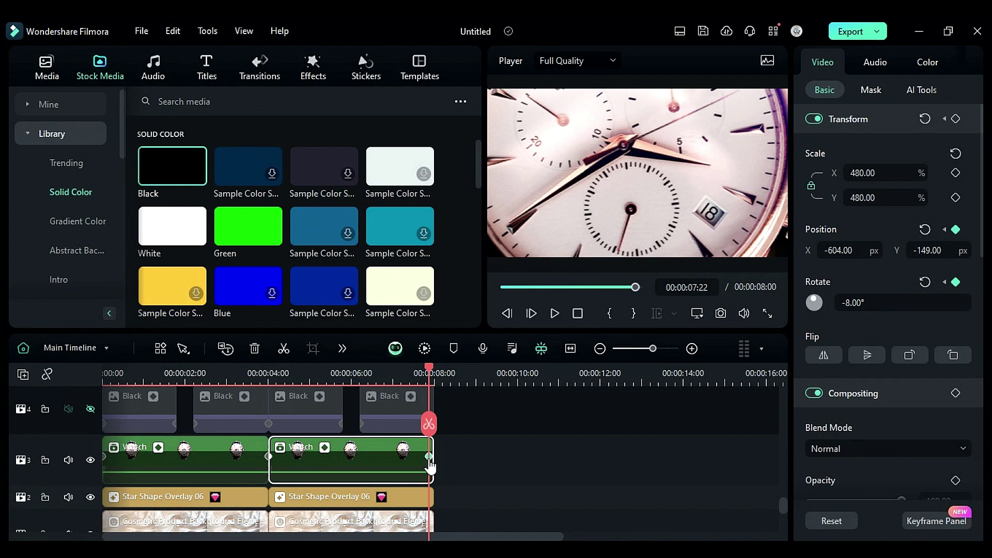
Show the Black clips' track again and scrub through the timeline from the beginning to review both watch shots.
{"action": "left_click", "coordinate": [91, 408]}
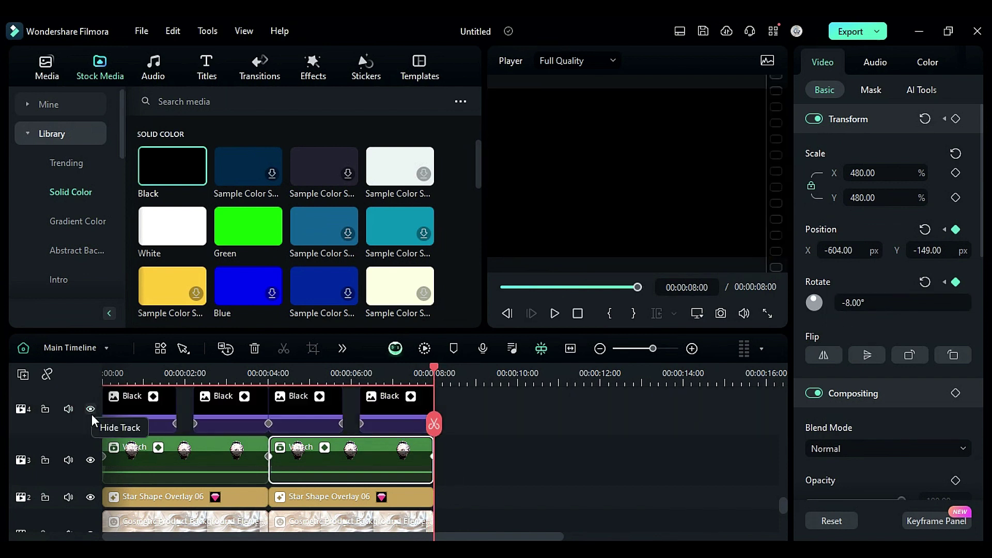
{"action": "left_click", "coordinate": [109, 370]}
{"action": "left_click_drag", "start_coordinate": [110, 373], "coordinate": [451, 478]}
Place the Night Light image on track 2 at 00:00:08:00, directly after the second Star Shape Overlay 06 clip.
{"action": "scroll", "coordinate": [480, 425], "scroll_direction": "down", "scroll_amount": 1}
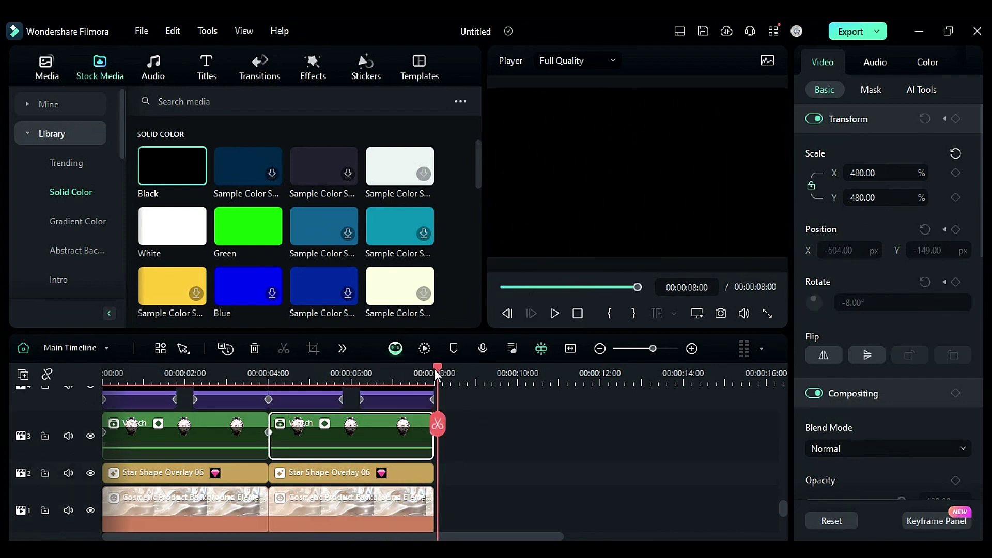
{"action": "left_click", "coordinate": [46, 67]}
{"action": "left_click_drag", "start_coordinate": [324, 170], "coordinate": [453, 477]}
Set the Night Light clip's exposure and brightness to -100 and add keyframes for both at 00:00:08:00.
{"action": "left_click", "coordinate": [875, 58]}
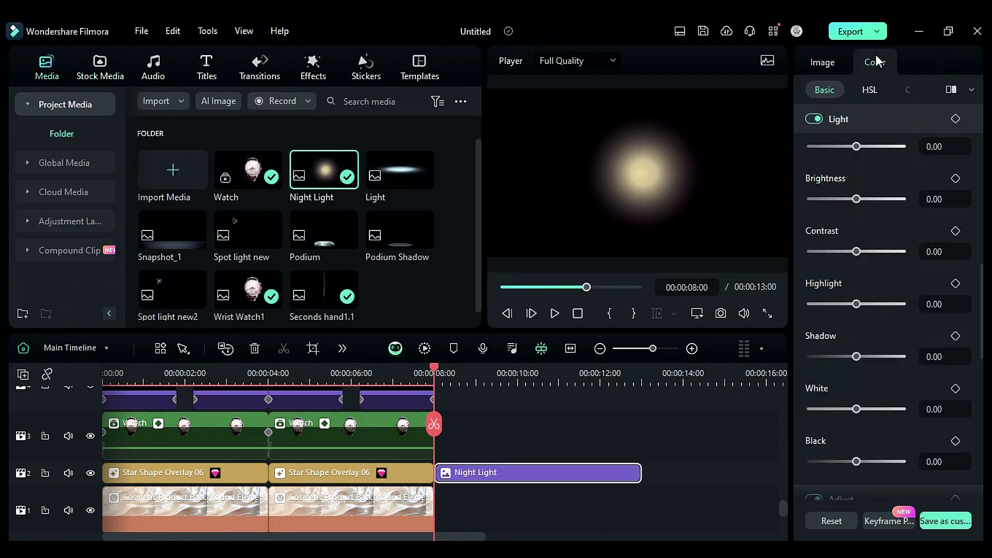
{"action": "scroll", "coordinate": [858, 206], "scroll_direction": "up", "scroll_amount": 1}
{"action": "left_click_drag", "start_coordinate": [856, 234], "coordinate": [800, 242]}
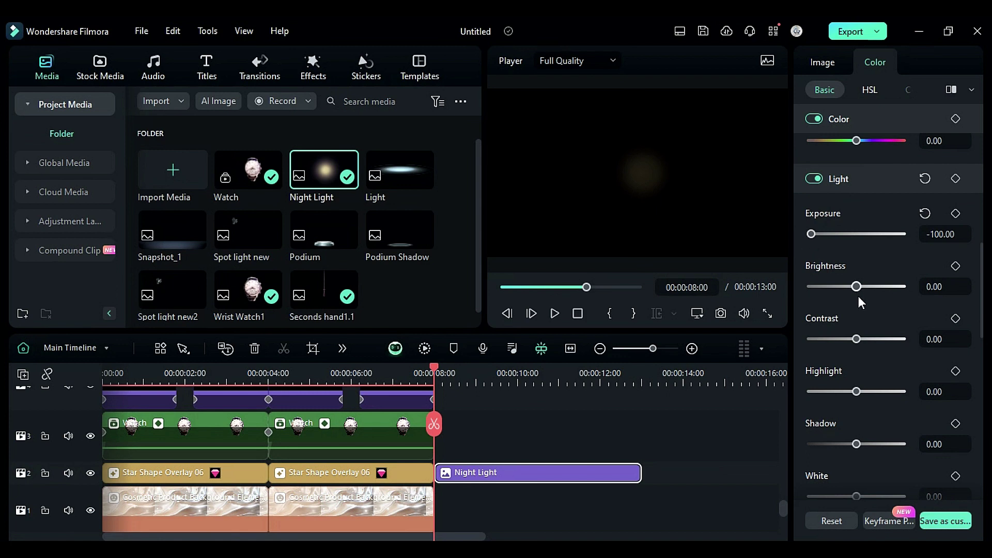
{"action": "left_click_drag", "start_coordinate": [856, 286], "coordinate": [794, 287]}
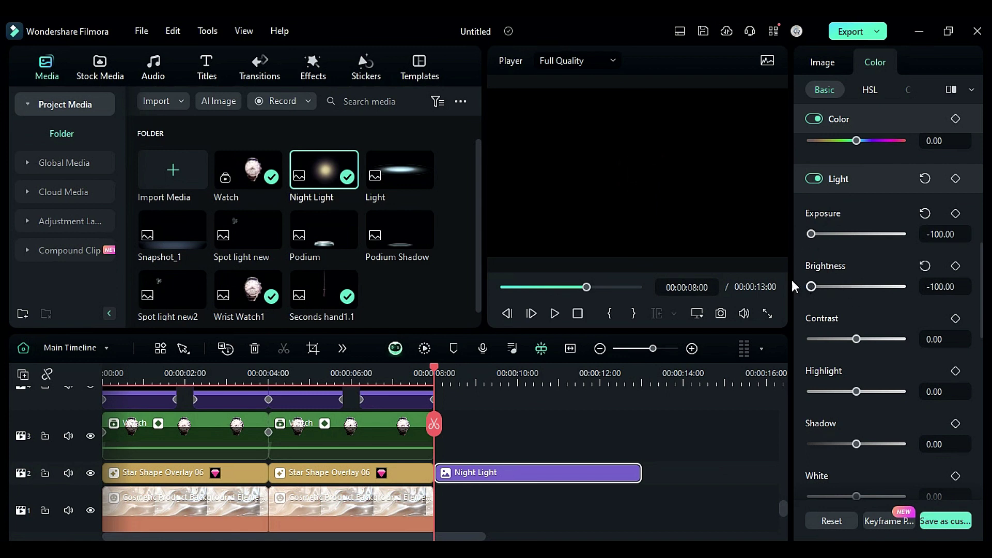
{"action": "left_click", "coordinate": [955, 213]}
{"action": "left_click", "coordinate": [955, 266]}
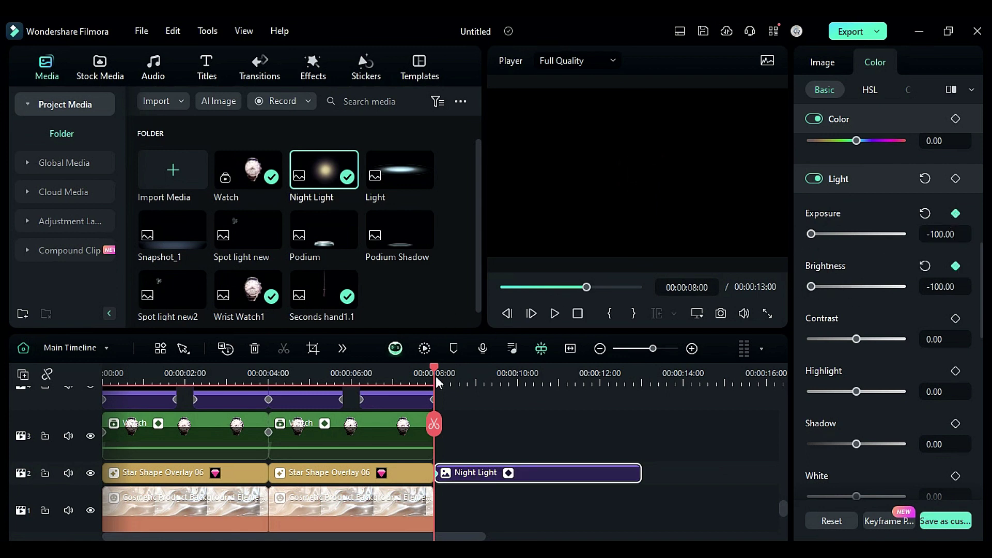
At 00:00:09:00, reset the Night Light clip's exposure to 0 and set its brightness to 74.
{"action": "left_click_drag", "start_coordinate": [436, 376], "coordinate": [476, 395]}
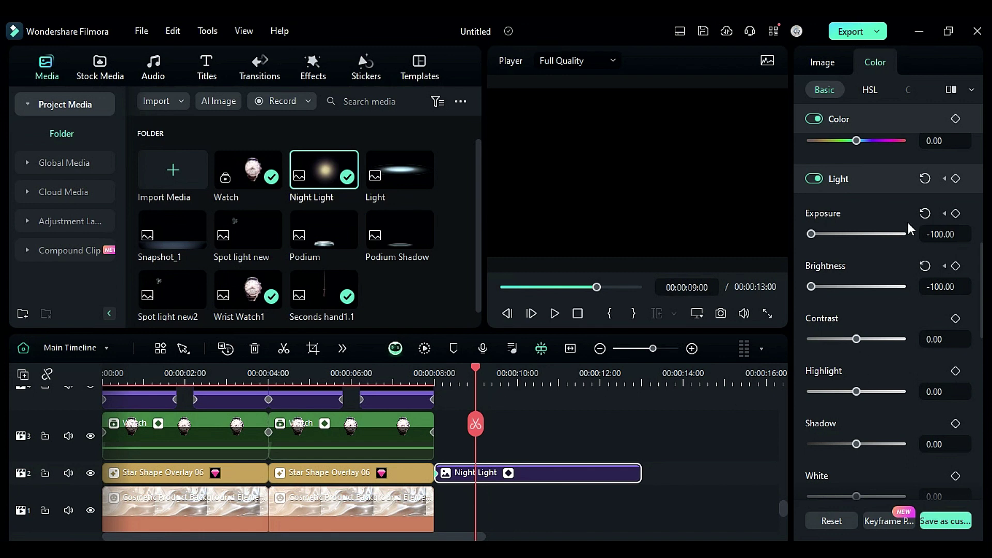
{"action": "left_click", "coordinate": [925, 214]}
{"action": "left_click", "coordinate": [921, 287]}
{"action": "type", "text": "7"}
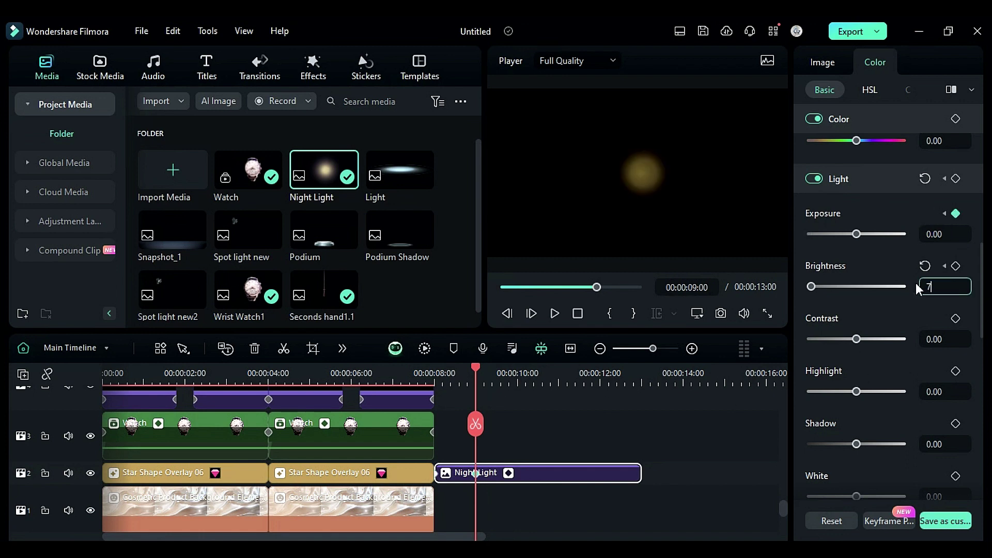
{"action": "type", "text": "4"}
{"action": "key", "text": "Return"}
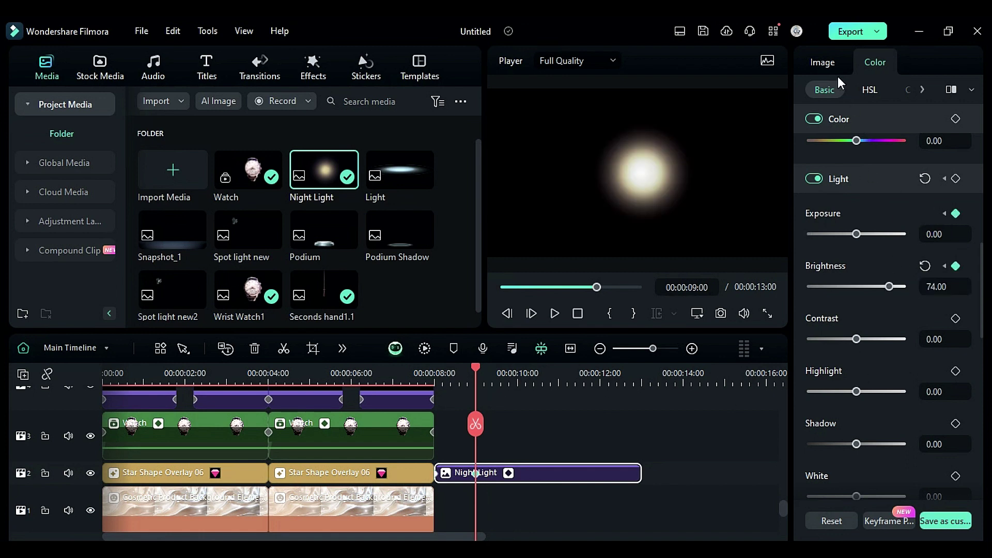
Scale the Night Light clip to 147% and set its position to X -13, Y -112.
{"action": "left_click", "coordinate": [828, 63]}
{"action": "left_click_drag", "start_coordinate": [854, 153], "coordinate": [878, 153]}
{"action": "left_click_drag", "start_coordinate": [925, 207], "coordinate": [852, 207]}
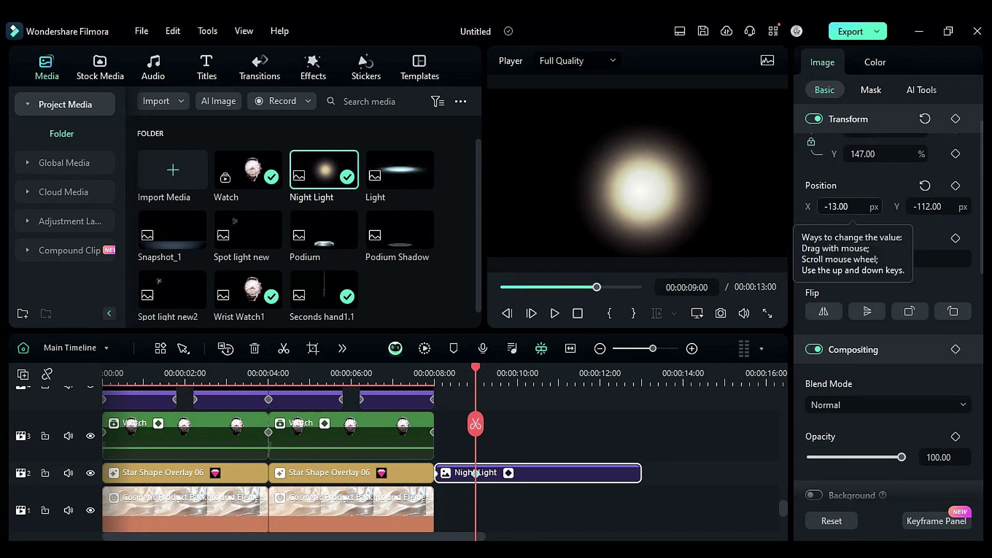
Place Snapshot_1 above the Night Light clip at 00:00:08:00 and duplicate it onto track 4.
{"action": "left_click_drag", "start_coordinate": [160, 237], "coordinate": [449, 438]}
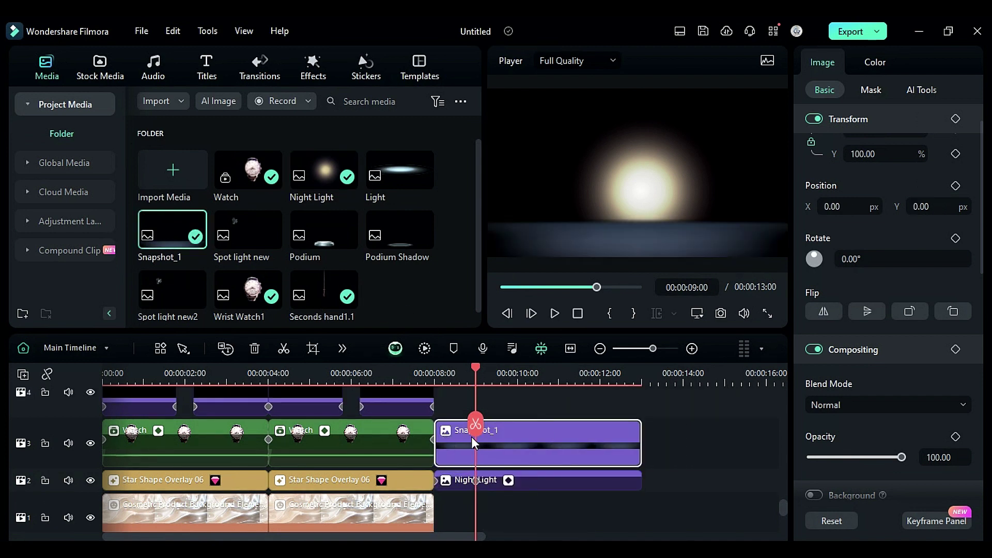
{"action": "key", "text": "ctrl+d"}
{"action": "scroll", "coordinate": [494, 436], "scroll_direction": "up", "scroll_amount": 2}
Darken the upper Snapshot_1 copy with exposure -100 and lower brightness, and split it at 00:00:09:10.
{"action": "left_click_drag", "start_coordinate": [472, 372], "coordinate": [494, 410]}
{"action": "scroll", "coordinate": [475, 386], "scroll_direction": "down", "scroll_amount": 1}
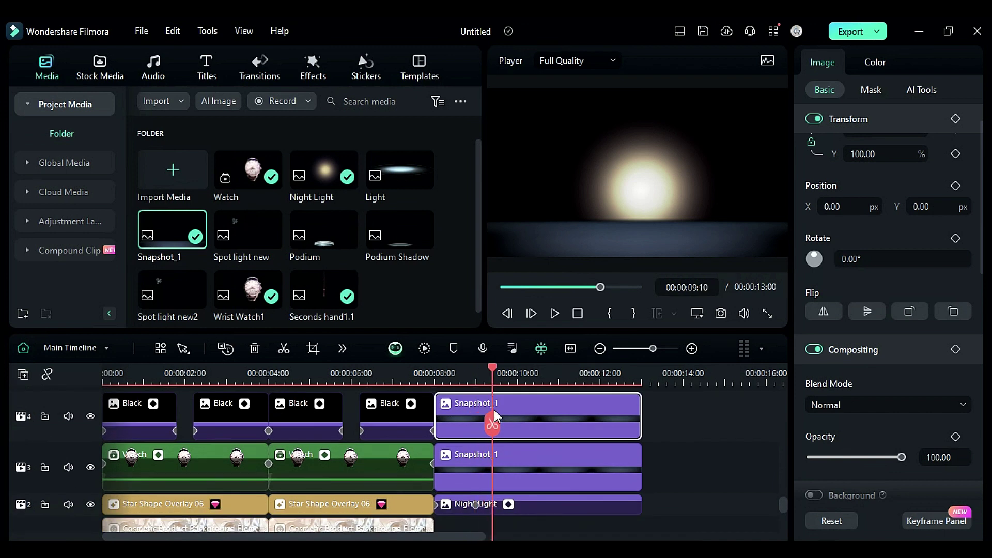
{"action": "scroll", "coordinate": [494, 410], "scroll_direction": "up", "scroll_amount": 1}
{"action": "left_click", "coordinate": [874, 70]}
{"action": "left_click_drag", "start_coordinate": [856, 234], "coordinate": [810, 234]}
{"action": "left_click_drag", "start_coordinate": [856, 286], "coordinate": [835, 287]}
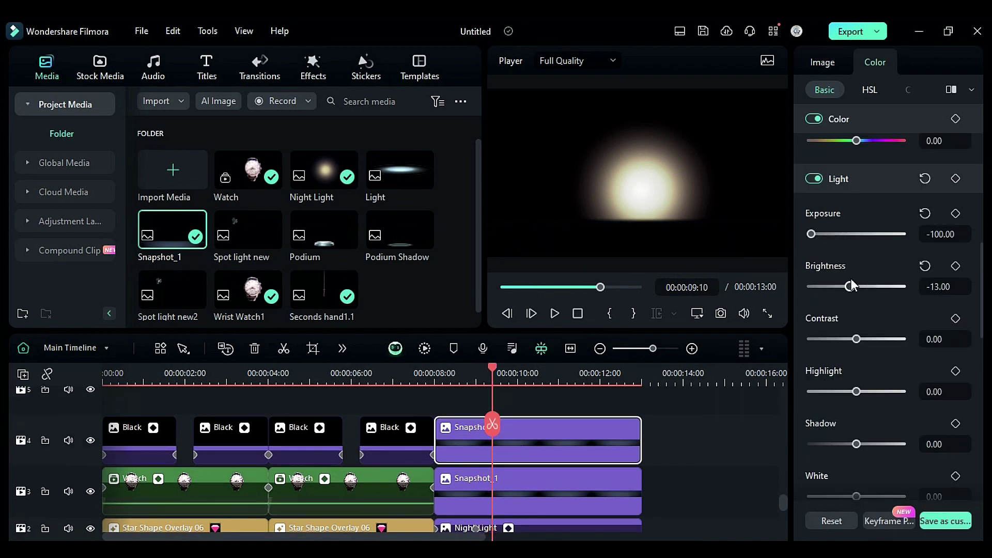
{"action": "left_click", "coordinate": [492, 425]}
Draw a closed freeform mask around the right half of the floor surface on the upper Snapshot_1's second part.
{"action": "left_click", "coordinate": [821, 63]}
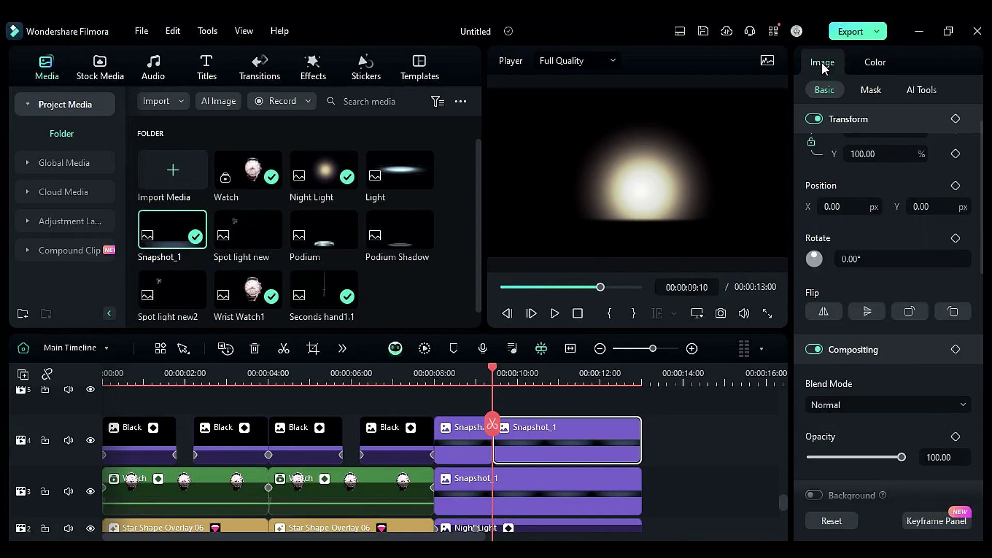
{"action": "left_click", "coordinate": [870, 90]}
{"action": "left_click", "coordinate": [836, 178]}
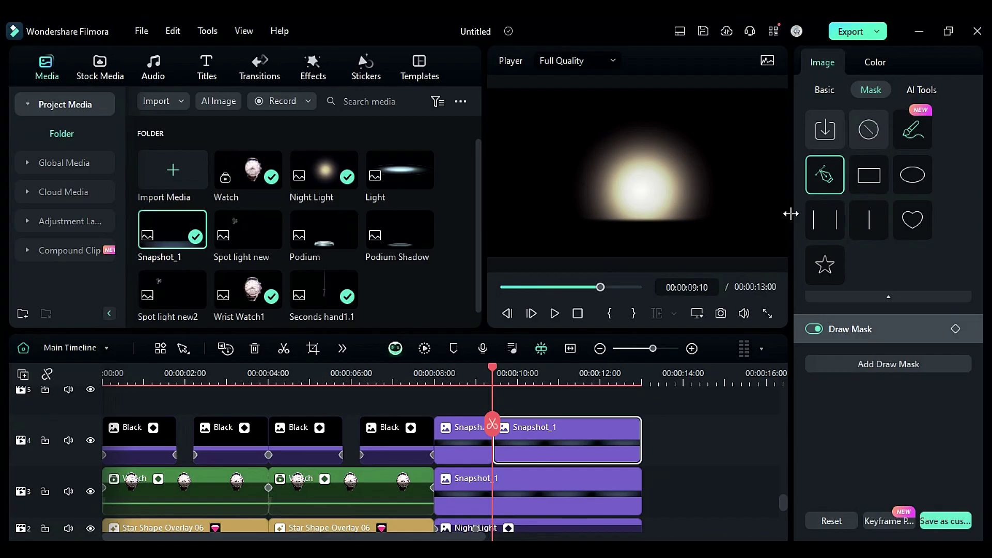
{"action": "left_click", "coordinate": [784, 214]}
{"action": "left_click", "coordinate": [675, 217]}
{"action": "left_click", "coordinate": [650, 214]}
{"action": "left_click", "coordinate": [634, 220]}
{"action": "left_click", "coordinate": [641, 225]}
{"action": "left_click", "coordinate": [643, 236]}
{"action": "left_click", "coordinate": [634, 246]}
{"action": "left_click", "coordinate": [633, 256]}
{"action": "left_click", "coordinate": [643, 264]}
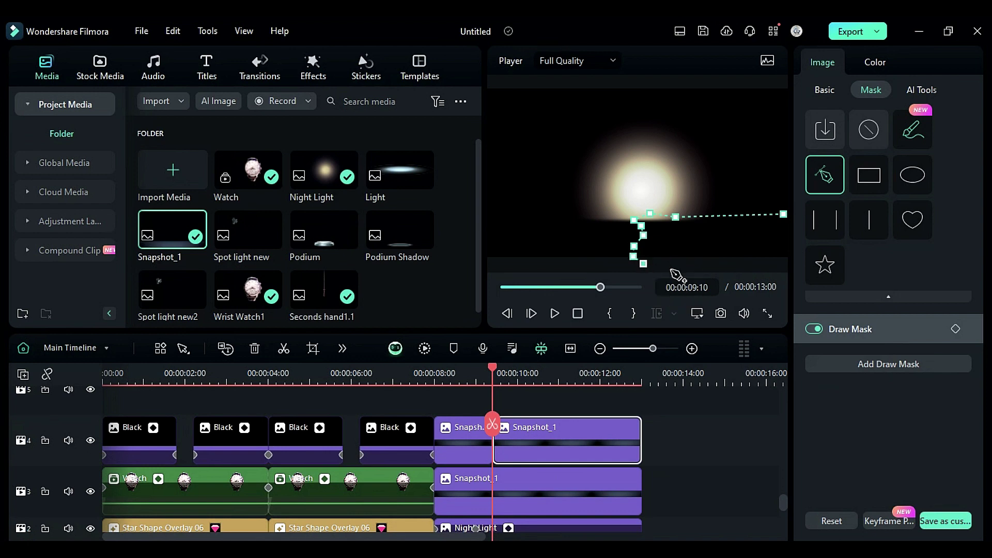
{"action": "left_click", "coordinate": [785, 265]}
{"action": "left_click", "coordinate": [783, 214]}
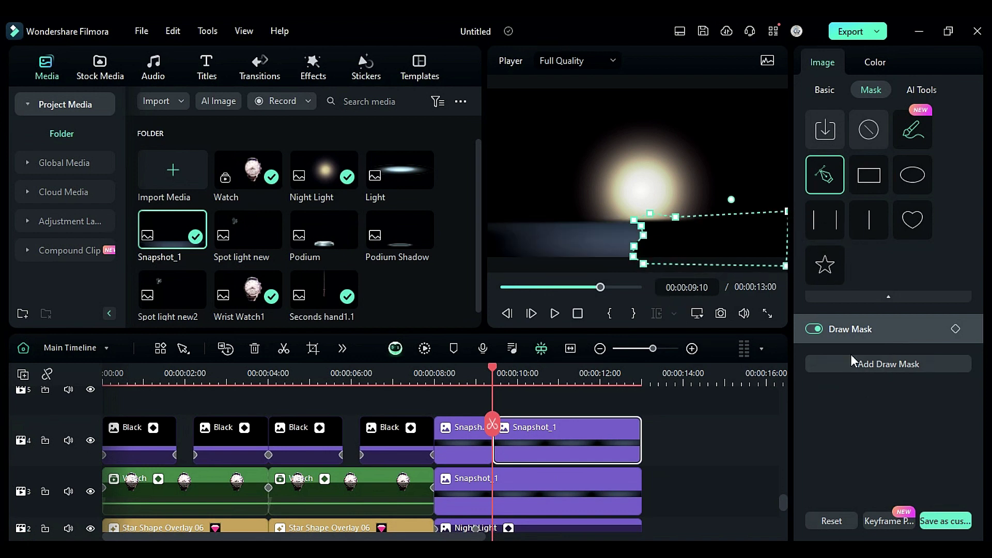
Invert the drawn mask and set its blur strength to about 62.
{"action": "scroll", "coordinate": [868, 437], "scroll_direction": "down", "scroll_amount": 2}
{"action": "left_click", "coordinate": [956, 454]}
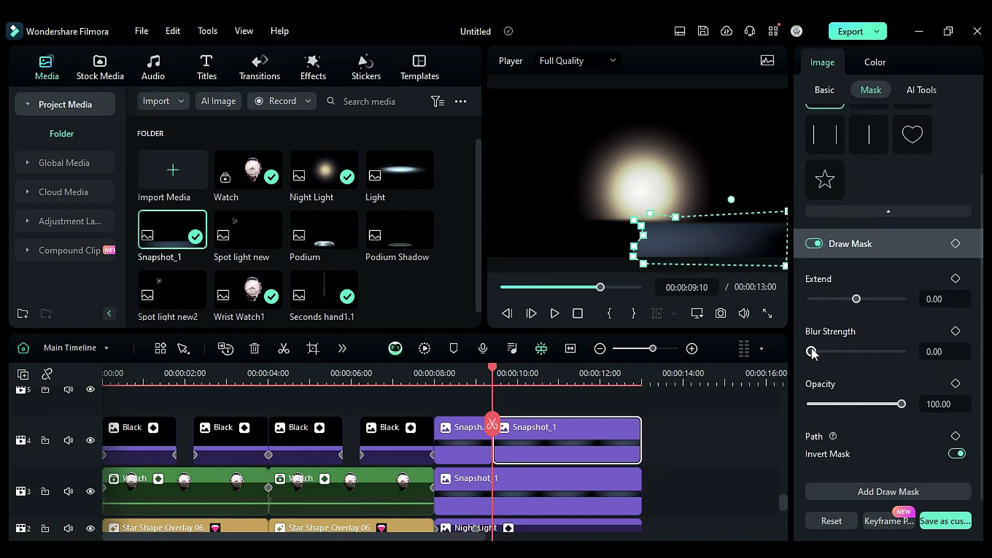
{"action": "left_click_drag", "start_coordinate": [812, 353], "coordinate": [864, 357]}
{"action": "left_click", "coordinate": [664, 438]}
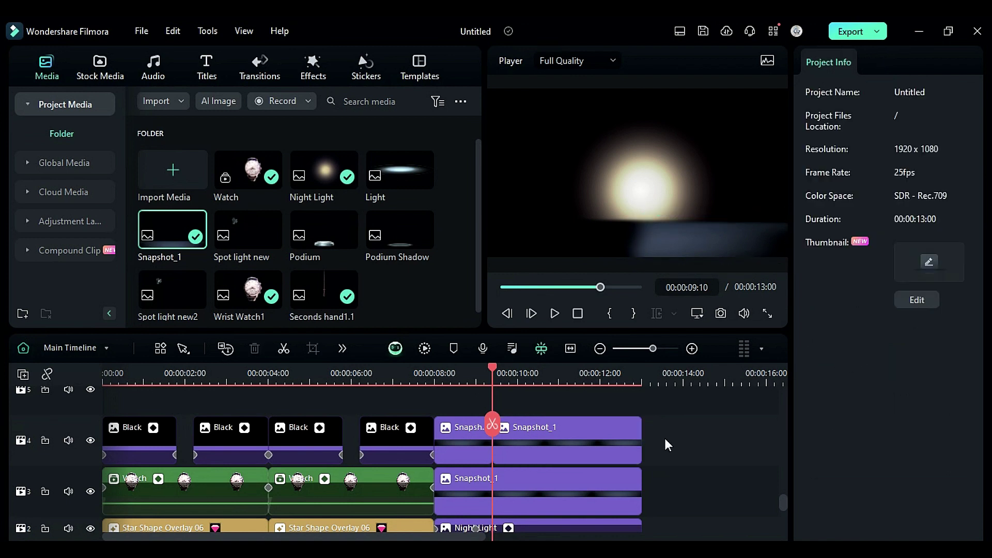
Split the masked Snapshot_1 part at 00:00:10:00 and keyframe the mask path of its later part, adjusting the mask at 00:00:10:01.
{"action": "left_click", "coordinate": [609, 434]}
{"action": "left_click_drag", "start_coordinate": [491, 371], "coordinate": [519, 392]}
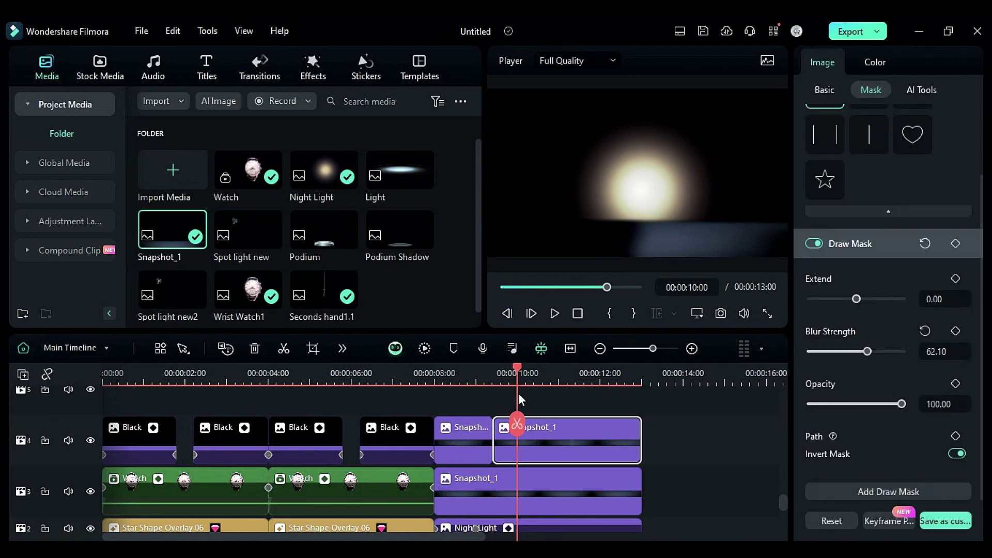
{"action": "key", "text": "ctrl+b"}
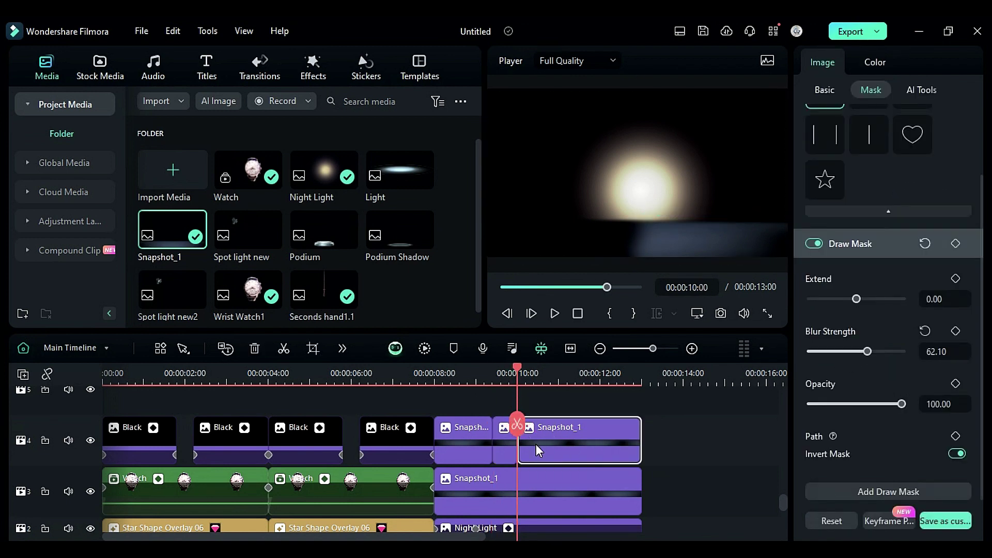
{"action": "left_click", "coordinate": [956, 435]}
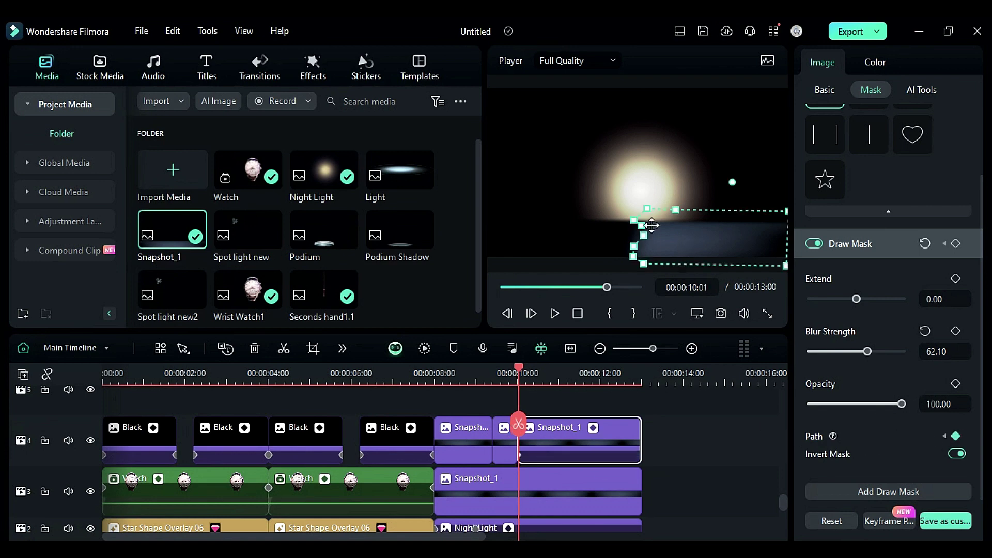
{"action": "left_click_drag", "start_coordinate": [644, 230], "coordinate": [629, 269]}
Place Podium Shadow on track 5 above the Snapshot_1 clips at 00:00:08:00 and set its blend mode to Screen.
{"action": "left_click_drag", "start_coordinate": [513, 383], "coordinate": [491, 384]}
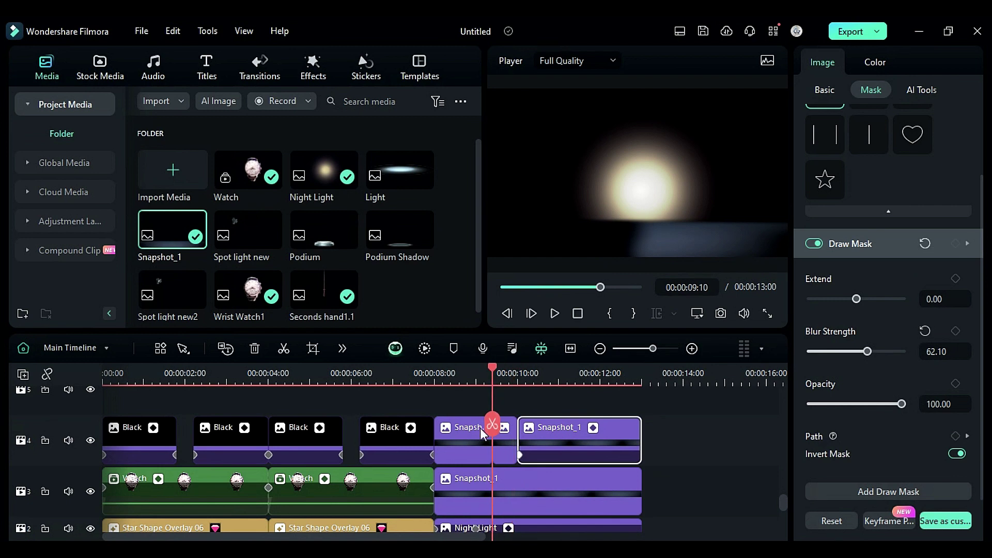
{"action": "scroll", "coordinate": [479, 428], "scroll_direction": "up", "scroll_amount": 1}
{"action": "left_click_drag", "start_coordinate": [379, 229], "coordinate": [477, 415]}
{"action": "left_click", "coordinate": [852, 404]}
{"action": "scroll", "coordinate": [842, 352], "scroll_direction": "up", "scroll_amount": 2}
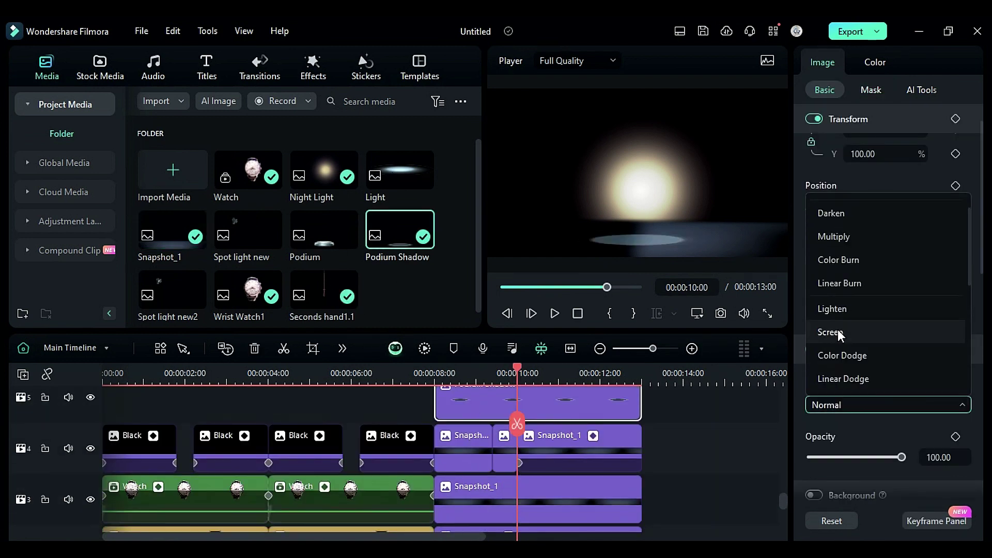
{"action": "left_click", "coordinate": [838, 330]}
Trim Podium Shadow's start to 00:00:09:10 and draw a freeform mask around its right half with blur strength 25.
{"action": "scroll", "coordinate": [459, 428], "scroll_direction": "up", "scroll_amount": 1}
{"action": "left_click_drag", "start_coordinate": [437, 428], "coordinate": [492, 427]}
{"action": "left_click", "coordinate": [870, 90]}
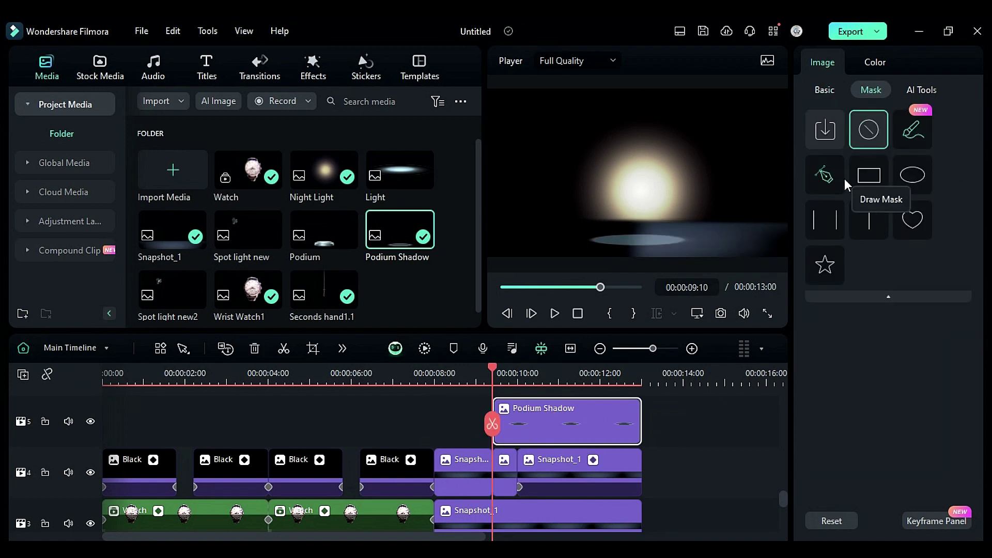
{"action": "left_click", "coordinate": [829, 177]}
{"action": "left_click", "coordinate": [659, 216]}
{"action": "left_click", "coordinate": [642, 221]}
{"action": "left_click", "coordinate": [635, 230]}
{"action": "left_click", "coordinate": [632, 247]}
{"action": "left_click", "coordinate": [637, 255]}
Keyframe Podium Shadow's mask path at 00:00:10:00 and widen the mask leftward over the whole shadow at 00:00:10:01.
{"action": "left_click", "coordinate": [516, 376]}
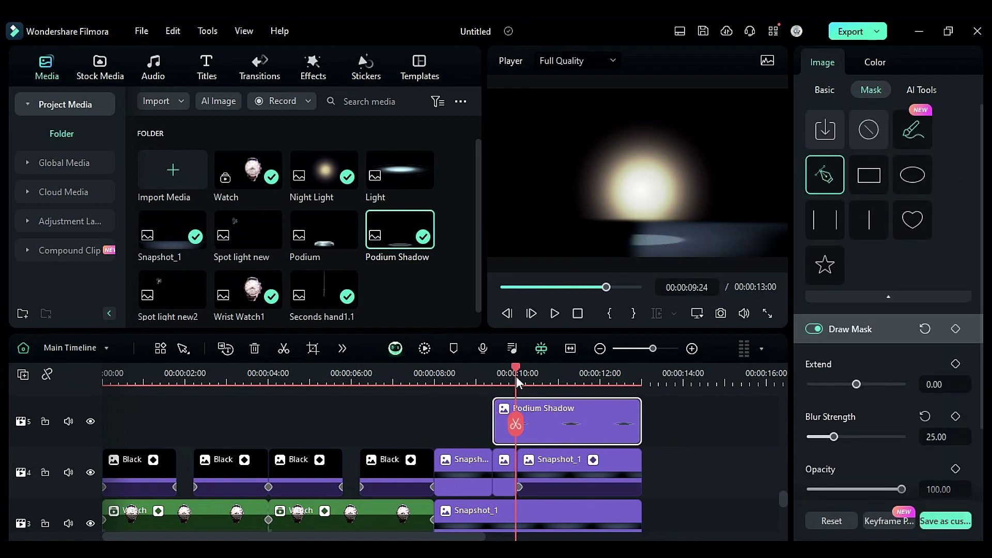
{"action": "key", "text": "Right"}
{"action": "scroll", "coordinate": [889, 414], "scroll_direction": "down", "scroll_amount": 2}
{"action": "left_click", "coordinate": [955, 436]}
{"action": "key", "text": "Right"}
{"action": "left_click_drag", "start_coordinate": [641, 221], "coordinate": [606, 218]}
{"action": "left_click_drag", "start_coordinate": [636, 230], "coordinate": [580, 238]}
{"action": "left_click_drag", "start_coordinate": [632, 247], "coordinate": [567, 264]}
Place Podium on track 6 at 00:00:08:00 and duplicate it onto track 7.
{"action": "scroll", "coordinate": [495, 433], "scroll_direction": "up", "scroll_amount": 1}
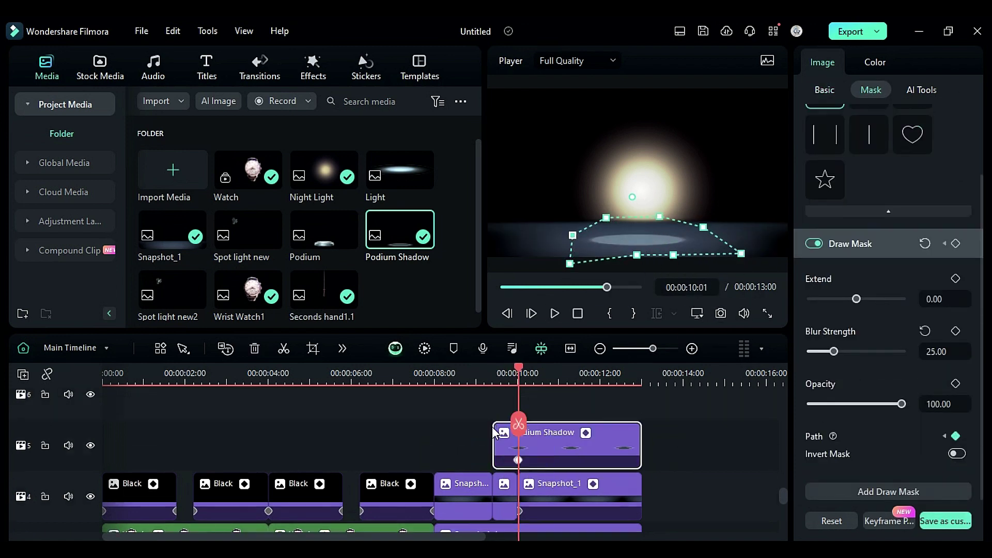
{"action": "left_click_drag", "start_coordinate": [314, 239], "coordinate": [367, 320]}
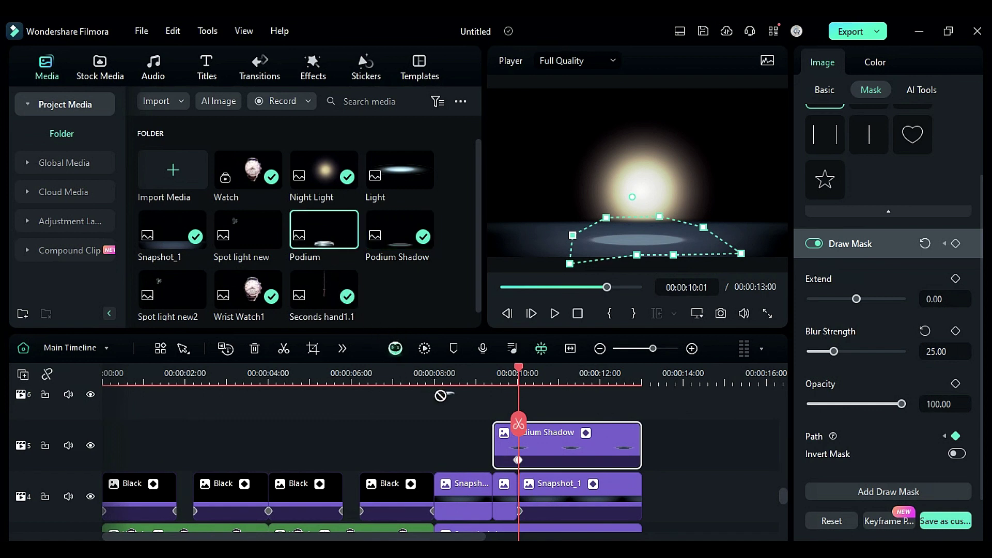
{"action": "left_click_drag", "start_coordinate": [440, 396], "coordinate": [443, 428]}
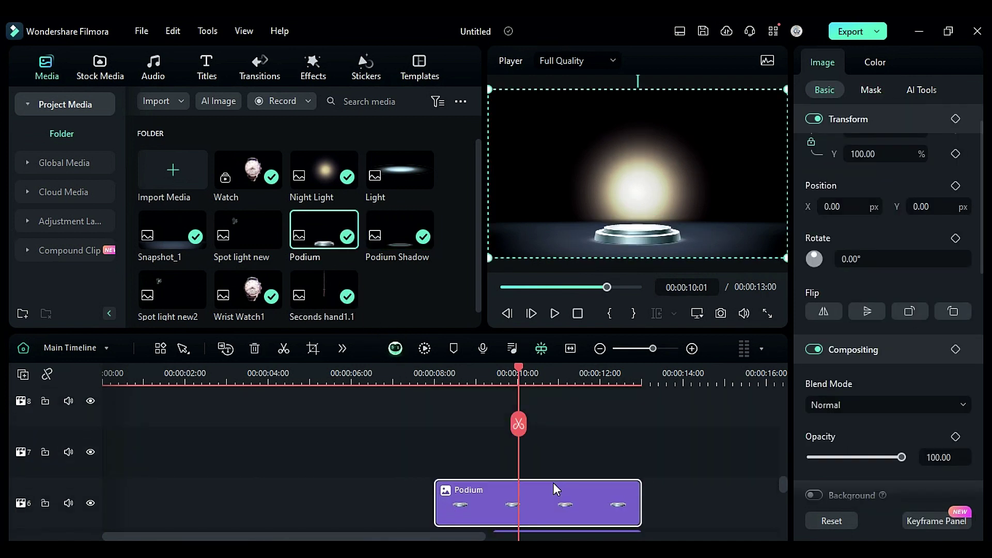
{"action": "left_click_drag", "start_coordinate": [553, 509], "coordinate": [552, 455]}
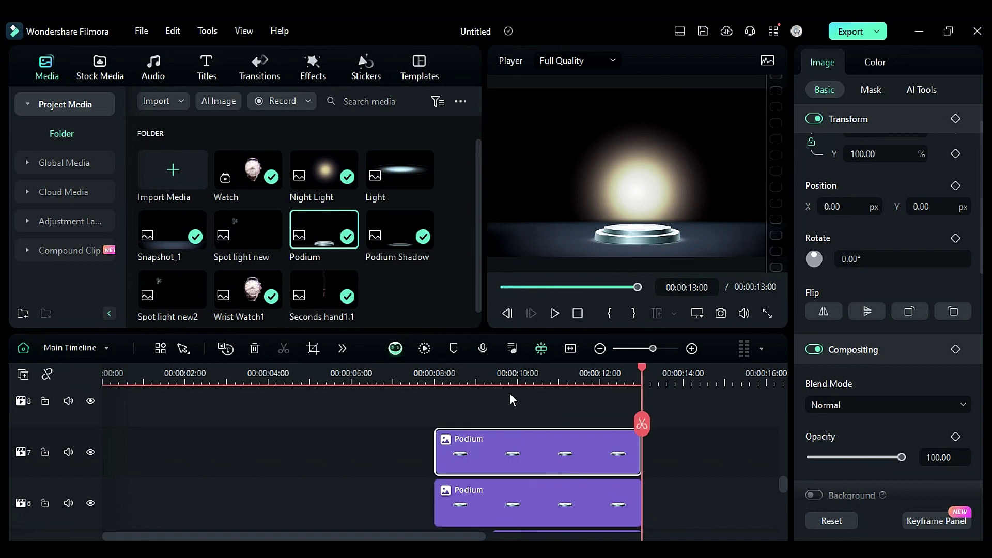
Darken the upper Podium copy by setting its exposure to -100 and brightness to -76.
{"action": "left_click", "coordinate": [510, 397]}
{"action": "scroll", "coordinate": [510, 403], "scroll_direction": "down", "scroll_amount": 2}
{"action": "left_click", "coordinate": [528, 402]}
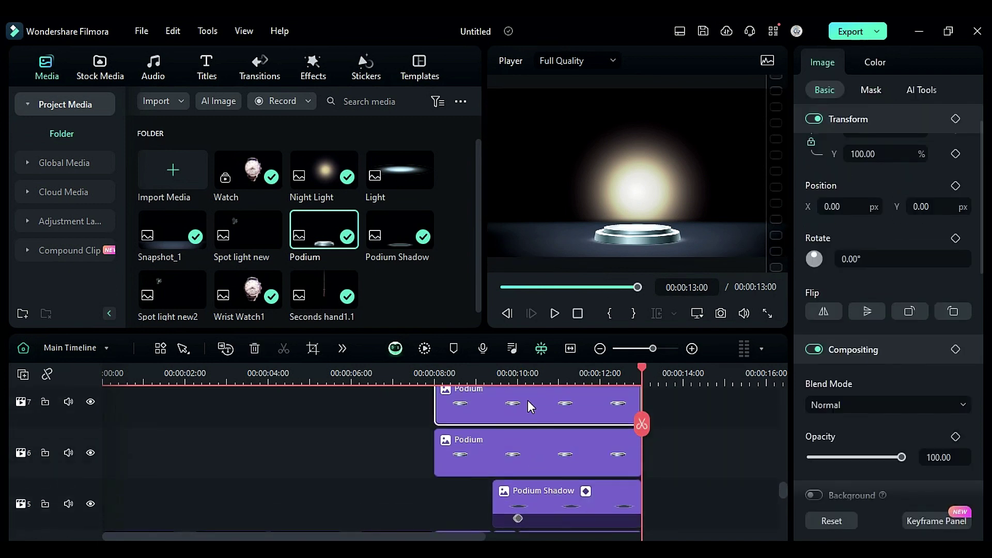
{"action": "left_click", "coordinate": [874, 62]}
{"action": "left_click_drag", "start_coordinate": [854, 235], "coordinate": [810, 235]}
{"action": "left_click_drag", "start_coordinate": [856, 287], "coordinate": [821, 286]}
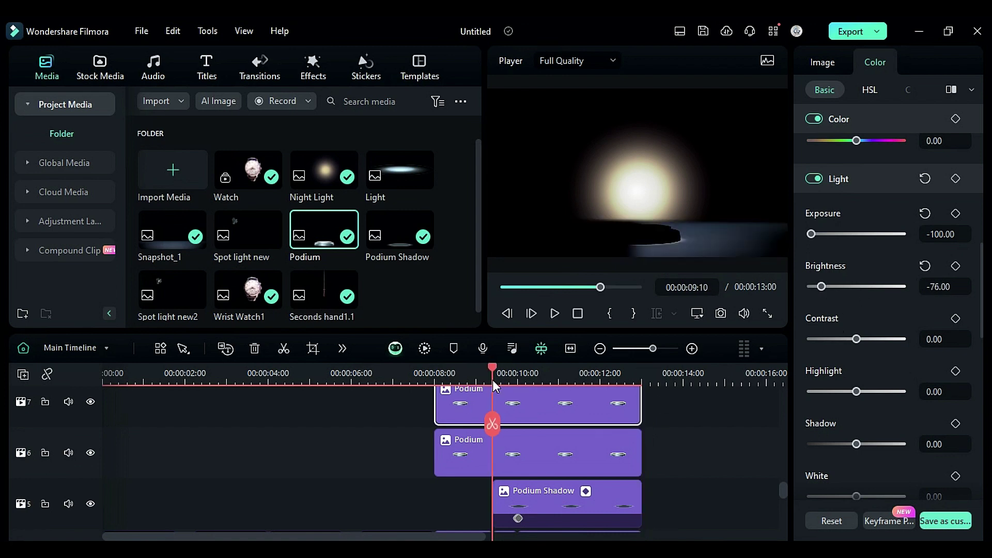
Split the dark Podium at 00:00:09:10 and draw an inverted mask with blur strength 38.71 around the later part's right half.
{"action": "scroll", "coordinate": [514, 440], "scroll_direction": "up", "scroll_amount": 1}
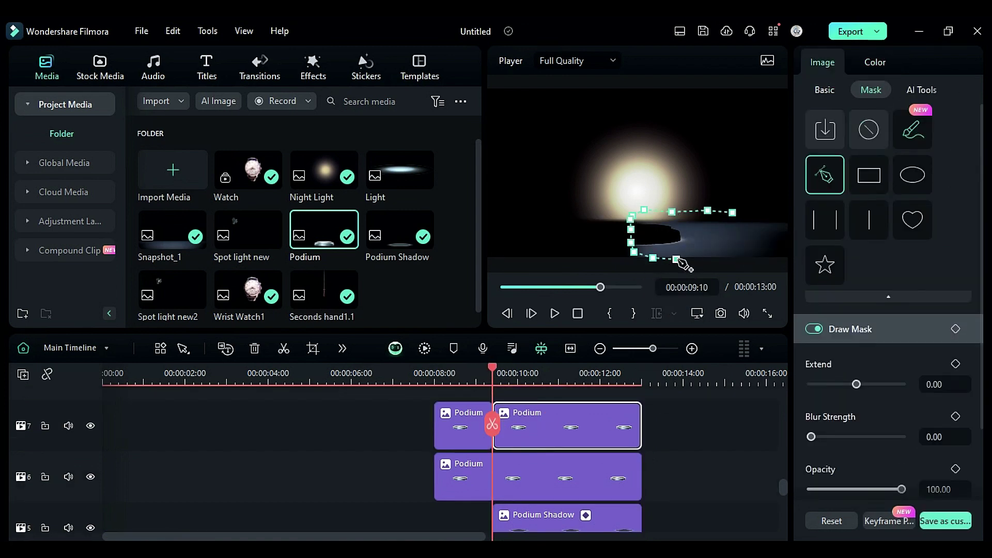
{"action": "scroll", "coordinate": [942, 452], "scroll_direction": "down", "scroll_amount": 2}
{"action": "left_click_drag", "start_coordinate": [843, 351], "coordinate": [846, 352]}
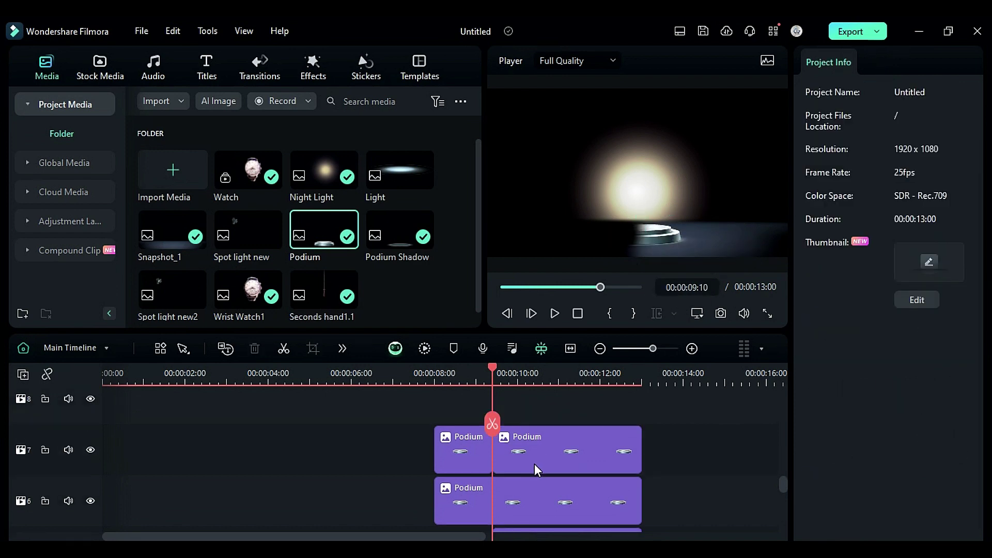
Keyframe the dark Podium's mask path at 00:00:10:00 and stretch the mask's left points past the podium at 00:00:10:01.
{"action": "left_click", "coordinate": [956, 435]}
{"action": "left_click_drag", "start_coordinate": [637, 224], "coordinate": [557, 228]}
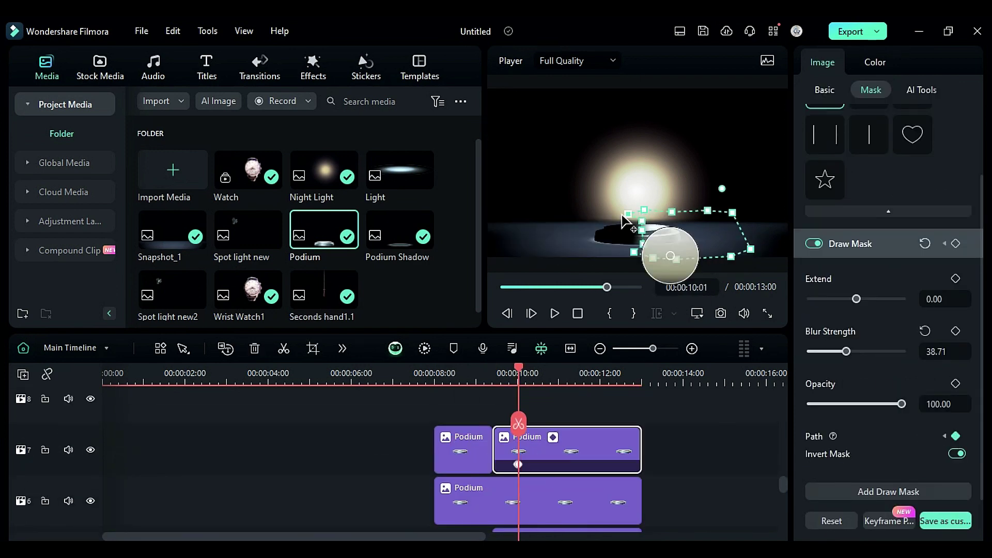
{"action": "left_click_drag", "start_coordinate": [637, 254], "coordinate": [568, 251]}
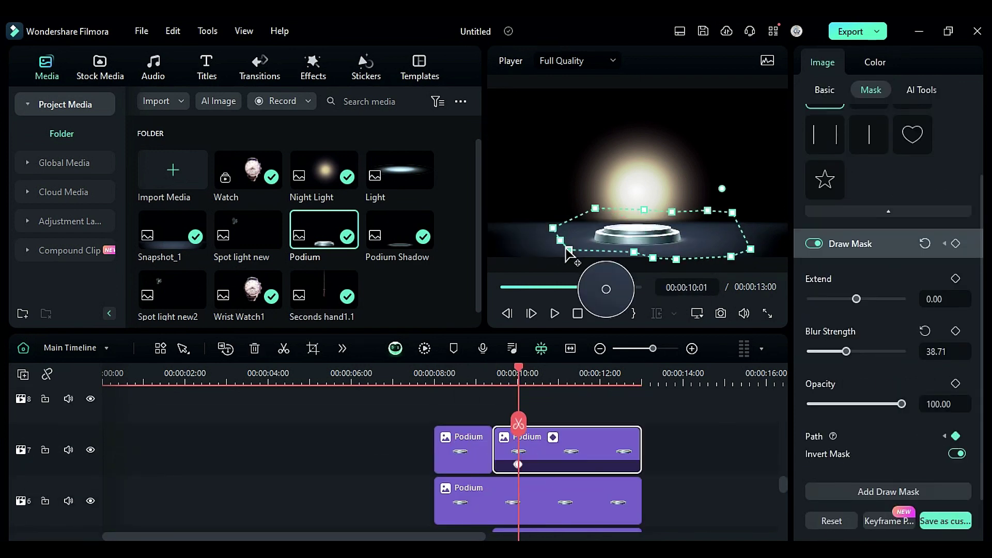
Move all Podium clips up one track and place Light on the freed track 6 at 00:00:10:15.
{"action": "scroll", "coordinate": [541, 426], "scroll_direction": "down", "scroll_amount": 2}
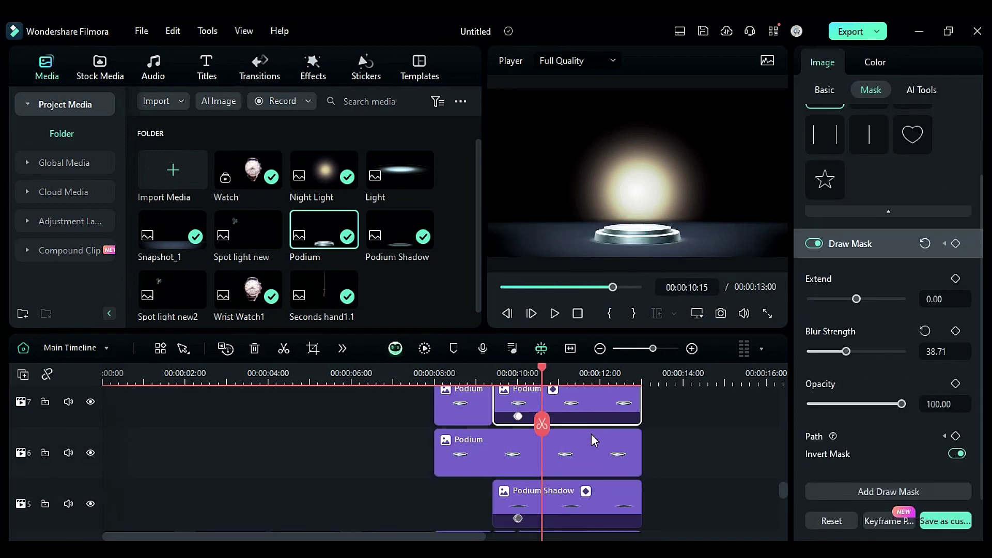
{"action": "scroll", "coordinate": [594, 436], "scroll_direction": "up", "scroll_amount": 1}
{"action": "left_click_drag", "start_coordinate": [667, 478], "coordinate": [429, 426]}
{"action": "left_click_drag", "start_coordinate": [603, 473], "coordinate": [604, 443]}
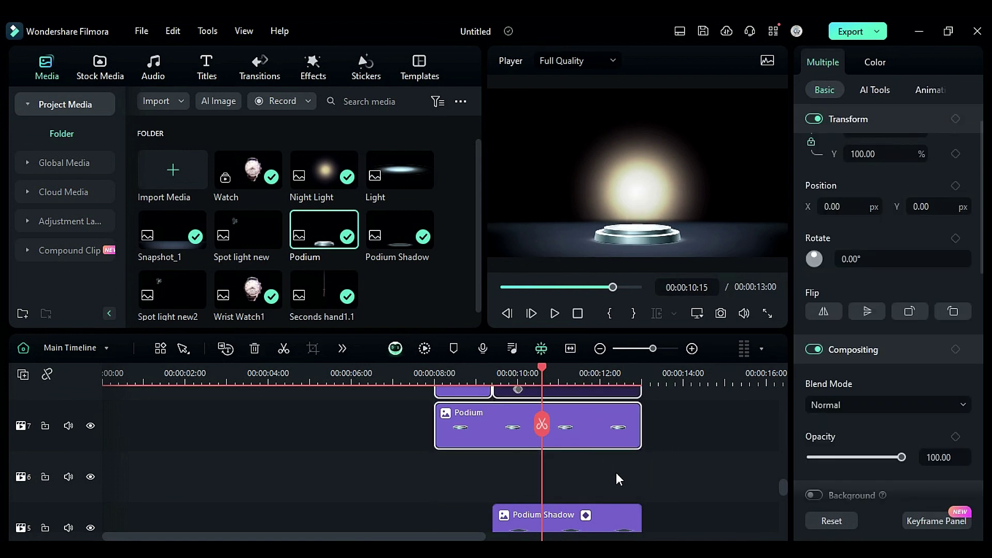
{"action": "left_click_drag", "start_coordinate": [385, 168], "coordinate": [554, 482]}
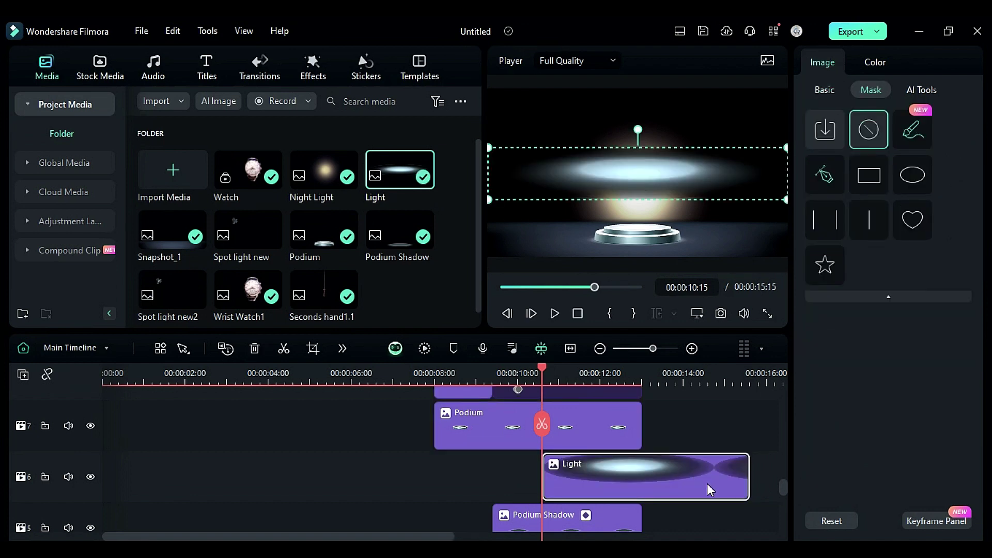
Trim Light to end at 00:00:15:00 and extend the podium scene's other clips to the same end.
{"action": "mouse_move", "coordinate": [719, 481]}
{"action": "left_mouse_down"}
{"action": "mouse_move", "coordinate": [642, 481]}
{"action": "mouse_move", "coordinate": [724, 473]}
{"action": "left_mouse_up"}
{"action": "left_click", "coordinate": [683, 385]}
{"action": "scroll", "coordinate": [657, 447], "scroll_direction": "up", "scroll_amount": 1}
{"action": "left_click_drag", "start_coordinate": [641, 432], "coordinate": [725, 448]}
{"action": "scroll", "coordinate": [667, 465], "scroll_direction": "down", "scroll_amount": 4}
{"action": "left_click_drag", "start_coordinate": [662, 522], "coordinate": [609, 390]}
{"action": "left_click_drag", "start_coordinate": [641, 467], "coordinate": [725, 467]}
Set Light's blend mode to Screen and its Y position to -435 px.
{"action": "scroll", "coordinate": [691, 467], "scroll_direction": "up", "scroll_amount": 4}
{"action": "left_click", "coordinate": [600, 374]}
{"action": "left_click", "coordinate": [623, 478]}
{"action": "left_click", "coordinate": [824, 90]}
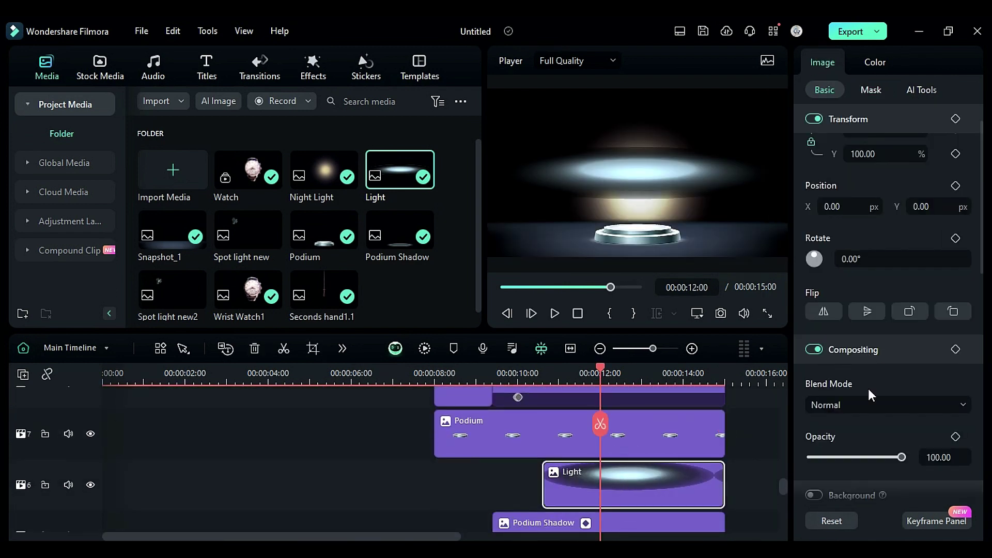
{"action": "left_click", "coordinate": [868, 404]}
{"action": "left_click", "coordinate": [848, 320]}
{"action": "left_click_drag", "start_coordinate": [928, 207], "coordinate": [847, 207]}
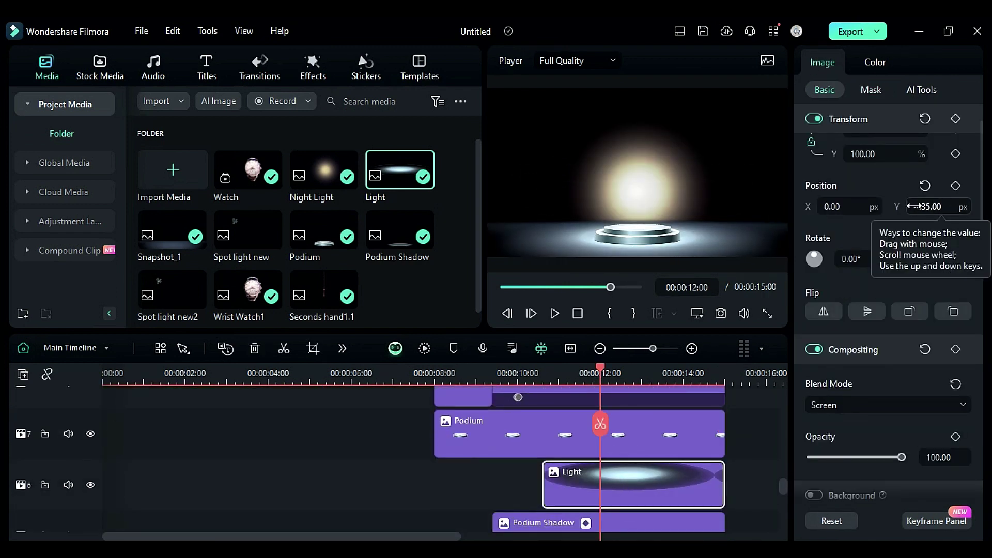
Place Spot light new2 on track 10 and Spot light new on track 9, both running from 00:00:08:00 to 00:00:15:00.
{"action": "scroll", "coordinate": [643, 466], "scroll_direction": "up", "scroll_amount": 3}
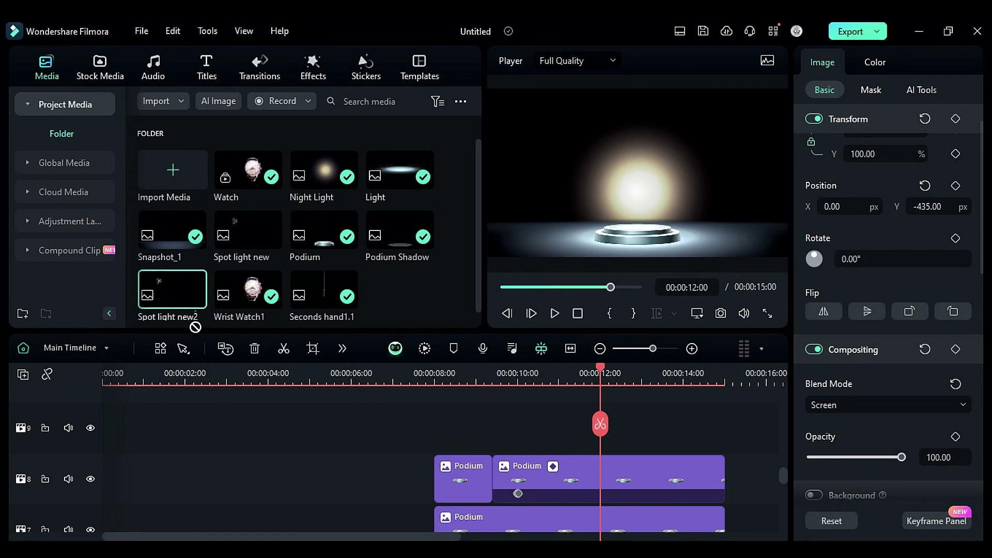
{"action": "left_click_drag", "start_coordinate": [195, 327], "coordinate": [438, 430]}
{"action": "left_click_drag", "start_coordinate": [641, 456], "coordinate": [725, 457]}
{"action": "left_click_drag", "start_coordinate": [525, 443], "coordinate": [537, 391]}
{"action": "left_click_drag", "start_coordinate": [239, 240], "coordinate": [455, 461]}
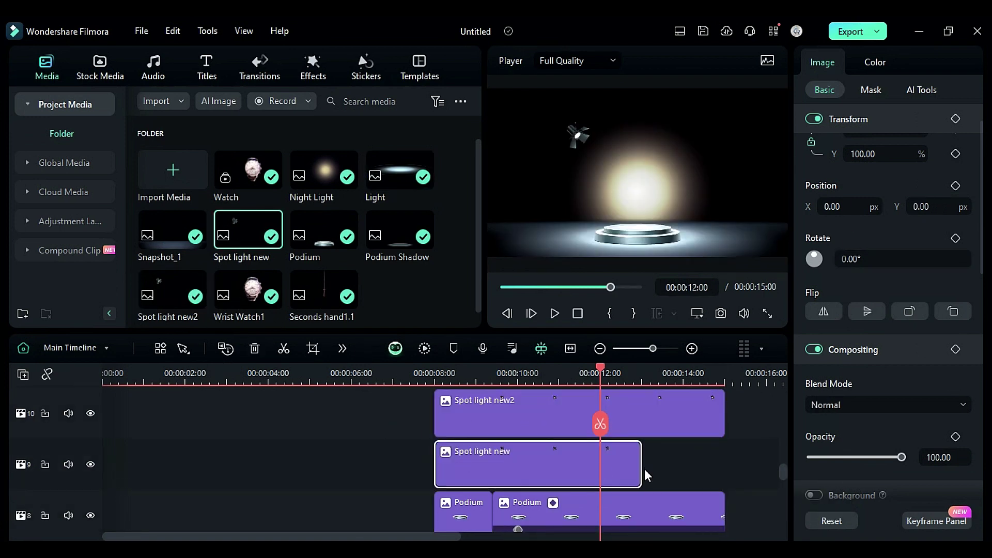
{"action": "left_click_drag", "start_coordinate": [640, 471], "coordinate": [719, 472]}
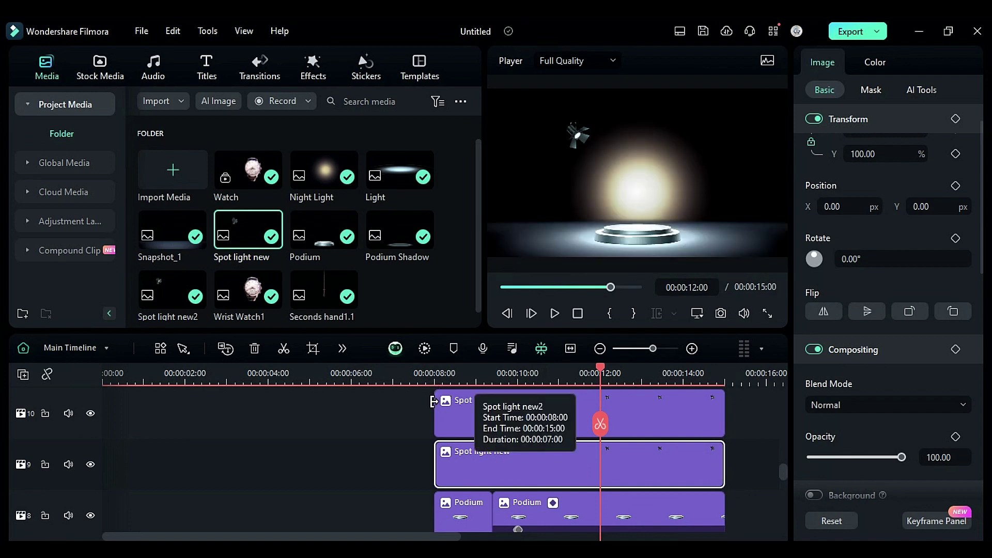
Trim Spot light new2's start to 00:00:09:10 and position Spot light new at X -510 and Y 221 px.
{"action": "left_click_drag", "start_coordinate": [438, 409], "coordinate": [494, 410]}
{"action": "left_click", "coordinate": [472, 373]}
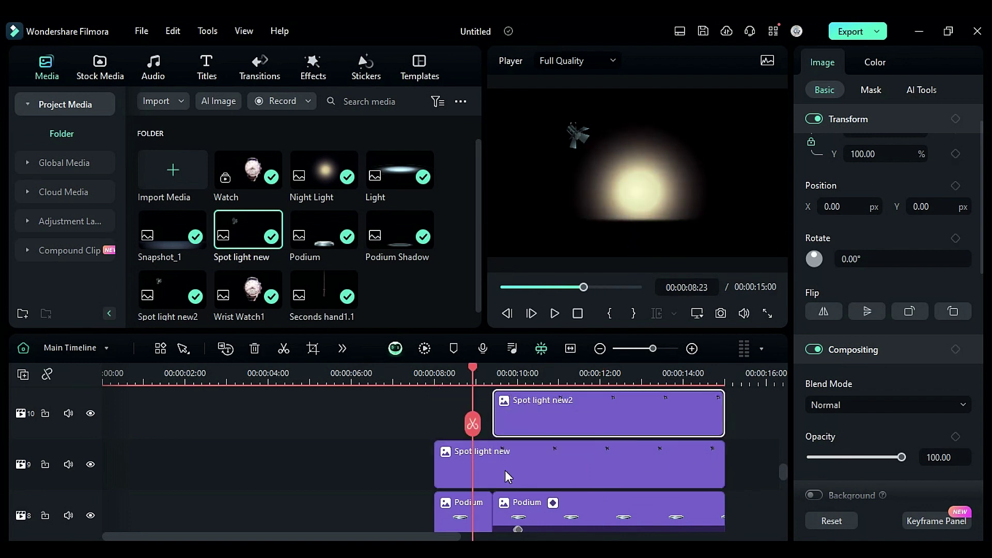
{"action": "left_click", "coordinate": [505, 471]}
{"action": "left_click_drag", "start_coordinate": [833, 207], "coordinate": [806, 207]}
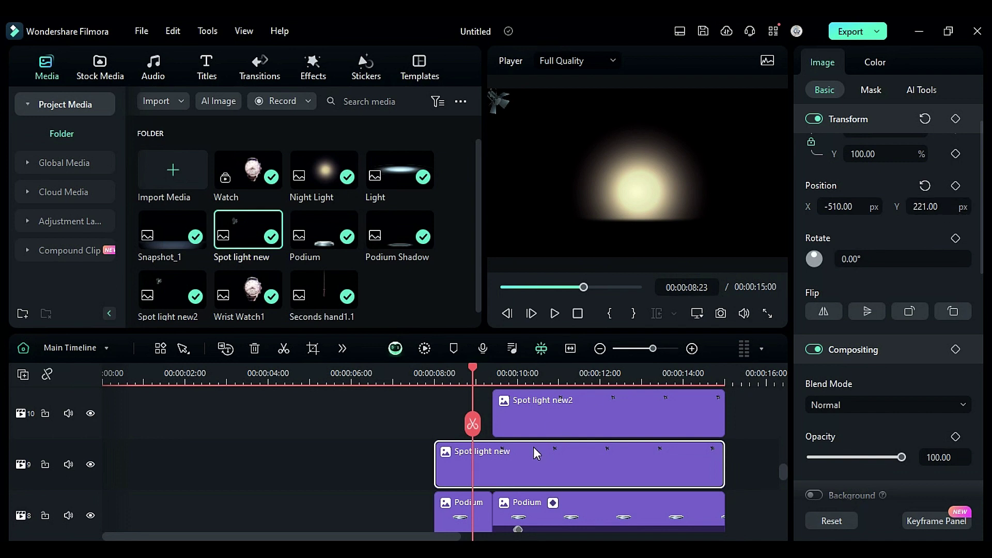
Delete Spot light new2, duplicate Spot light new onto track 10 and replace the copy's media with Spot light new2.
{"action": "left_click", "coordinate": [544, 420]}
{"action": "key", "text": "Delete"}
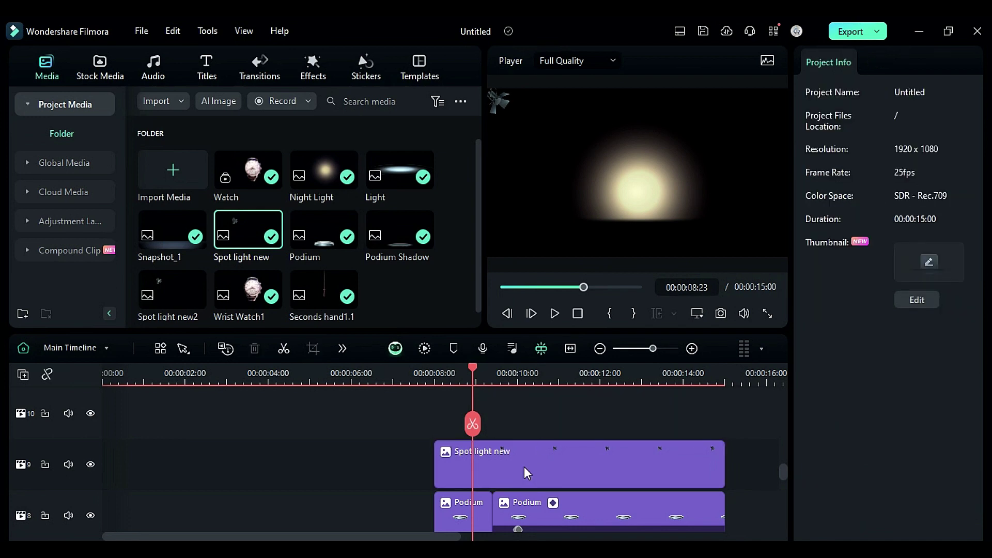
{"action": "left_click_drag", "start_coordinate": [524, 466], "coordinate": [503, 429]}
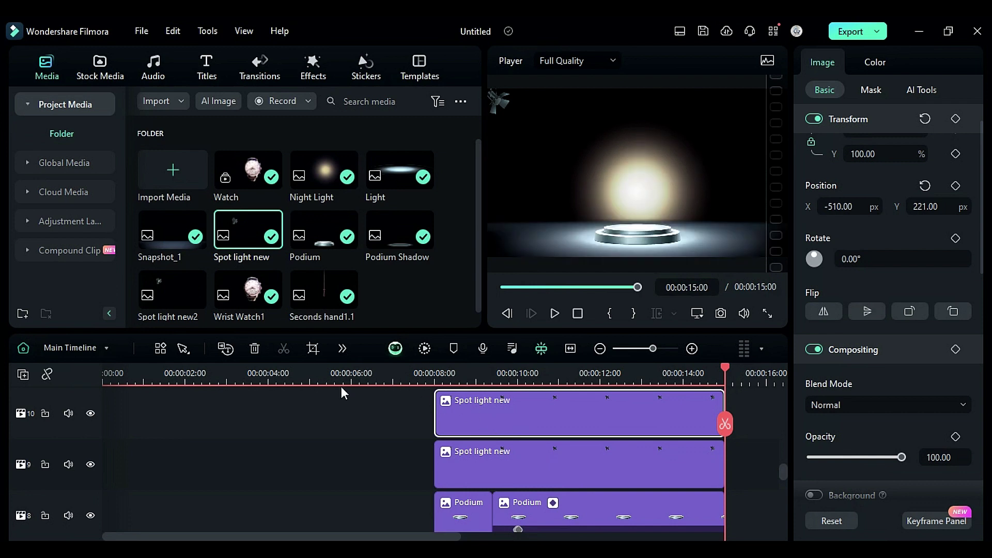
{"action": "left_click_drag", "start_coordinate": [163, 288], "coordinate": [524, 411]}
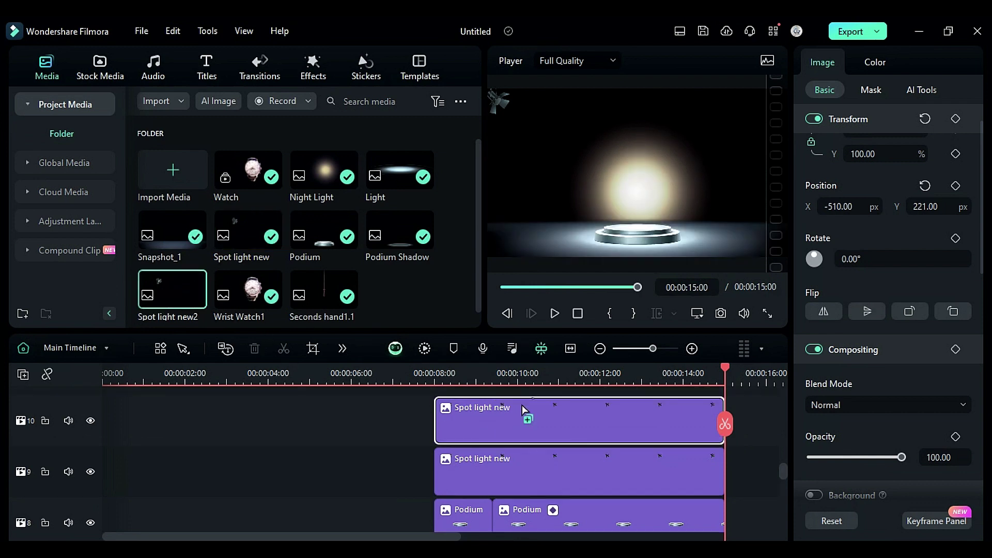
Trim the start of Spot light new2 on track 10 to 00:00:10:01, when the podium is fully lit.
{"action": "left_click", "coordinate": [461, 373]}
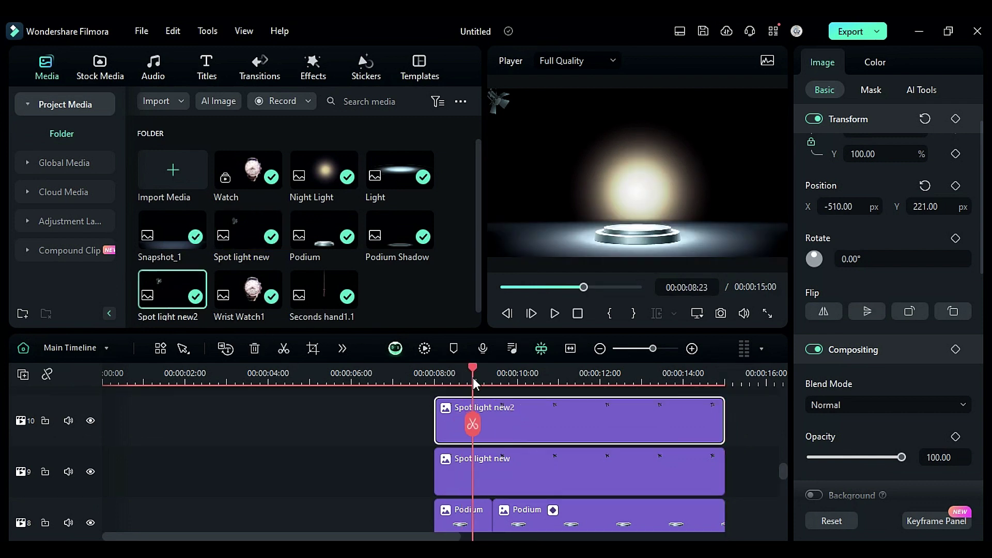
{"action": "left_click_drag", "start_coordinate": [474, 380], "coordinate": [493, 381]}
{"action": "left_click_drag", "start_coordinate": [436, 416], "coordinate": [492, 417]}
{"action": "left_click_drag", "start_coordinate": [438, 379], "coordinate": [500, 401]}
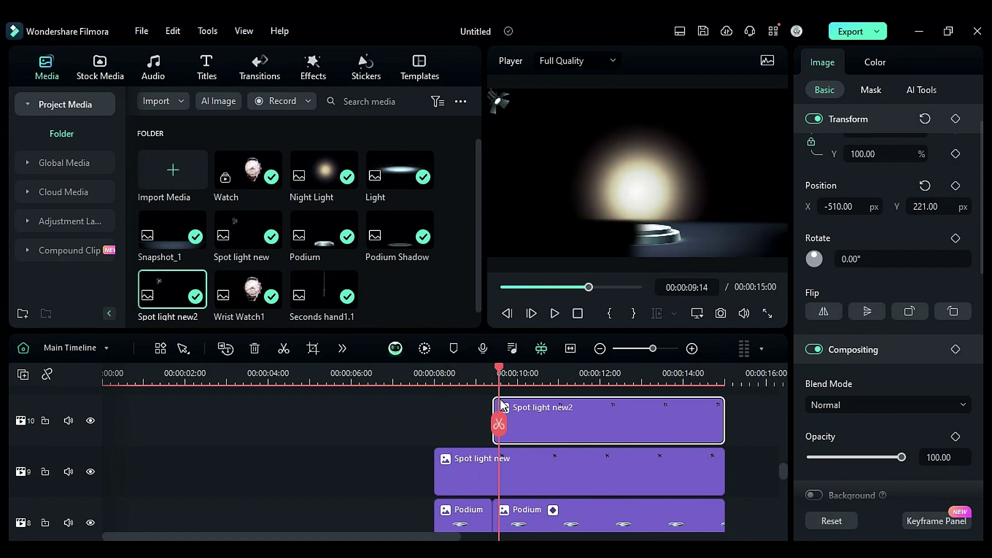
{"action": "scroll", "coordinate": [495, 403], "scroll_direction": "down", "scroll_amount": 5}
{"action": "double_click", "coordinate": [518, 477]}
{"action": "scroll", "coordinate": [520, 475], "scroll_direction": "up", "scroll_amount": 6}
{"action": "left_click", "coordinate": [534, 455]}
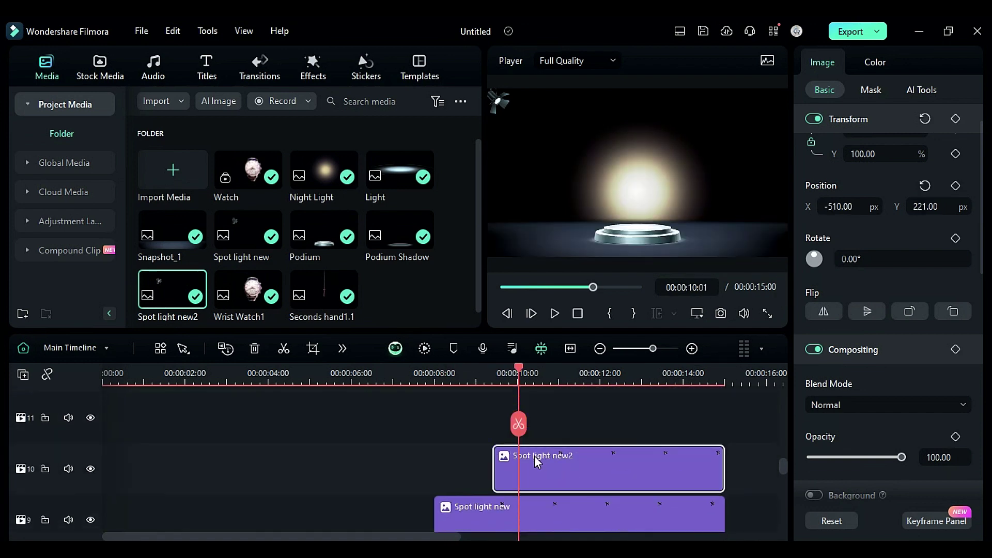
{"action": "left_click_drag", "start_coordinate": [495, 471], "coordinate": [520, 471]}
Duplicate both spotlight clips together onto tracks 11 and 12.
{"action": "scroll", "coordinate": [521, 471], "scroll_direction": "down", "scroll_amount": 1}
{"action": "left_click", "coordinate": [709, 474], "text": "ctrl"}
{"action": "scroll", "coordinate": [589, 514], "scroll_direction": "up", "scroll_amount": 1}
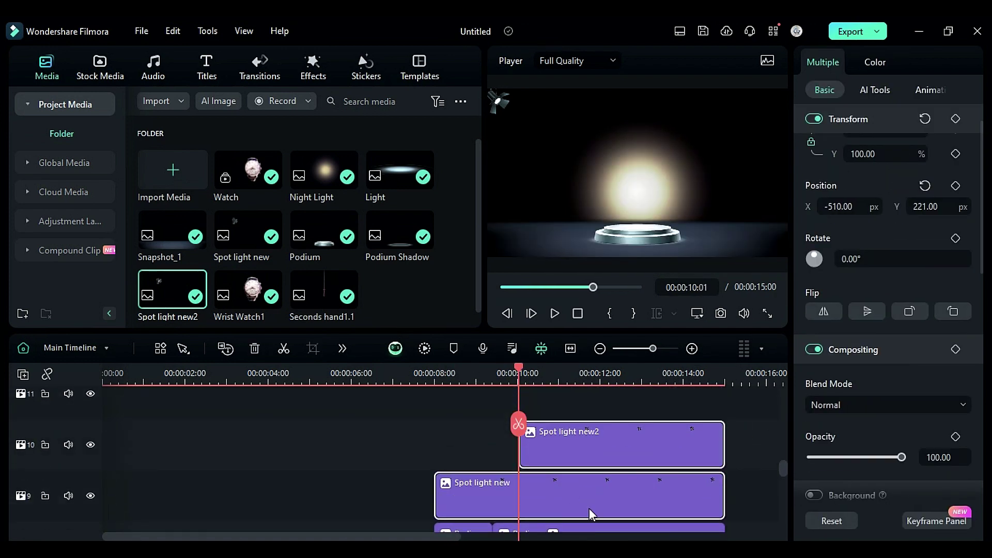
{"action": "left_click_drag", "start_coordinate": [626, 495], "coordinate": [609, 471]}
{"action": "left_click_drag", "start_coordinate": [562, 381], "coordinate": [477, 380]}
{"action": "left_click", "coordinate": [471, 380]}
Set the X position of both duplicated spotlights to 510 px and flip them horizontally.
{"action": "left_click", "coordinate": [499, 481]}
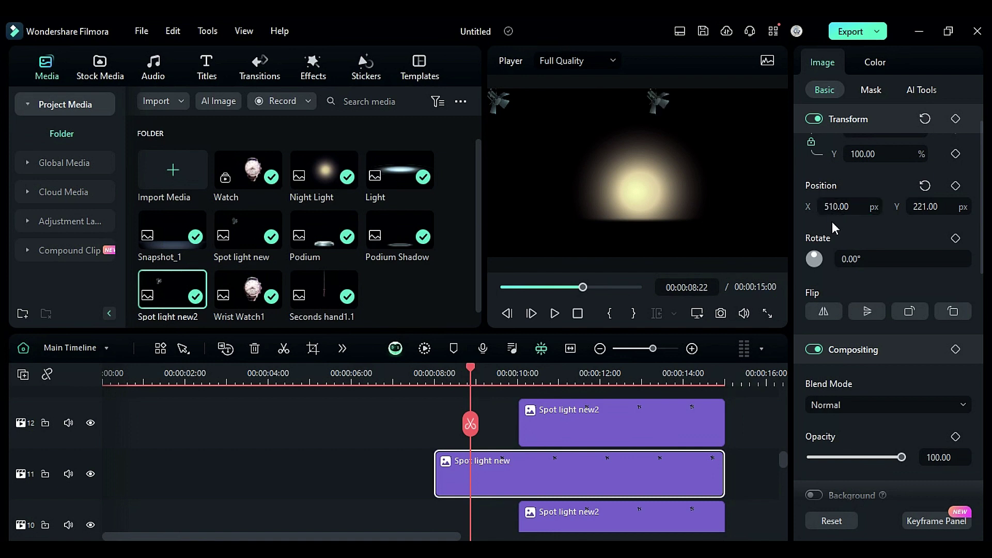
{"action": "left_click", "coordinate": [556, 419]}
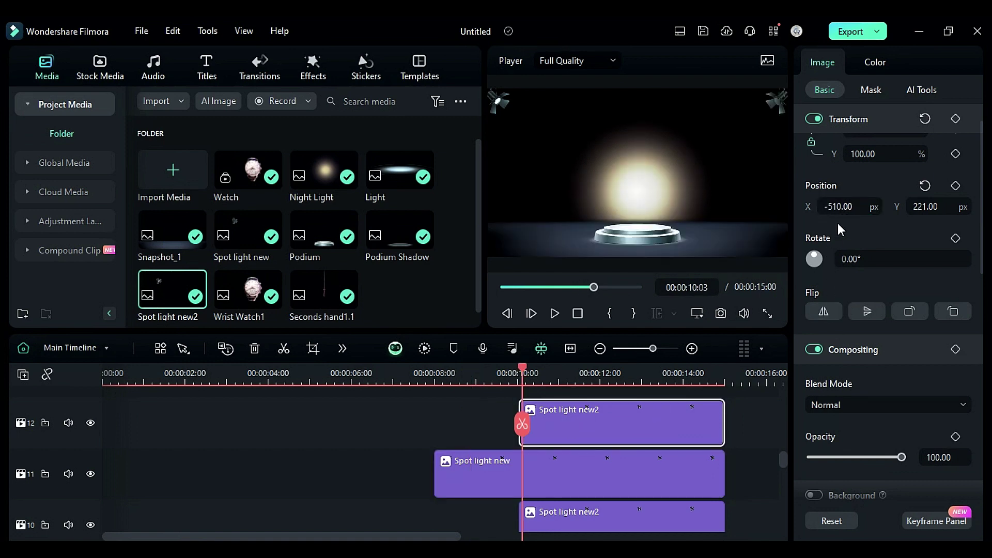
Place the light-blue sample solid color from the stock library on track 13, running from 00:00:10:01 to 00:00:15:00.
{"action": "scroll", "coordinate": [588, 445], "scroll_direction": "up", "scroll_amount": 3}
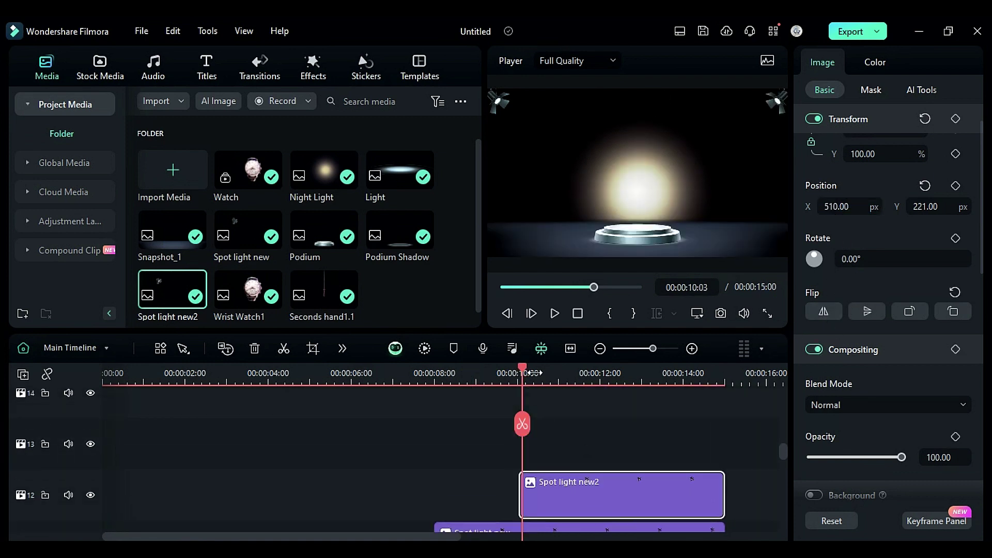
{"action": "left_click_drag", "start_coordinate": [523, 371], "coordinate": [518, 374]}
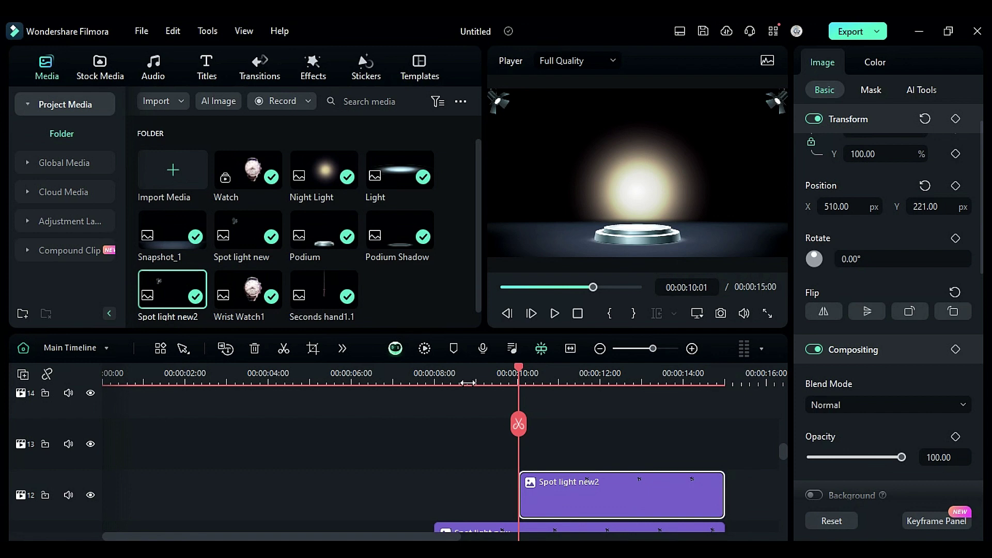
{"action": "left_click", "coordinate": [99, 75]}
{"action": "scroll", "coordinate": [318, 225], "scroll_direction": "down", "scroll_amount": 2}
{"action": "scroll", "coordinate": [318, 225], "scroll_direction": "down", "scroll_amount": 2}
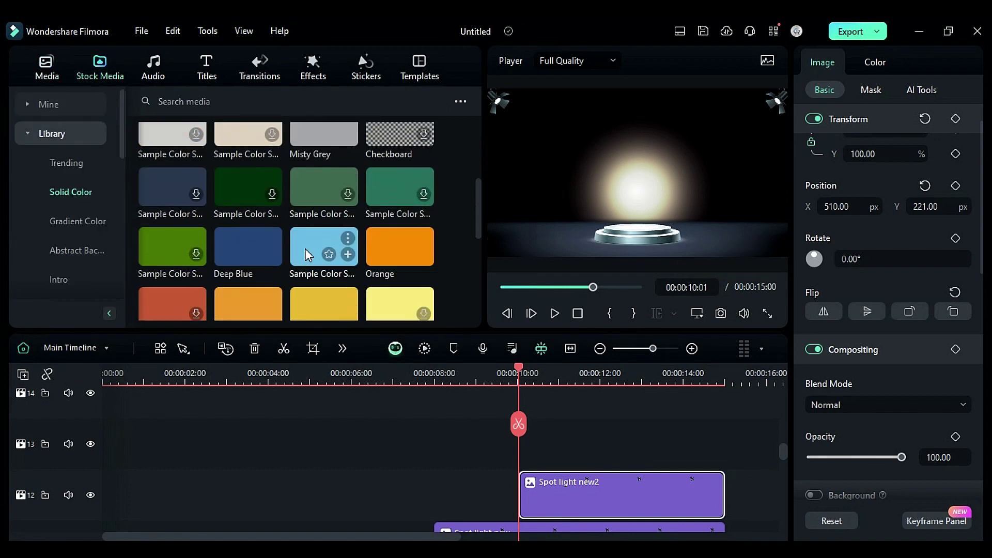
{"action": "left_click_drag", "start_coordinate": [327, 248], "coordinate": [517, 468]}
{"action": "scroll", "coordinate": [548, 452], "scroll_direction": "down", "scroll_amount": 3}
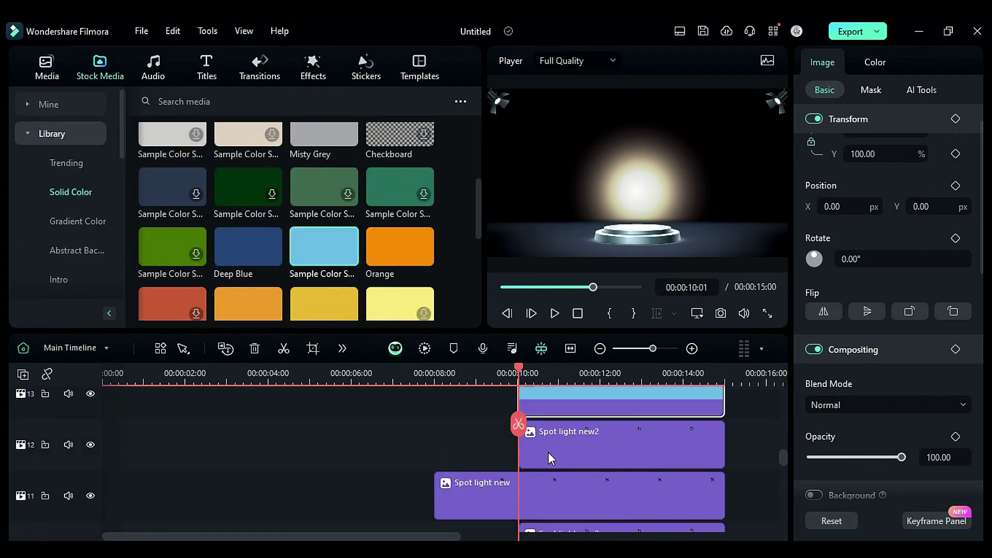
Extend the starts of the light-blue solid on track 13 and Spot light new2 on track 12 back to 00:00:09:10.
{"action": "left_click", "coordinate": [489, 382]}
{"action": "scroll", "coordinate": [550, 435], "scroll_direction": "up", "scroll_amount": 5}
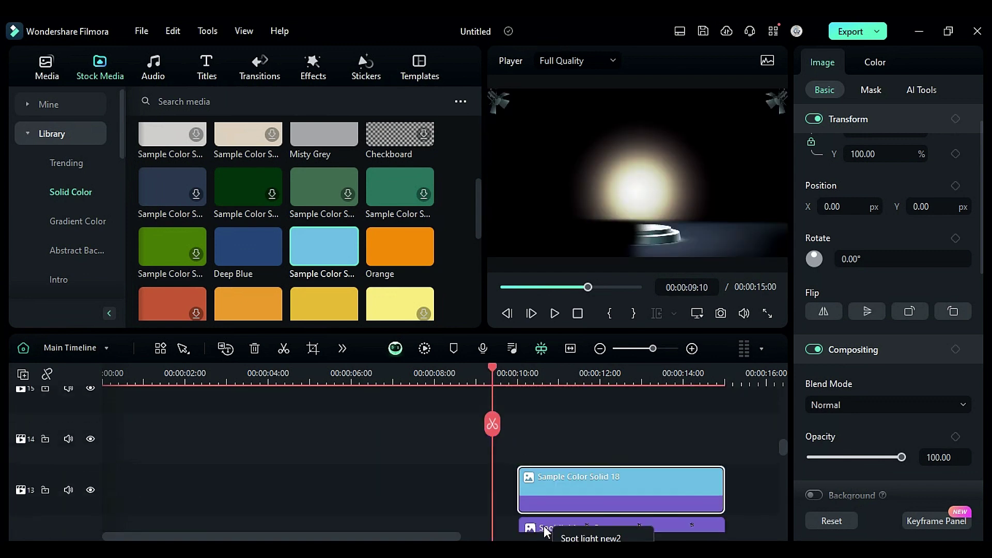
{"action": "left_click_drag", "start_coordinate": [518, 446], "coordinate": [493, 459]}
{"action": "scroll", "coordinate": [526, 459], "scroll_direction": "up", "scroll_amount": 3}
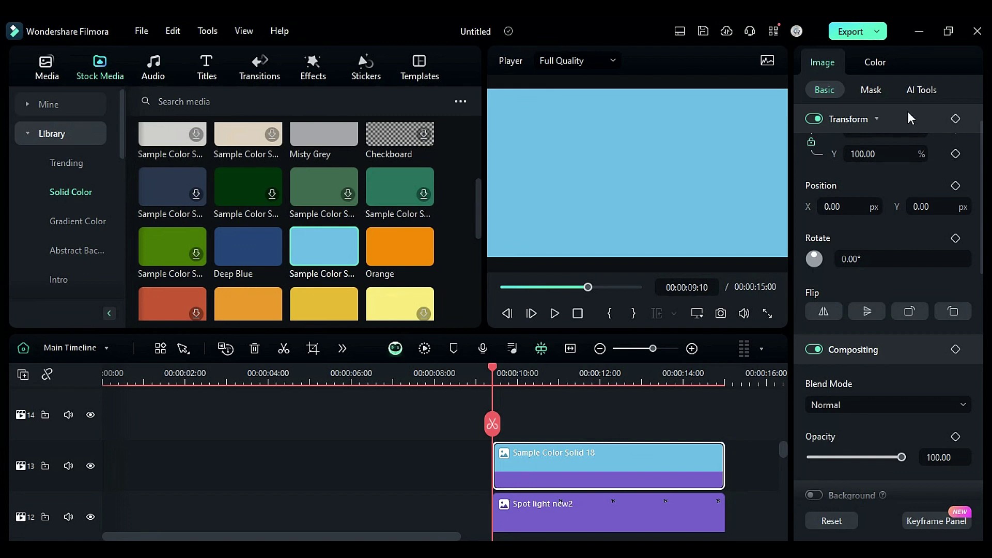
Draw a closed four-point pen mask on the light-blue solid, narrow near the upper-right spotlight and widening towards the podium.
{"action": "left_click", "coordinate": [871, 89]}
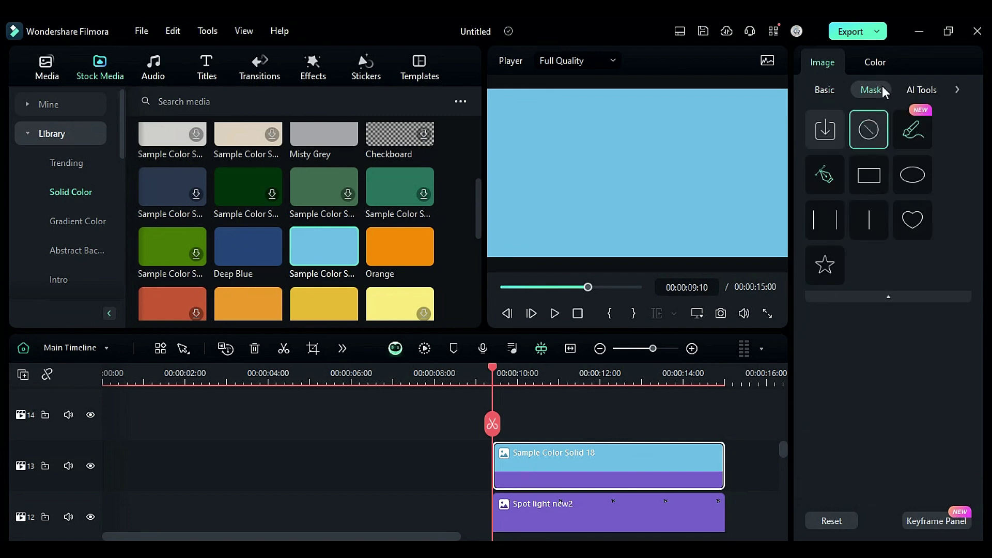
{"action": "left_click", "coordinate": [814, 196]}
{"action": "left_click", "coordinate": [752, 108]}
{"action": "left_click", "coordinate": [595, 170]}
{"action": "left_click", "coordinate": [644, 230]}
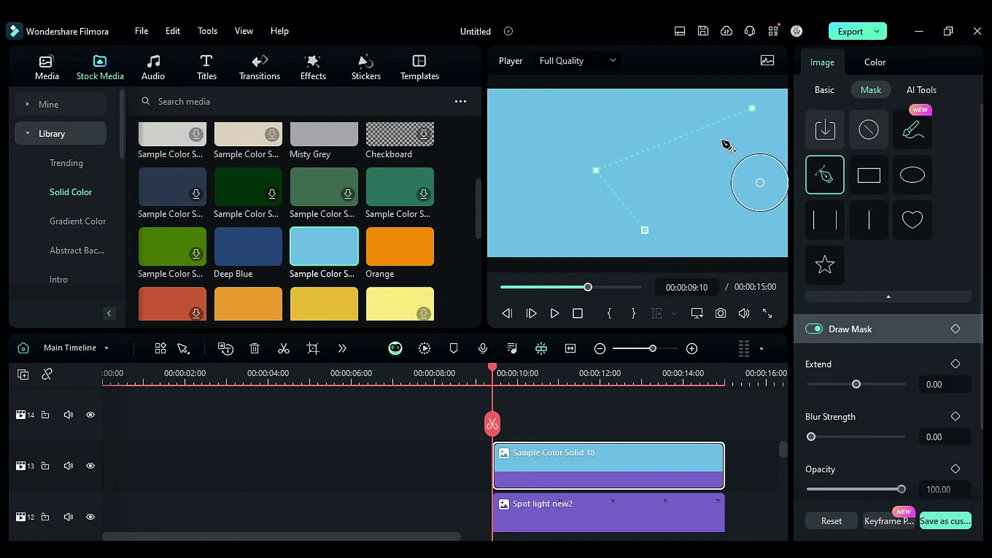
{"action": "left_click", "coordinate": [760, 118]}
{"action": "left_click", "coordinate": [752, 109]}
Fit the mask's points to a beam running from the upper-right spotlight to the podium and set its blur strength to 88.71.
{"action": "left_click_drag", "start_coordinate": [759, 120], "coordinate": [779, 102]}
{"action": "left_click_drag", "start_coordinate": [753, 108], "coordinate": [773, 99]}
{"action": "left_click_drag", "start_coordinate": [596, 170], "coordinate": [645, 159]}
{"action": "left_click_drag", "start_coordinate": [645, 230], "coordinate": [675, 247]}
{"action": "left_click_drag", "start_coordinate": [645, 160], "coordinate": [642, 160]}
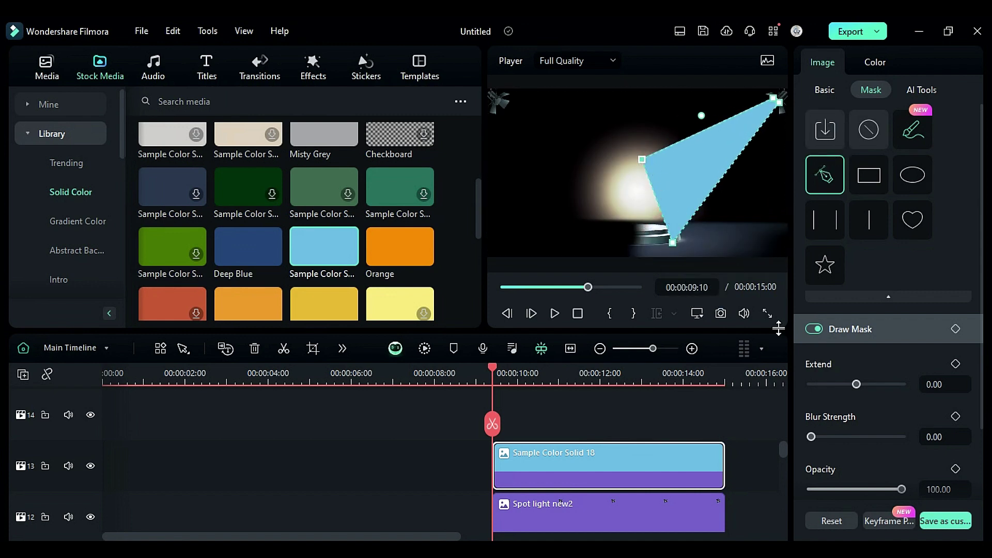
{"action": "left_click_drag", "start_coordinate": [810, 436], "coordinate": [890, 437]}
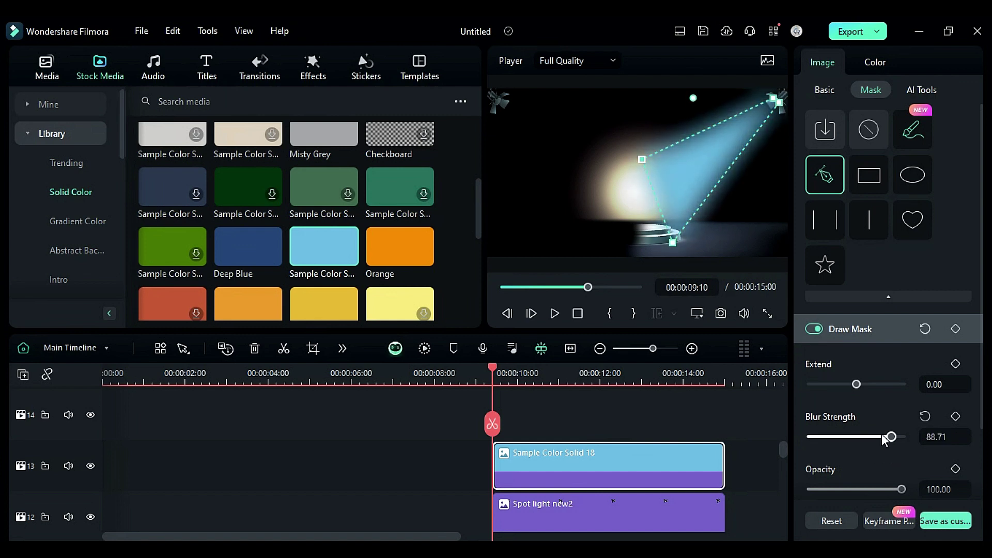
Blend the light beam with Screen at 75 opacity and set its saturation to -26.
{"action": "left_click", "coordinate": [822, 91]}
{"action": "left_click", "coordinate": [880, 405]}
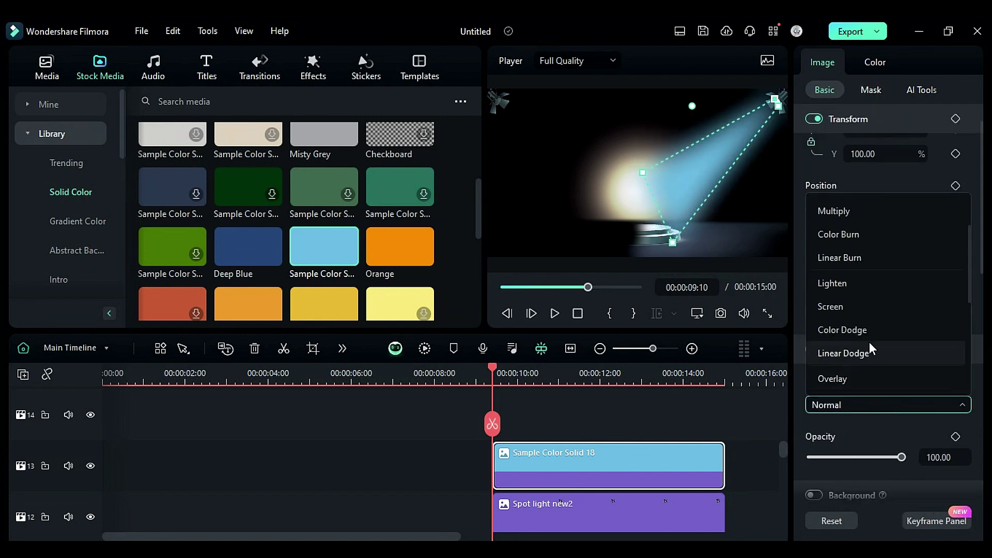
{"action": "left_click", "coordinate": [857, 301]}
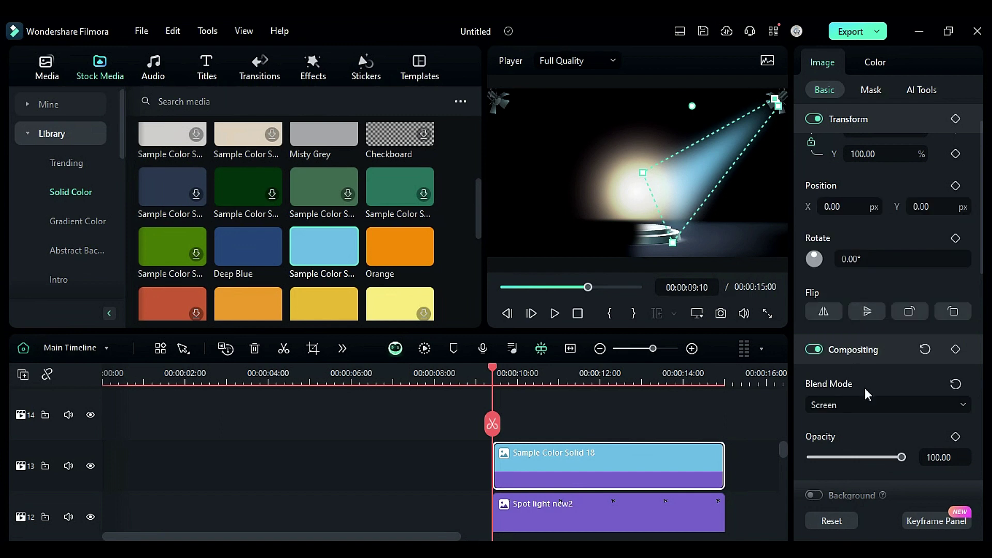
{"action": "mouse_move", "coordinate": [897, 459]}
{"action": "left_mouse_down"}
{"action": "mouse_move", "coordinate": [864, 459]}
{"action": "mouse_move", "coordinate": [880, 460]}
{"action": "left_mouse_up"}
{"action": "left_click", "coordinate": [866, 63]}
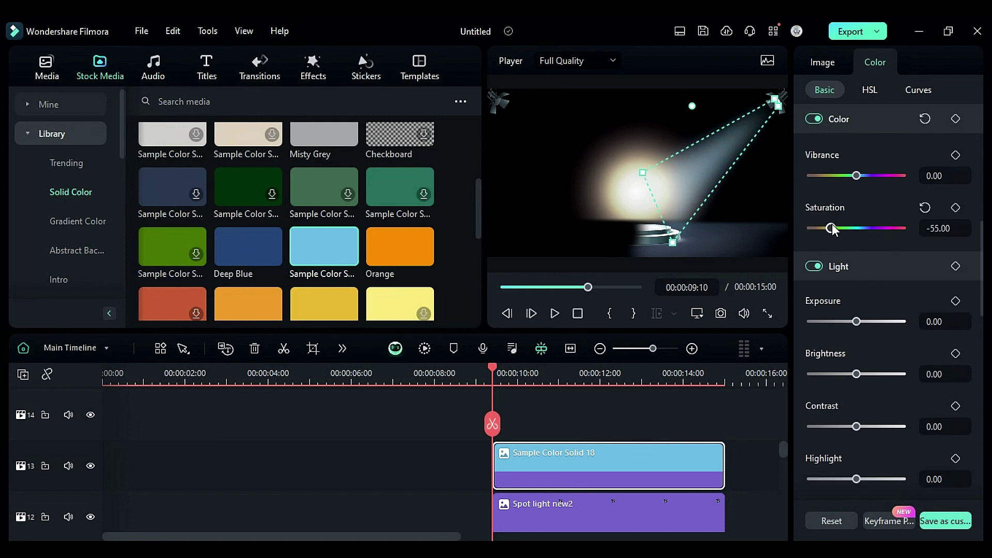
{"action": "left_click_drag", "start_coordinate": [846, 226], "coordinate": [845, 226]}
Duplicate the light beam onto track 14 and trim the copy's start to 00:00:10:01.
{"action": "key", "text": "ctrl+c"}
{"action": "left_click", "coordinate": [588, 422]}
{"action": "key", "text": "ctrl+v"}
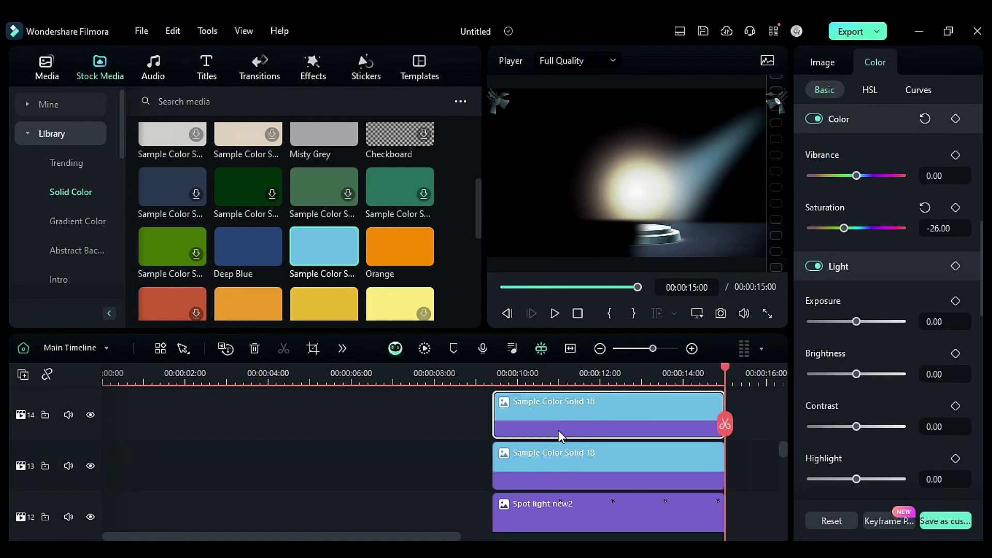
{"action": "left_click_drag", "start_coordinate": [441, 374], "coordinate": [519, 374]}
{"action": "scroll", "coordinate": [516, 505], "scroll_direction": "up", "scroll_amount": 2}
{"action": "left_click_drag", "start_coordinate": [517, 505], "coordinate": [519, 505]}
Aim the beam on track 14 from the upper-left spotlight with rotation -105° and position X -270, Y -266 px.
{"action": "left_click", "coordinate": [822, 62]}
{"action": "left_click", "coordinate": [924, 186]}
{"action": "left_click_drag", "start_coordinate": [925, 258], "coordinate": [889, 258]}
{"action": "left_click_drag", "start_coordinate": [628, 190], "coordinate": [596, 140]}
{"action": "left_click_drag", "start_coordinate": [924, 256], "coordinate": [933, 255]}
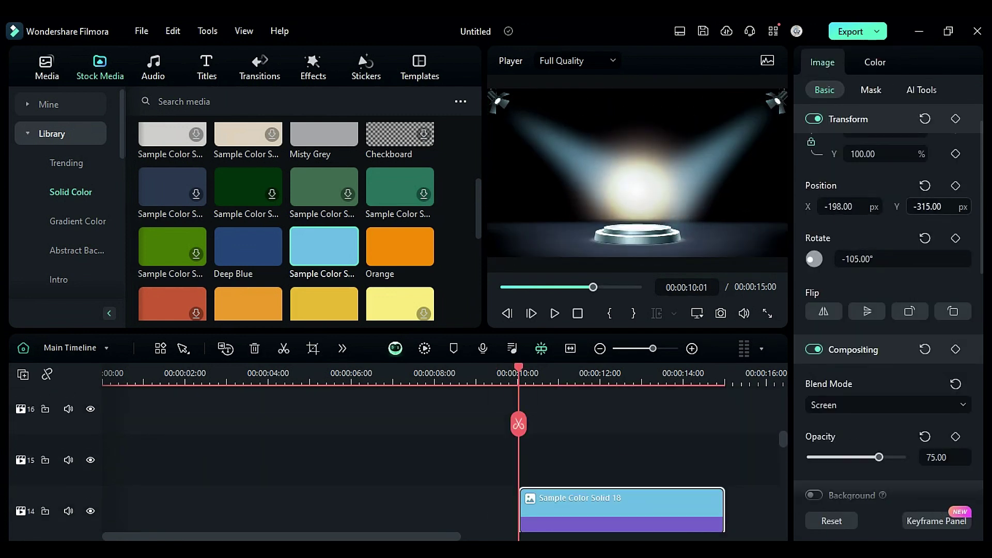
{"action": "left_click_drag", "start_coordinate": [862, 207], "coordinate": [827, 207]}
{"action": "left_click_drag", "start_coordinate": [930, 207], "coordinate": [956, 207]}
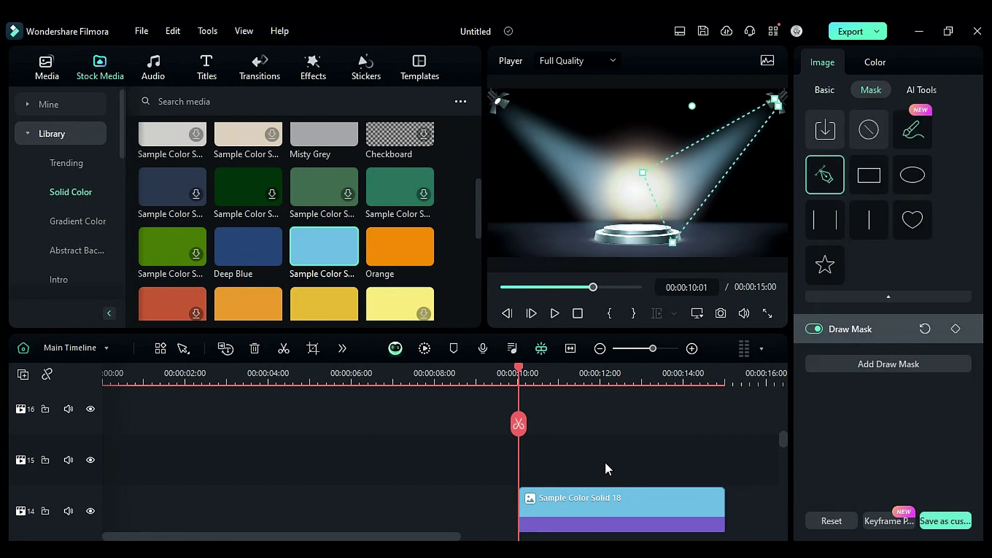
Add a third beam on track 15 from 00:00:10:15, shining straight down with scale 132%, position X -219, Y 135 px and rotation -53°.
{"action": "left_click", "coordinate": [607, 460]}
{"action": "scroll", "coordinate": [606, 441], "scroll_direction": "down", "scroll_amount": 1}
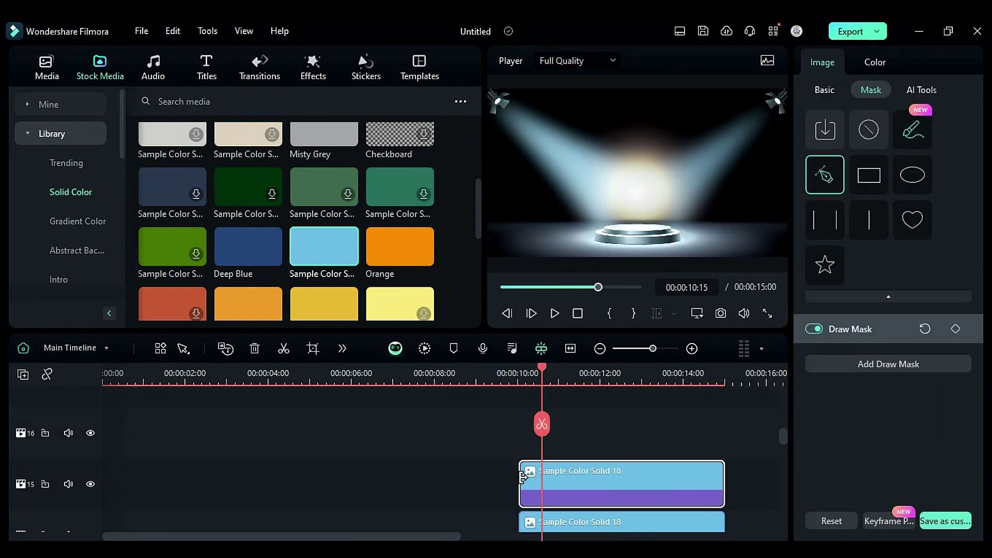
{"action": "left_click_drag", "start_coordinate": [594, 483], "coordinate": [618, 483]}
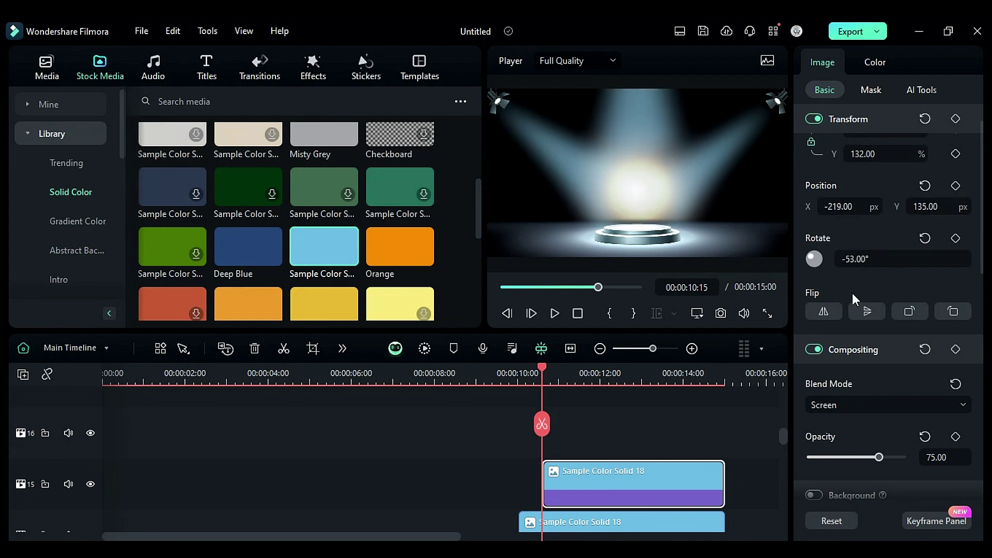
Lower the opacity of the beams on tracks 15 and 14, and set the beam on track 13 to 60.
{"action": "left_click_drag", "start_coordinate": [879, 457], "coordinate": [848, 457]}
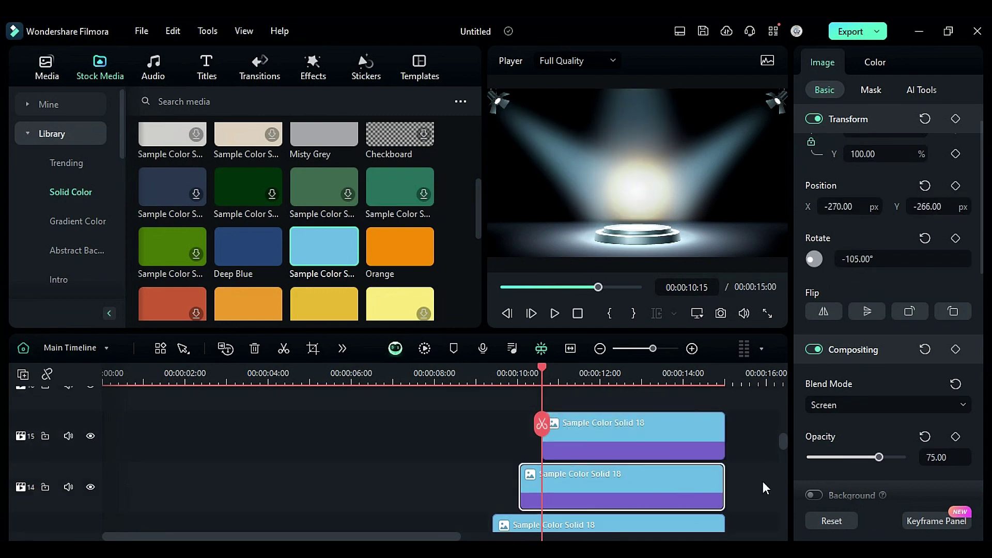
{"action": "left_click_drag", "start_coordinate": [881, 457], "coordinate": [861, 457]}
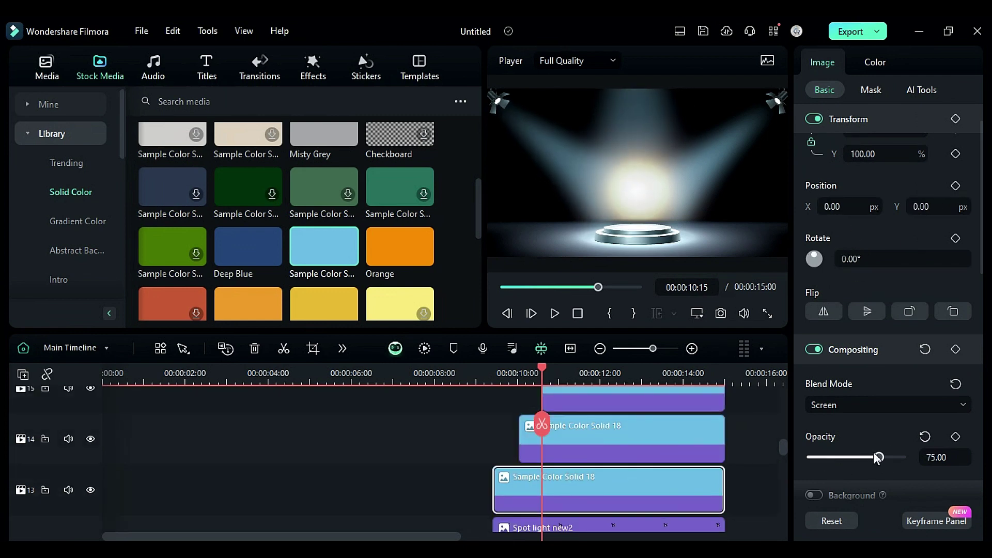
{"action": "left_click_drag", "start_coordinate": [876, 458], "coordinate": [868, 458]}
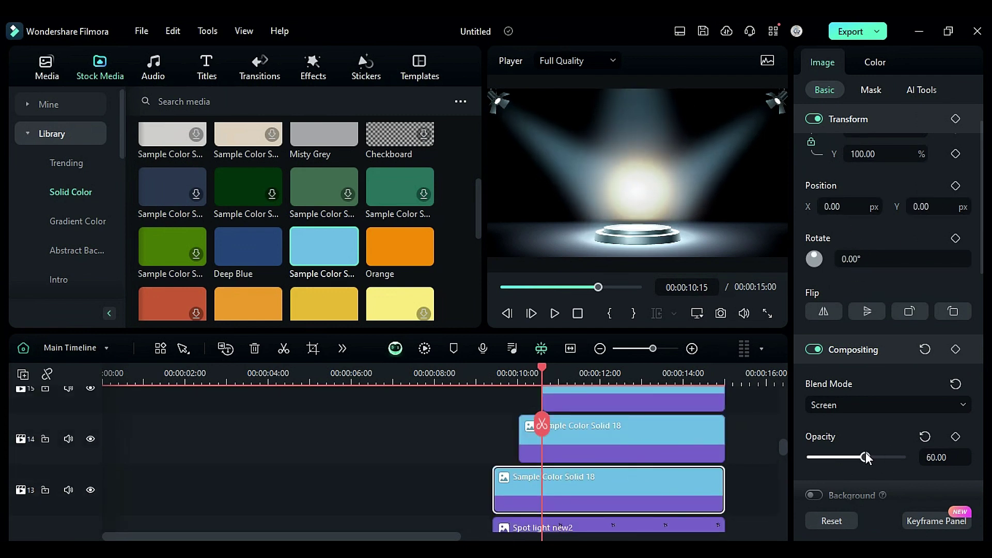
Place the Watch compound clip on track 16 and extend both of its inner layers to 00:00:10:07.
{"action": "scroll", "coordinate": [575, 491], "scroll_direction": "up", "scroll_amount": 2}
{"action": "left_click", "coordinate": [47, 67]}
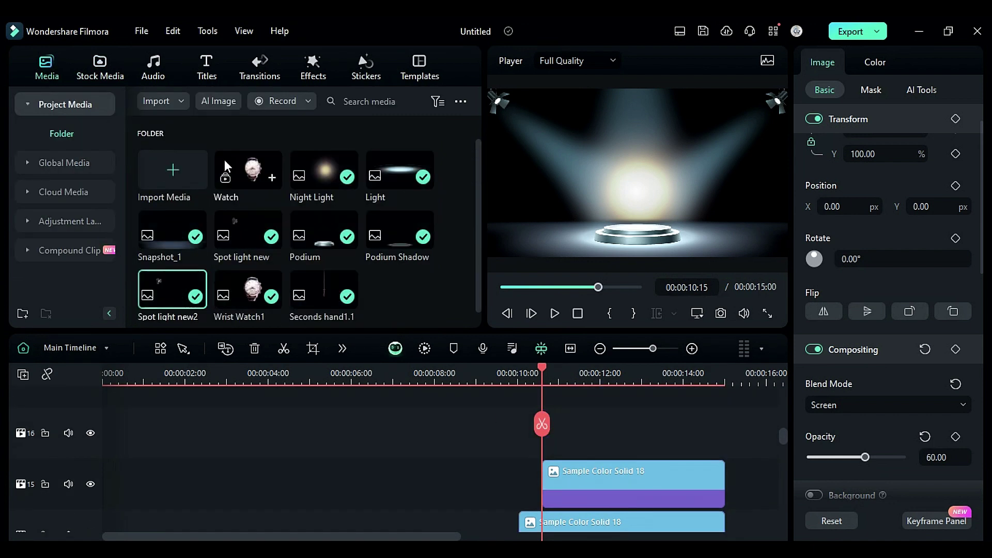
{"action": "left_click_drag", "start_coordinate": [230, 167], "coordinate": [587, 439]}
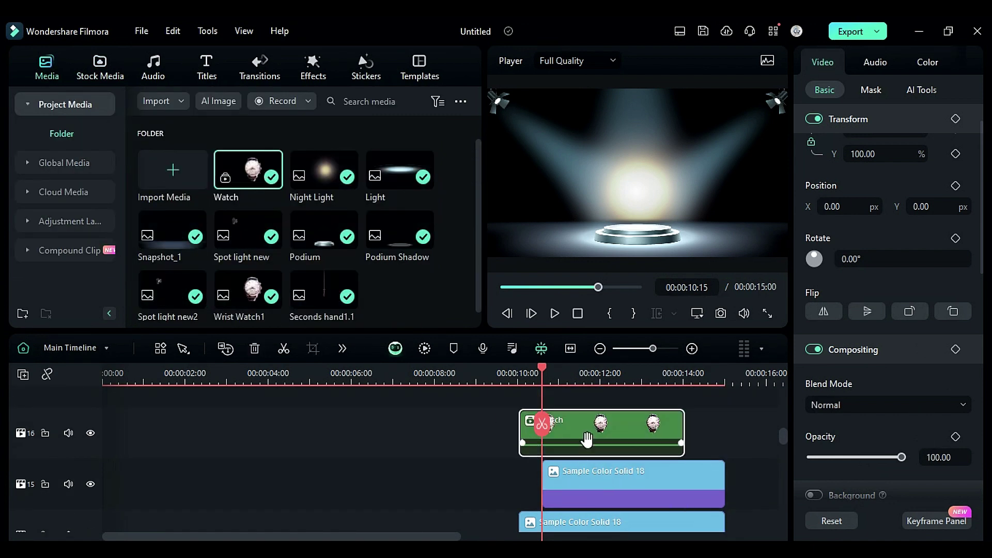
{"action": "double_click", "coordinate": [584, 431]}
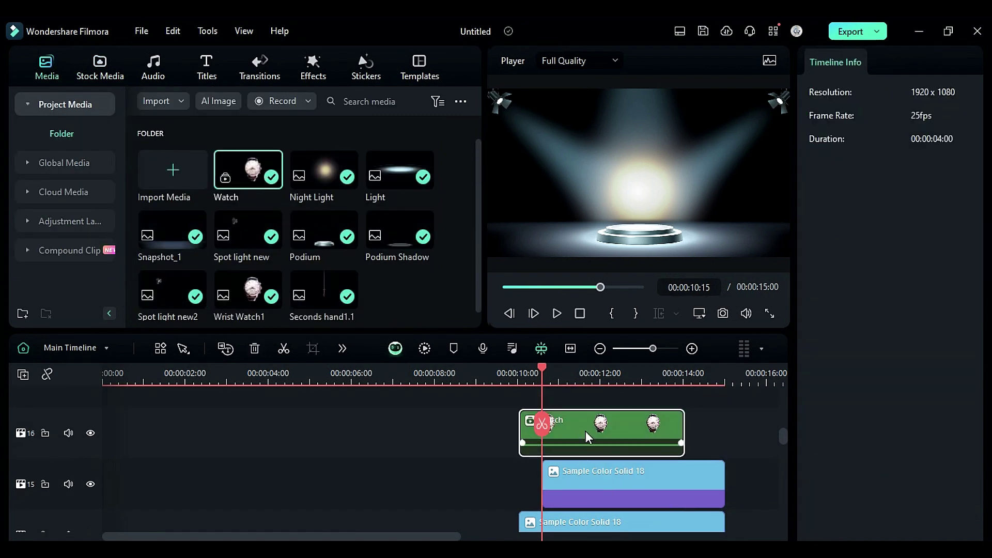
{"action": "left_click_drag", "start_coordinate": [197, 429], "coordinate": [253, 477]}
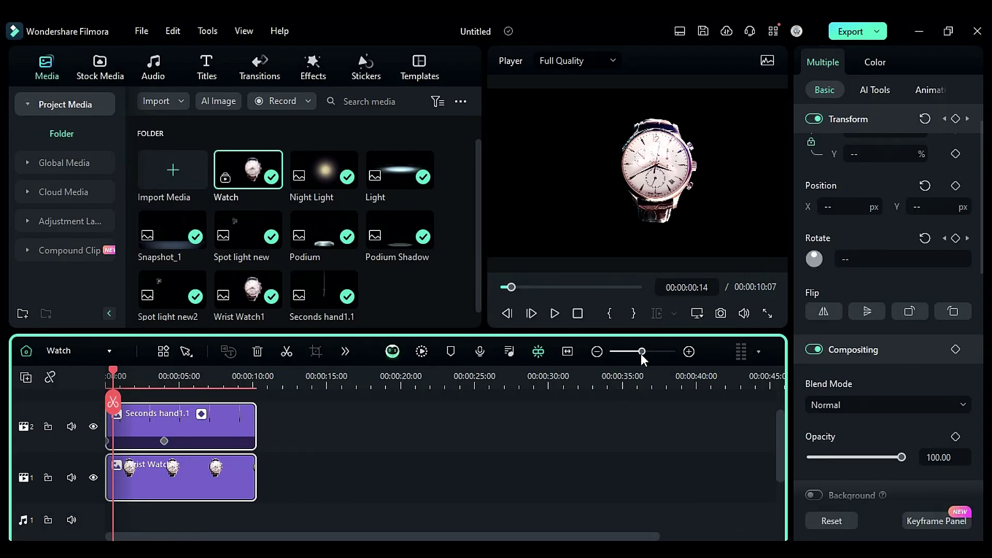
Return to the main timeline and make the Watch clip on track 16 run from 00:00:08:00 to 00:00:15:00.
{"action": "left_click", "coordinate": [26, 351]}
{"action": "left_click", "coordinate": [432, 375]}
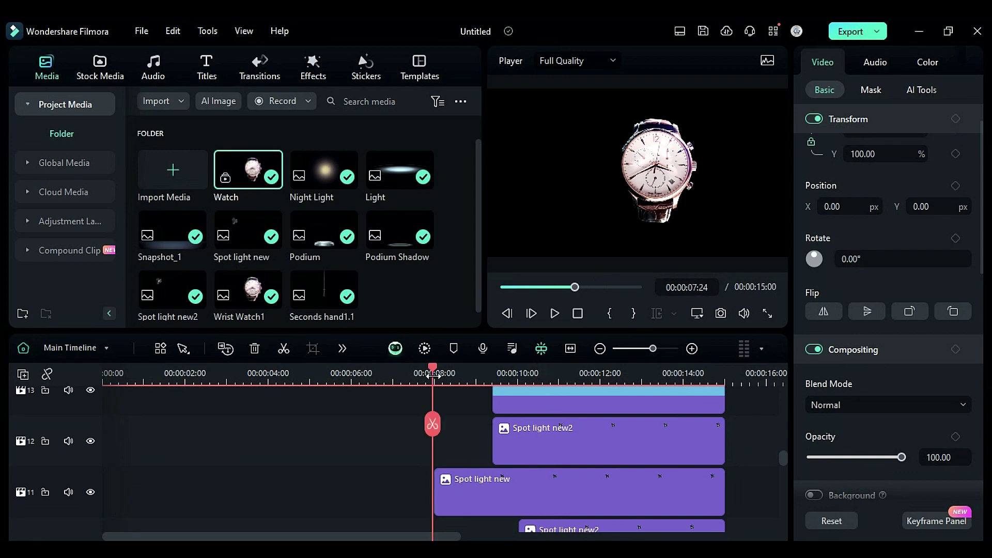
{"action": "scroll", "coordinate": [480, 464], "scroll_direction": "down", "scroll_amount": 8}
{"action": "scroll", "coordinate": [480, 469], "scroll_direction": "up", "scroll_amount": 11}
{"action": "left_click_drag", "start_coordinate": [542, 452], "coordinate": [459, 449]}
{"action": "left_click_drag", "start_coordinate": [597, 451], "coordinate": [724, 457]}
Stand the watch on the podium with scale 61%, position X -72, Y -174 px and rotation -3°.
{"action": "left_click", "coordinate": [553, 377]}
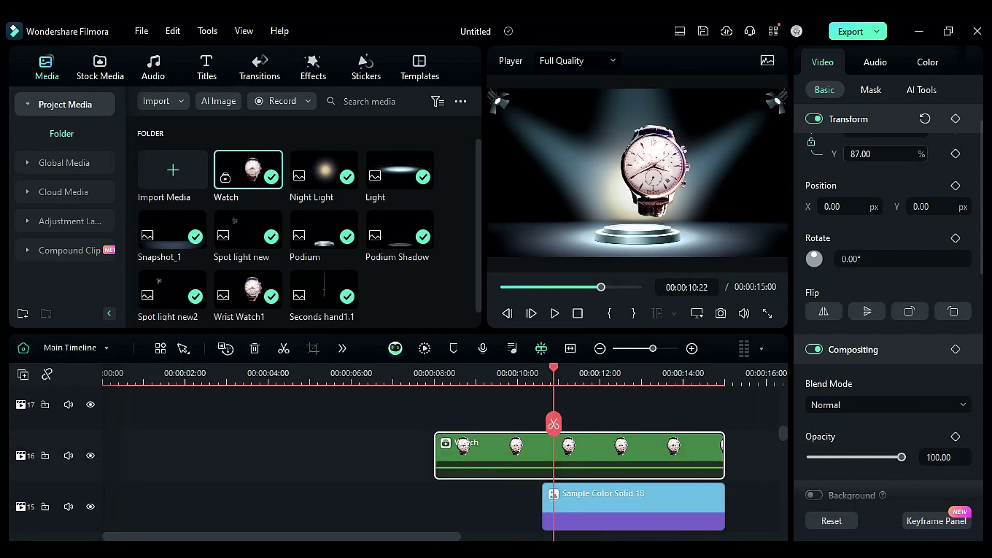
{"action": "left_click_drag", "start_coordinate": [853, 259], "coordinate": [854, 259]}
{"action": "left_click_drag", "start_coordinate": [835, 206], "coordinate": [813, 207]}
{"action": "left_click_drag", "start_coordinate": [860, 154], "coordinate": [856, 154]}
{"action": "left_click_drag", "start_coordinate": [921, 207], "coordinate": [876, 207]}
{"action": "left_click_drag", "start_coordinate": [836, 207], "coordinate": [842, 206]}
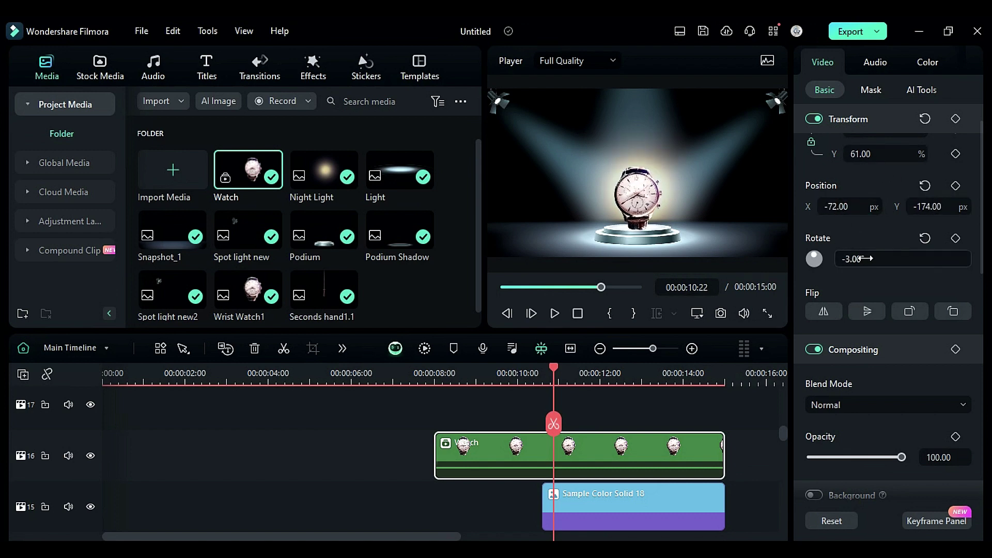
Duplicate the Watch clip and place the copy directly above it on track 17, starting at 00:00:08:00.
{"action": "left_click", "coordinate": [445, 398]}
{"action": "left_click", "coordinate": [435, 378]}
{"action": "scroll", "coordinate": [500, 460], "scroll_direction": "down", "scroll_amount": 1}
{"action": "left_click", "coordinate": [509, 414]}
{"action": "key", "text": "ctrl+c"}
{"action": "key", "text": "ctrl+v"}
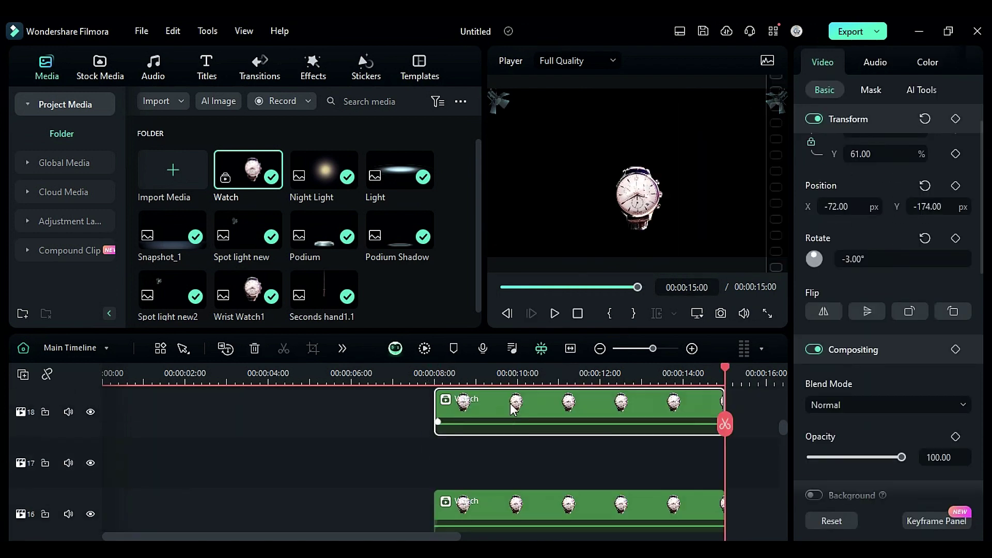
{"action": "left_click_drag", "start_coordinate": [510, 406], "coordinate": [511, 457]}
Darken the Watch copy on track 17 into a silhouette through its color settings and keyframe the adjustment before 00:00:09:10.
{"action": "left_click", "coordinate": [435, 378]}
{"action": "left_click", "coordinate": [927, 63]}
{"action": "left_click_drag", "start_coordinate": [856, 293], "coordinate": [811, 292]}
{"action": "left_click_drag", "start_coordinate": [856, 345], "coordinate": [838, 346]}
{"action": "left_click", "coordinate": [483, 383]}
{"action": "left_click", "coordinate": [956, 324]}
Split the dark Watch copy at 00:00:09:10 and give its second part an inverted draw mask over the watch's right half, blur 45.16.
{"action": "left_click", "coordinate": [493, 425]}
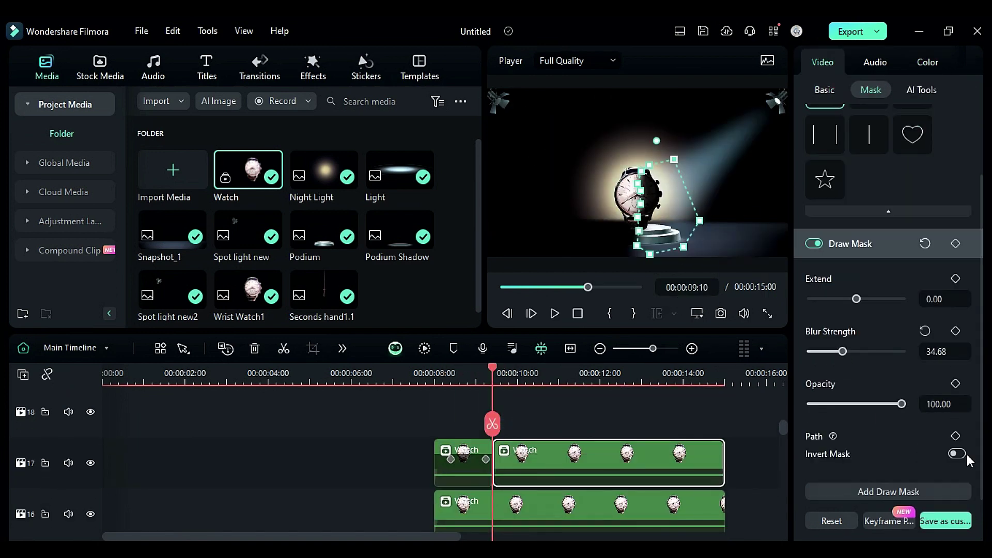
{"action": "left_click", "coordinate": [956, 453]}
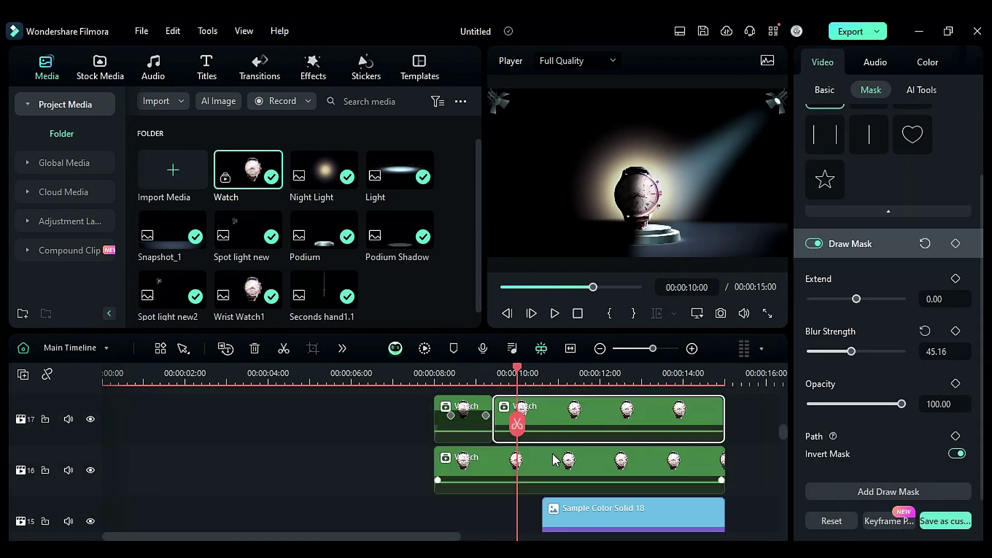
Keyframe the mask path at 00:00:10:00 and, one frame on, reshape it to surround the whole watch.
{"action": "scroll", "coordinate": [553, 455], "scroll_direction": "up", "scroll_amount": 1}
{"action": "left_click", "coordinate": [956, 436]}
{"action": "key", "text": "Right"}
{"action": "key", "text": "Delete"}
{"action": "left_click", "coordinate": [647, 151]}
{"action": "left_click", "coordinate": [674, 159]}
{"action": "left_click", "coordinate": [699, 221]}
{"action": "left_click", "coordinate": [646, 151]}
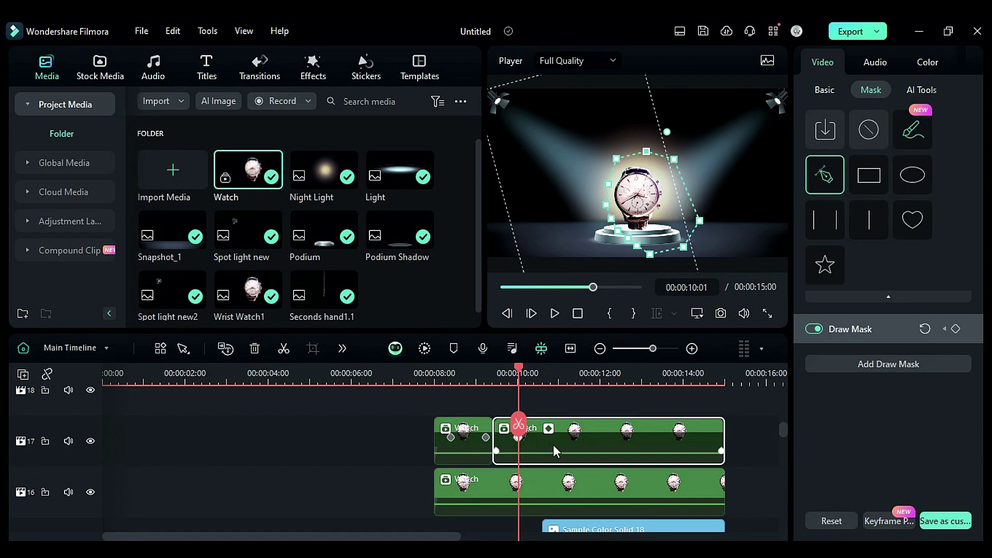
Keyframe the opacity of both Spot light new clips, on tracks 9 and 11, at 0 at 00:00:08:00.
{"action": "left_click", "coordinate": [466, 373]}
{"action": "mouse_move", "coordinate": [421, 379]}
{"action": "left_mouse_down"}
{"action": "mouse_move", "coordinate": [525, 400]}
{"action": "mouse_move", "coordinate": [434, 392]}
{"action": "left_mouse_up"}
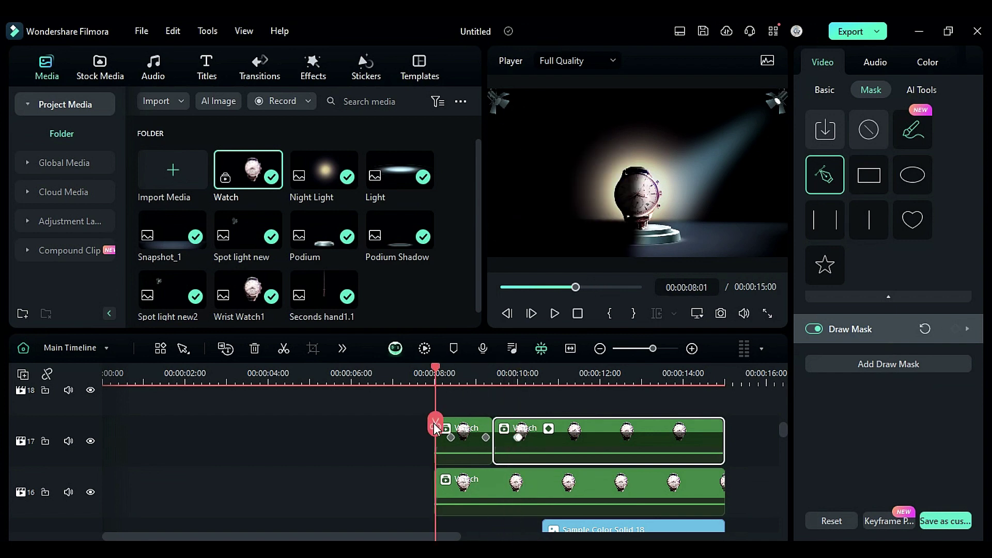
{"action": "scroll", "coordinate": [448, 450], "scroll_direction": "down", "scroll_amount": 5}
{"action": "left_click", "coordinate": [434, 370]}
{"action": "scroll", "coordinate": [467, 444], "scroll_direction": "down", "scroll_amount": 2}
{"action": "left_click", "coordinate": [482, 474]}
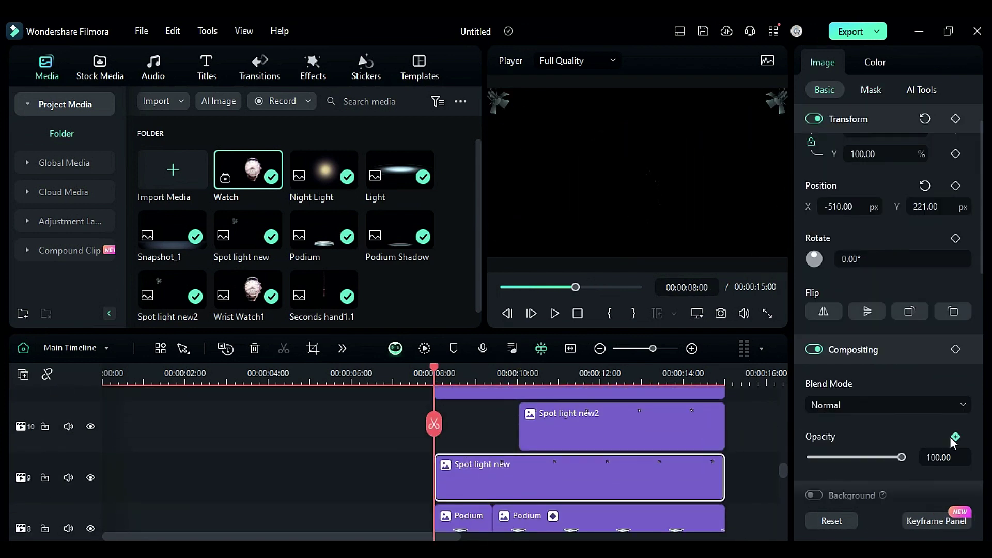
{"action": "left_click", "coordinate": [956, 437]}
{"action": "left_click_drag", "start_coordinate": [901, 457], "coordinate": [809, 458]}
{"action": "scroll", "coordinate": [487, 445], "scroll_direction": "up", "scroll_amount": 3}
{"action": "left_click", "coordinate": [487, 444]}
{"action": "left_click", "coordinate": [955, 437]}
{"action": "left_click_drag", "start_coordinate": [901, 457], "coordinate": [809, 457]}
Raise the opacity of both Spot light new clips, on tracks 9 and 11, to 100 at 00:00:09:00.
{"action": "scroll", "coordinate": [486, 444], "scroll_direction": "down", "scroll_amount": 4}
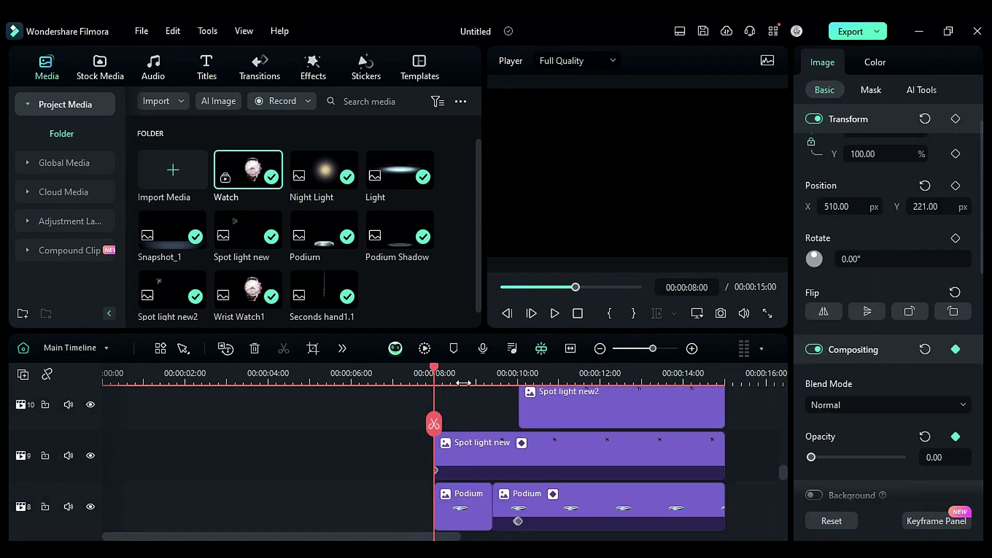
{"action": "left_click", "coordinate": [474, 383]}
{"action": "left_click_drag", "start_coordinate": [475, 388], "coordinate": [484, 395]}
{"action": "scroll", "coordinate": [490, 423], "scroll_direction": "down", "scroll_amount": 6}
{"action": "left_click", "coordinate": [475, 499]}
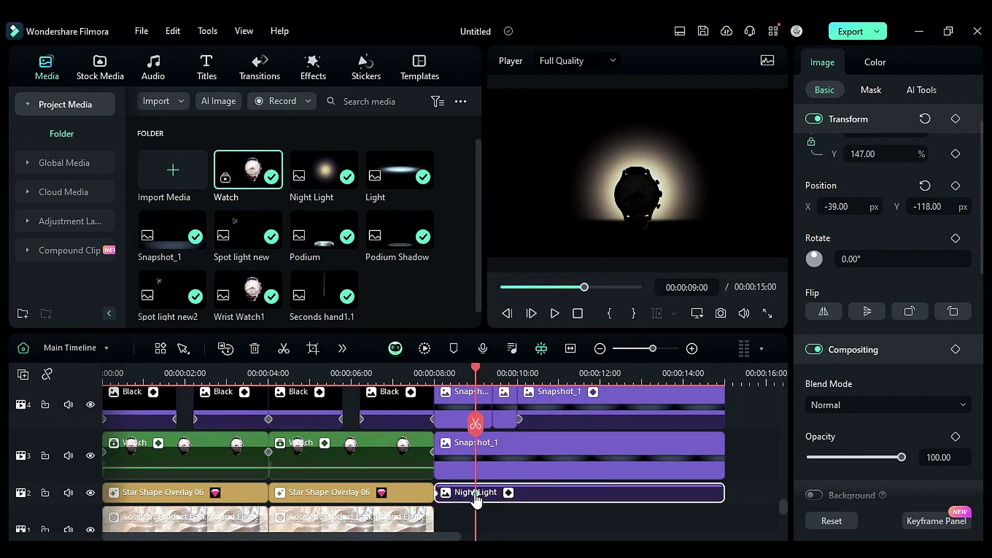
{"action": "scroll", "coordinate": [491, 467], "scroll_direction": "up", "scroll_amount": 5}
{"action": "scroll", "coordinate": [496, 476], "scroll_direction": "up", "scroll_amount": 2}
{"action": "left_click", "coordinate": [503, 491]}
{"action": "left_click_drag", "start_coordinate": [899, 462], "coordinate": [906, 461]}
{"action": "scroll", "coordinate": [510, 456], "scroll_direction": "up", "scroll_amount": 1}
{"action": "left_click", "coordinate": [510, 456]}
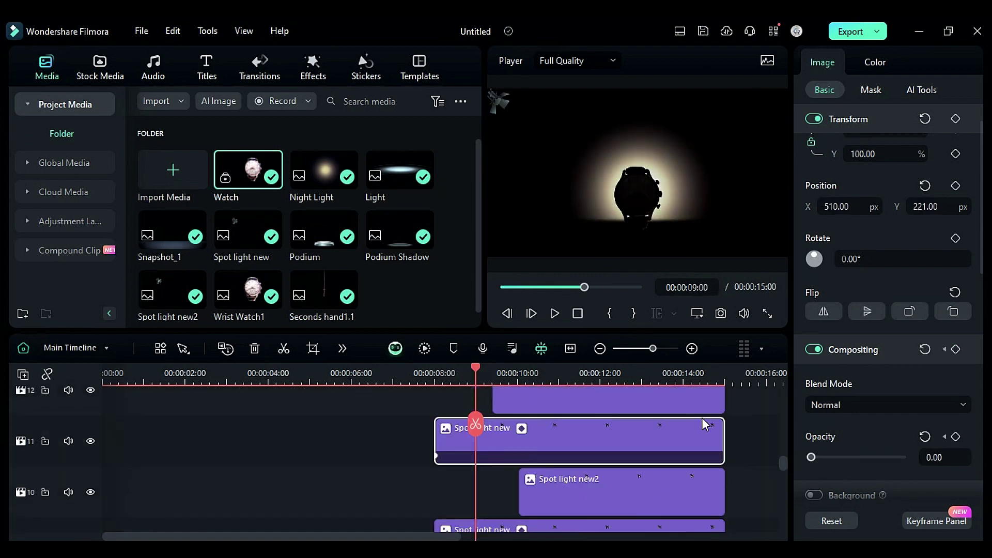
{"action": "left_click_drag", "start_coordinate": [809, 457], "coordinate": [906, 458]}
Preview the lit watch on the podium up to 00:00:10:22 and bring the beam clips into reach.
{"action": "scroll", "coordinate": [503, 415], "scroll_direction": "up", "scroll_amount": 5}
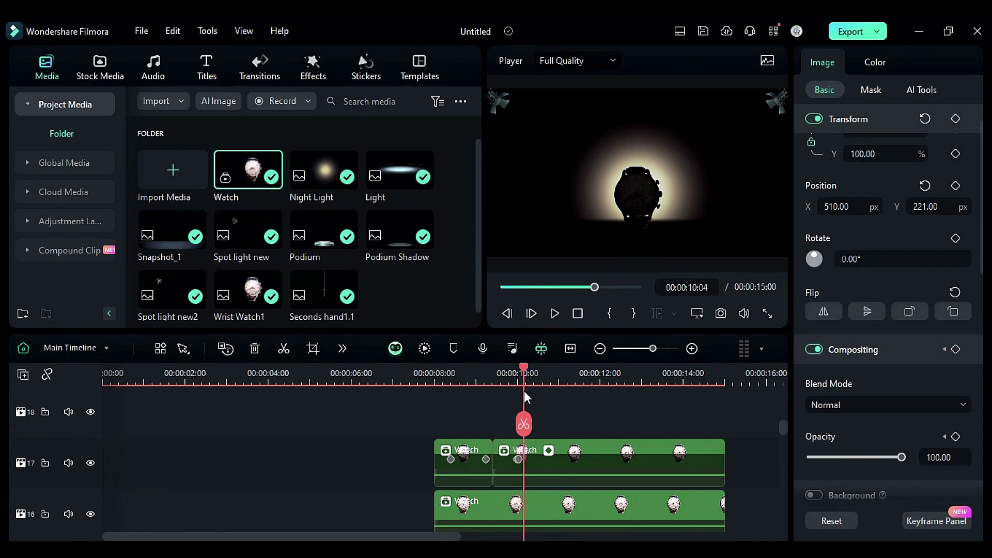
{"action": "left_click_drag", "start_coordinate": [524, 397], "coordinate": [553, 395]}
{"action": "scroll", "coordinate": [557, 418], "scroll_direction": "down", "scroll_amount": 3}
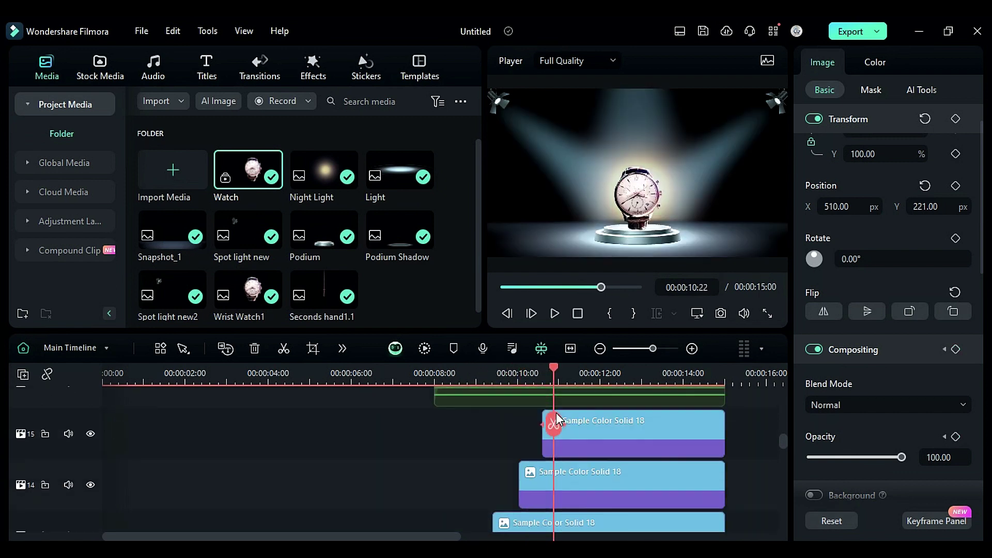
Place the Streaming Gaming Championship Pack Overlay 02 effect on track 1 from 00:00:09:00 and stretch its end to 00:00:15:00.
{"action": "scroll", "coordinate": [557, 419], "scroll_direction": "down", "scroll_amount": 10}
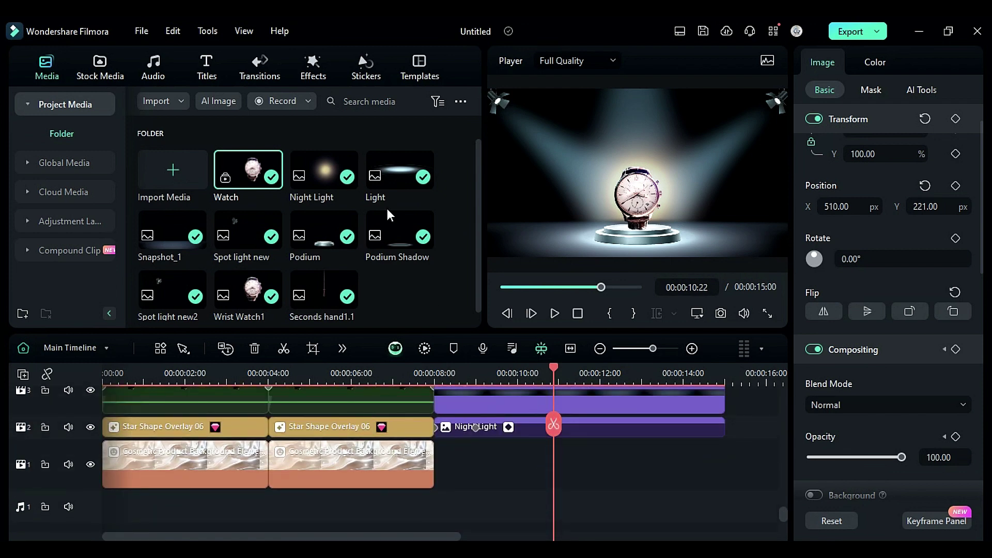
{"action": "left_click", "coordinate": [313, 67]}
{"action": "left_click_drag", "start_coordinate": [170, 162], "coordinate": [492, 454]}
{"action": "mouse_move", "coordinate": [480, 392]}
{"action": "left_mouse_down"}
{"action": "mouse_move", "coordinate": [453, 392]}
{"action": "mouse_move", "coordinate": [475, 391]}
{"action": "left_mouse_up"}
{"action": "left_click_drag", "start_coordinate": [537, 470], "coordinate": [520, 470]}
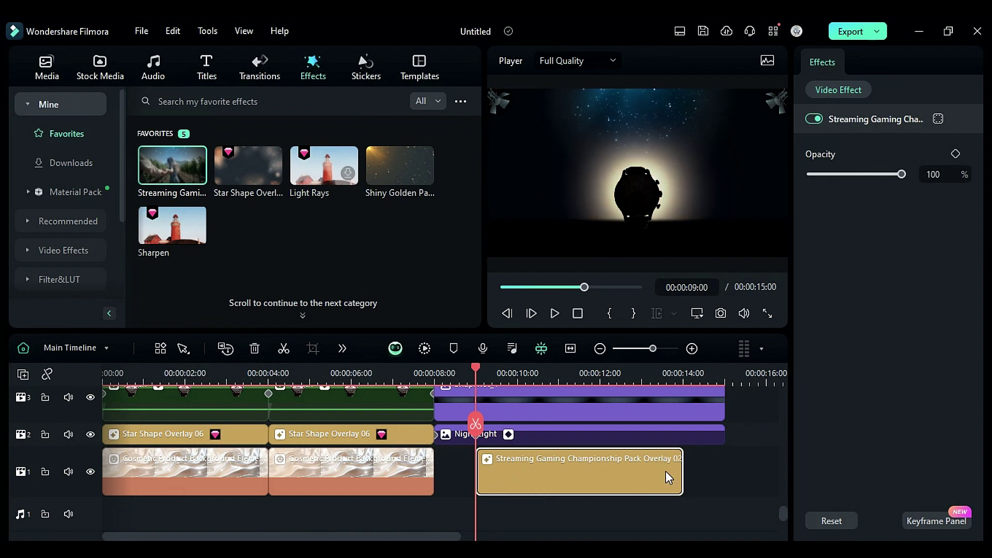
{"action": "left_click_drag", "start_coordinate": [680, 460], "coordinate": [725, 459]}
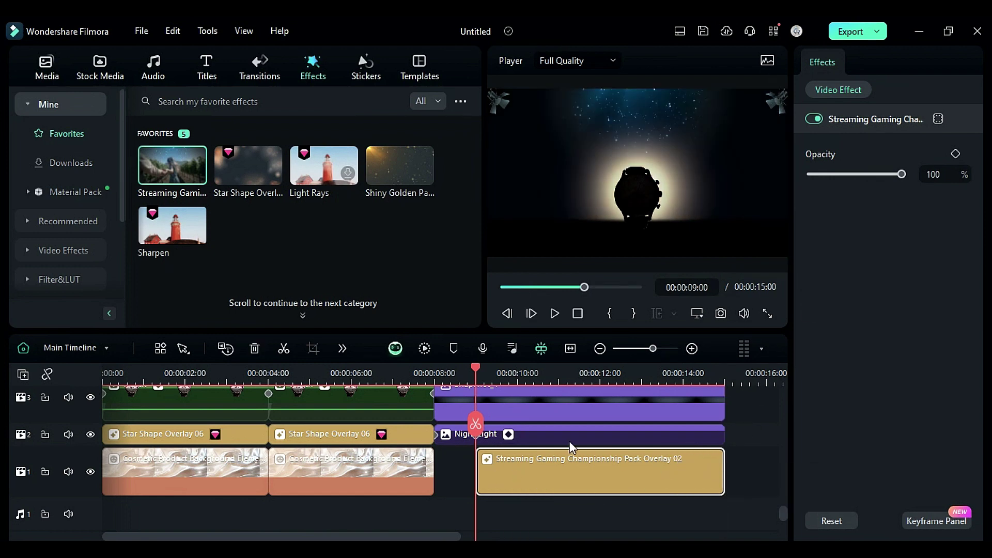
Extend the overlay effect's start back to 00:00:08:10, keyframe its opacity at 0 there and raise it to 99 shortly after.
{"action": "scroll", "coordinate": [507, 471], "scroll_direction": "up", "scroll_amount": 2}
{"action": "scroll", "coordinate": [505, 457], "scroll_direction": "down", "scroll_amount": 3}
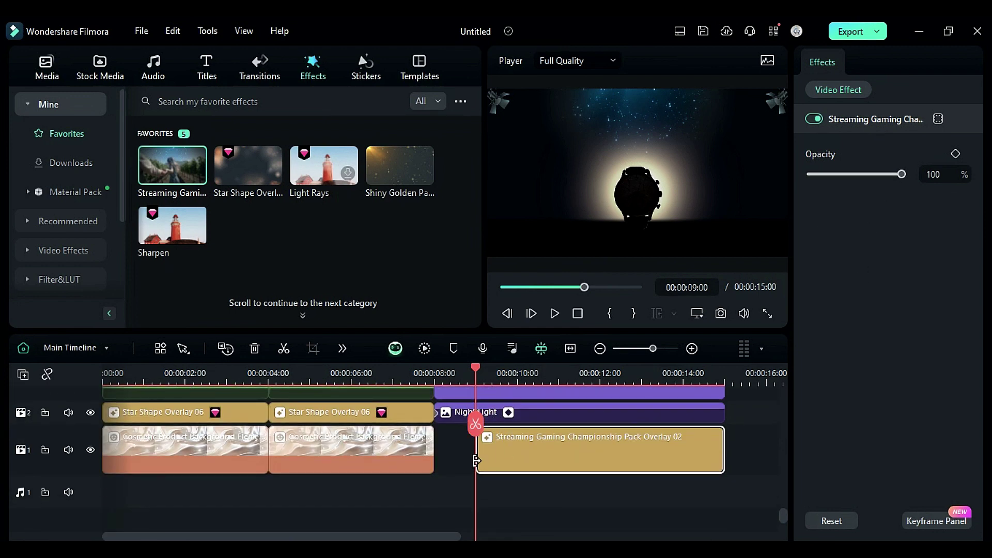
{"action": "left_click_drag", "start_coordinate": [476, 460], "coordinate": [453, 460]}
{"action": "left_click_drag", "start_coordinate": [447, 369], "coordinate": [450, 369]}
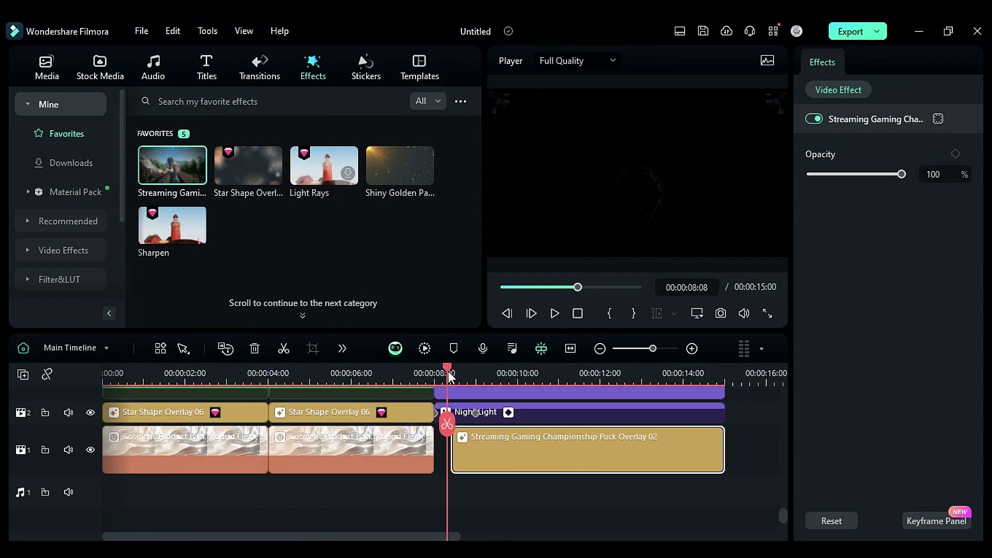
{"action": "left_click_drag", "start_coordinate": [898, 176], "coordinate": [753, 204]}
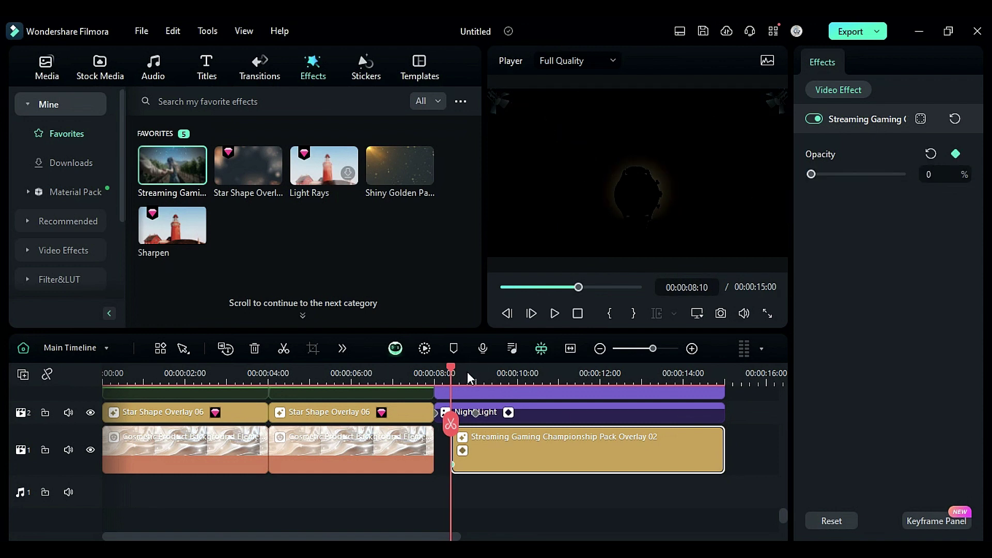
{"action": "left_click_drag", "start_coordinate": [471, 384], "coordinate": [485, 384]}
{"action": "key", "text": "ctrl+z"}
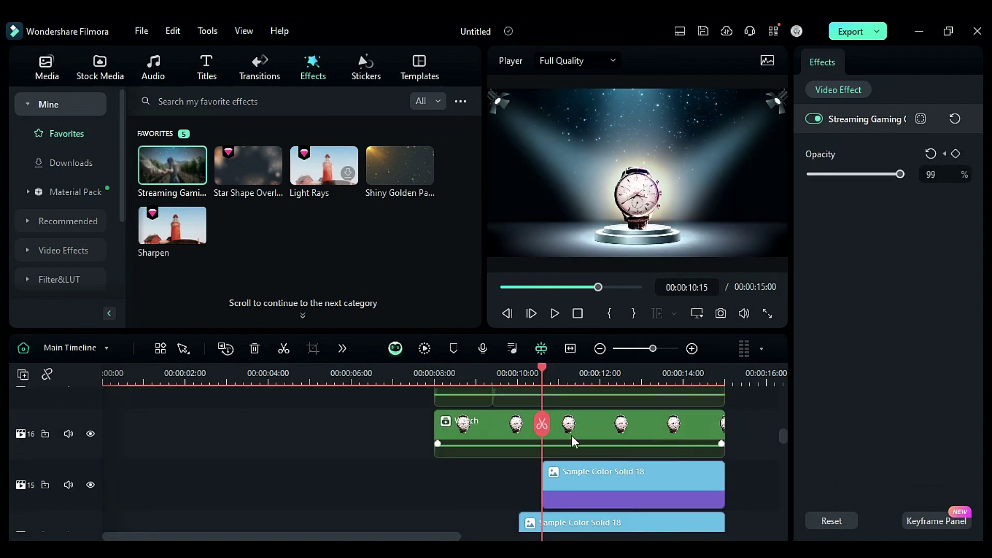
Add a default title reading TIME Z on track 18 from 00:00:10:15 to 00:00:15:00 with a 2.00 s Appearing intro animation.
{"action": "scroll", "coordinate": [571, 435], "scroll_direction": "up", "scroll_amount": 5}
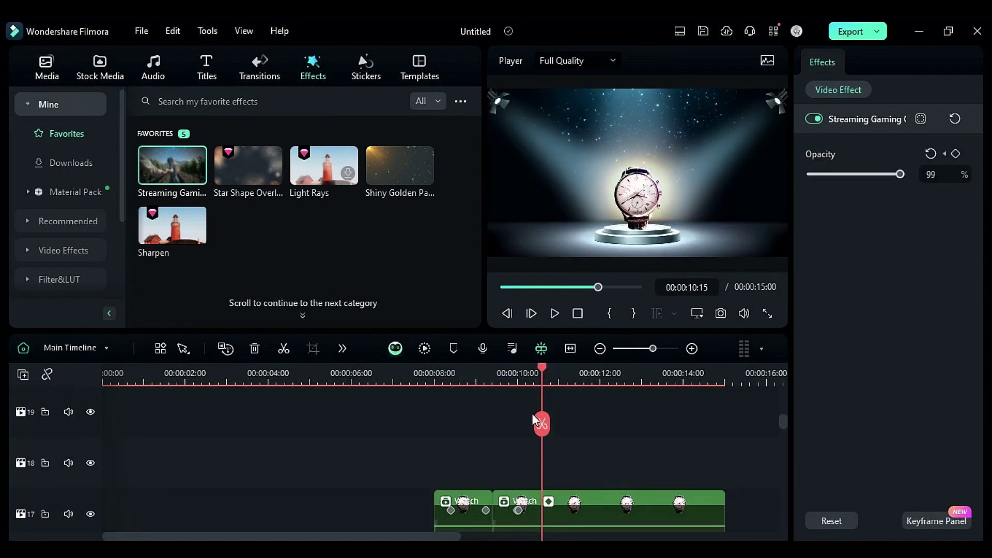
{"action": "left_click", "coordinate": [202, 79]}
{"action": "left_click_drag", "start_coordinate": [258, 318], "coordinate": [561, 468]}
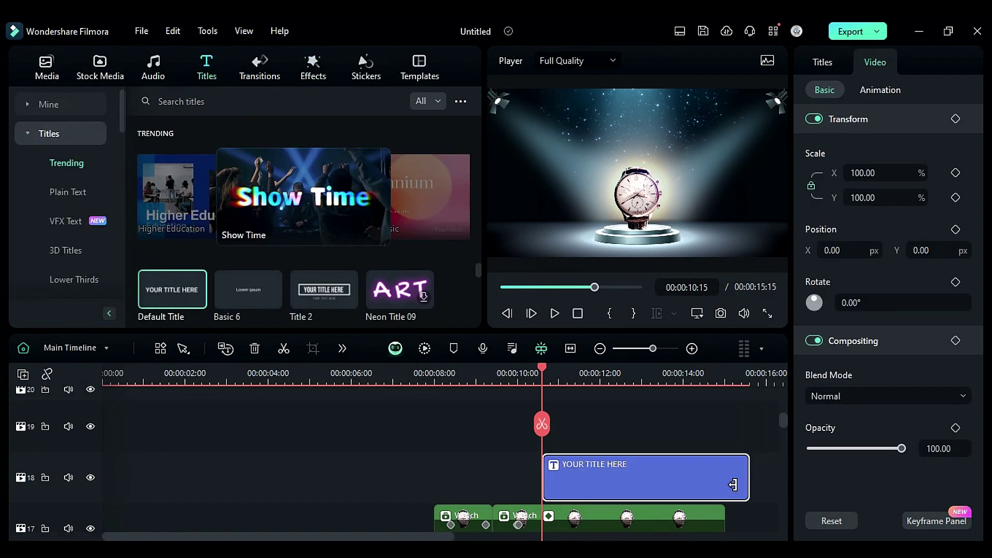
{"action": "left_click_drag", "start_coordinate": [733, 484], "coordinate": [724, 484]}
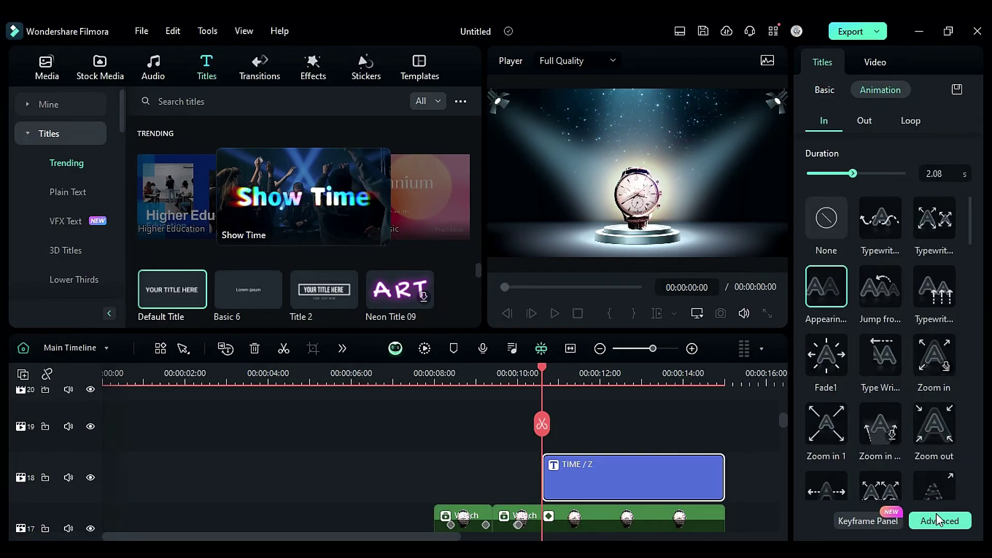
{"action": "left_click", "coordinate": [545, 368]}
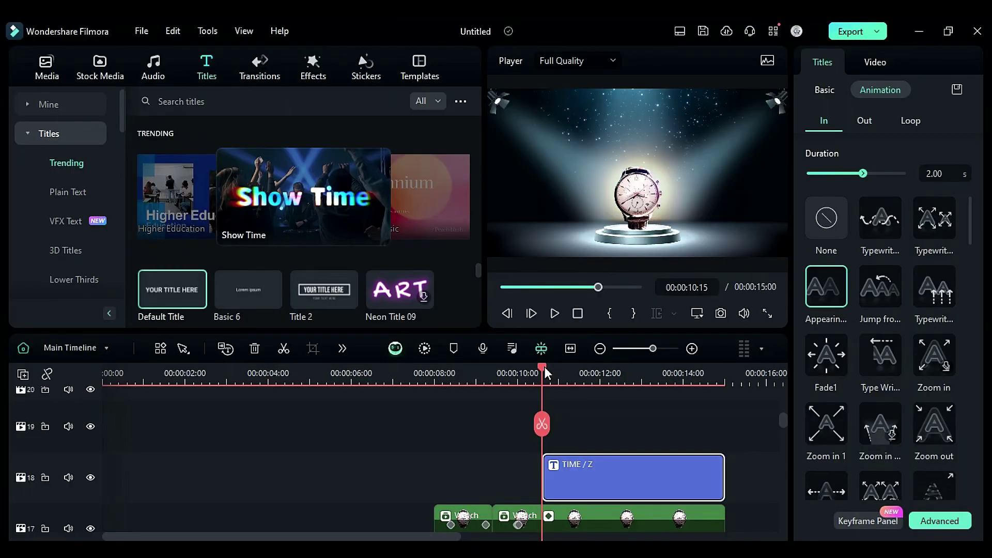
{"action": "left_click_drag", "start_coordinate": [545, 367], "coordinate": [629, 387]}
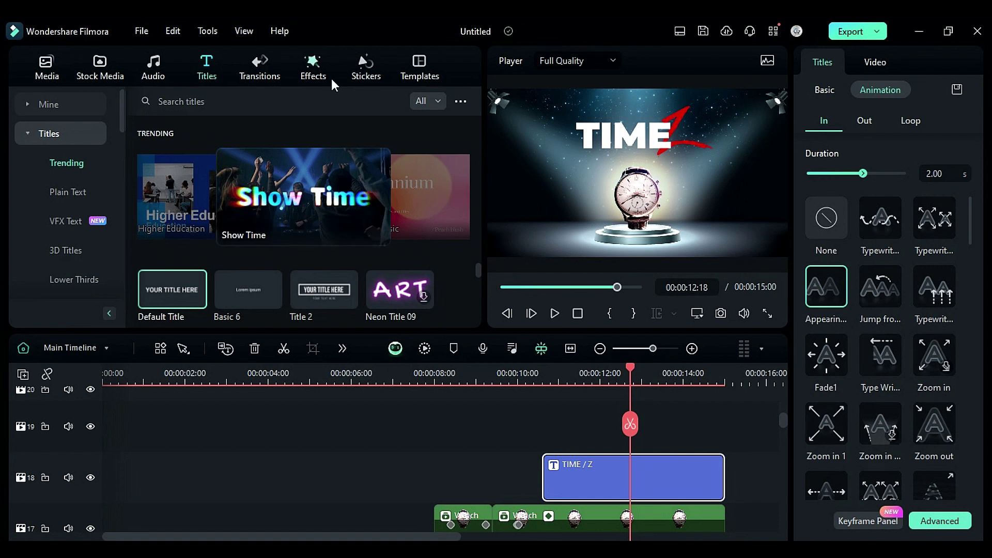
{"action": "left_click", "coordinate": [365, 69]}
{"action": "left_click_drag", "start_coordinate": [324, 162], "coordinate": [546, 425]}
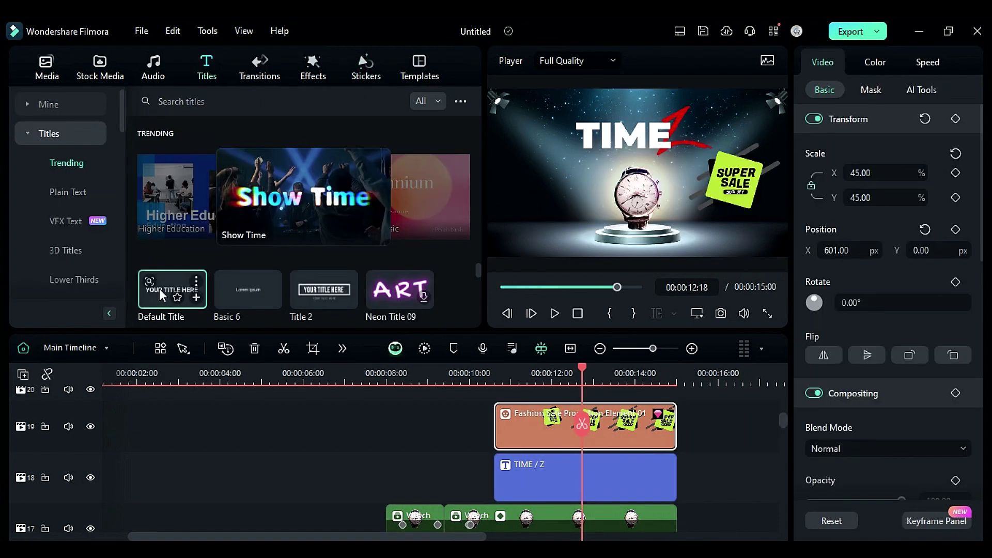
{"action": "left_click_drag", "start_coordinate": [159, 288], "coordinate": [513, 479]}
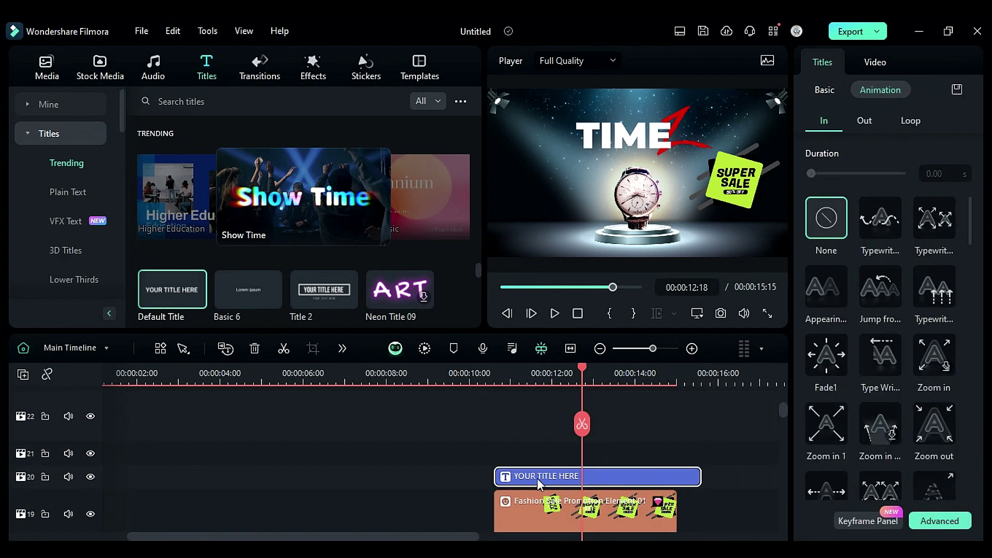
{"action": "left_click_drag", "start_coordinate": [589, 477], "coordinate": [591, 441]}
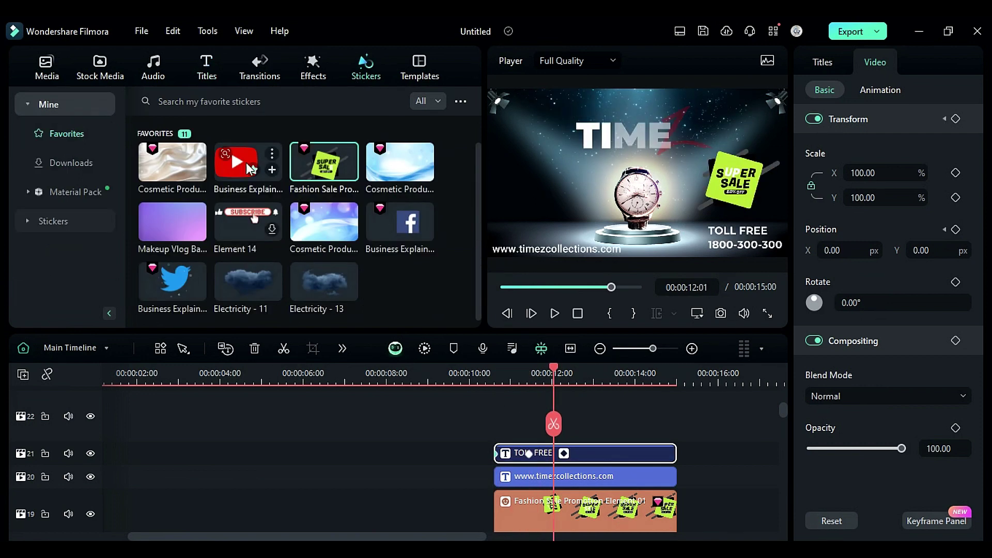
Add YouTube, Twitter and Facebook stickers on tracks 22 to 24, scaled down and stacked along the left edge of the frame.
{"action": "left_click_drag", "start_coordinate": [248, 162], "coordinate": [517, 416]}
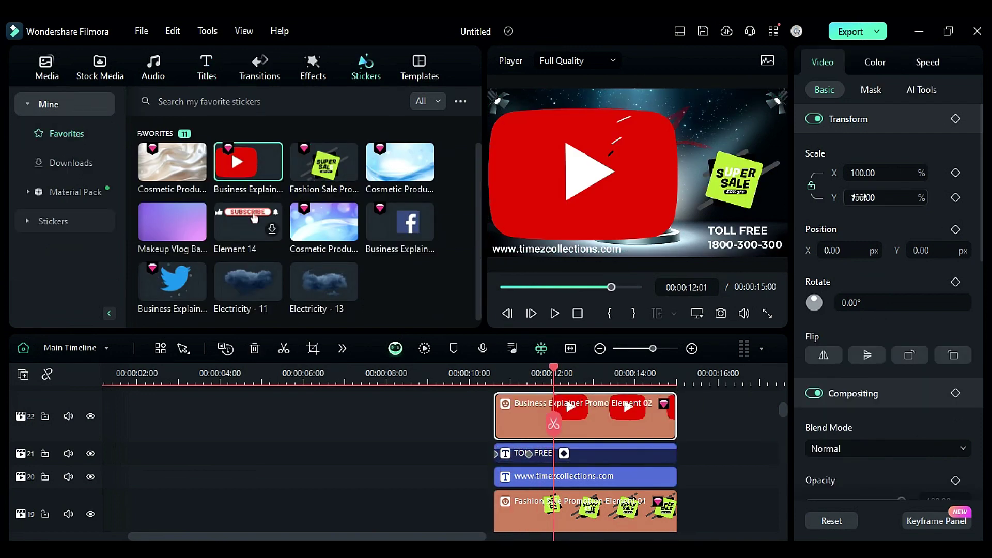
{"action": "left_click_drag", "start_coordinate": [172, 280], "coordinate": [516, 398]}
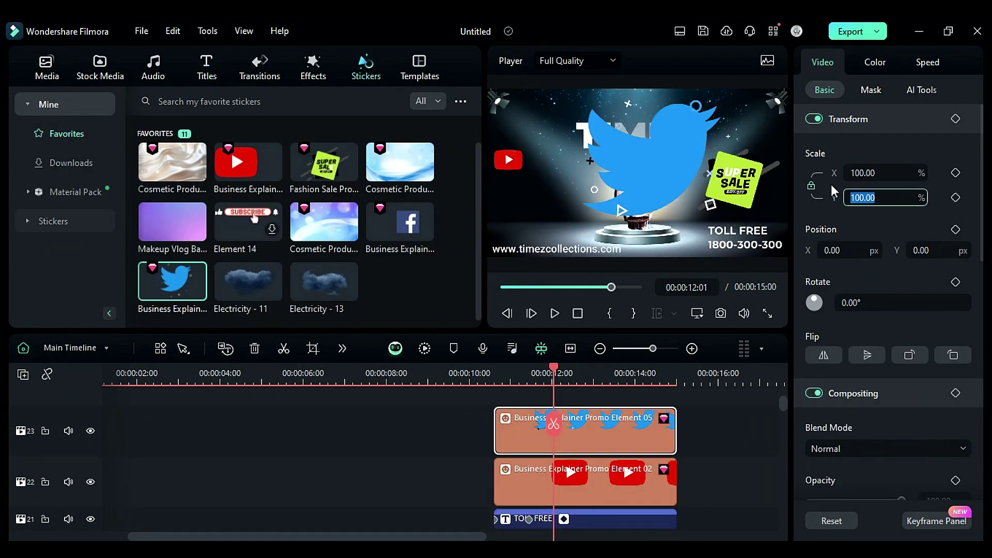
{"action": "left_click_drag", "start_coordinate": [410, 255], "coordinate": [517, 395]}
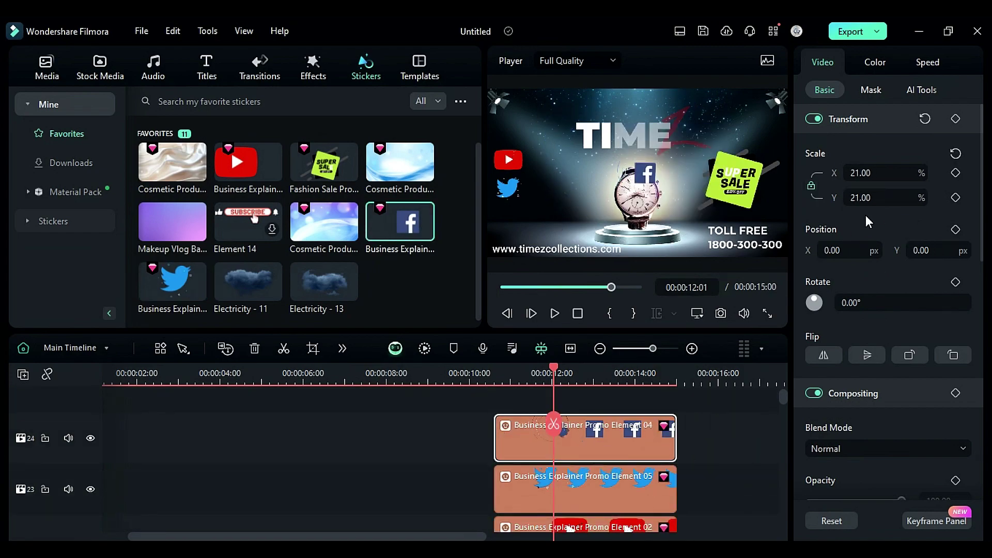
Add a recommended effect at the start of the timeline and stretch it to the end of the video at 00:00:15:00.
{"action": "left_click", "coordinate": [307, 64]}
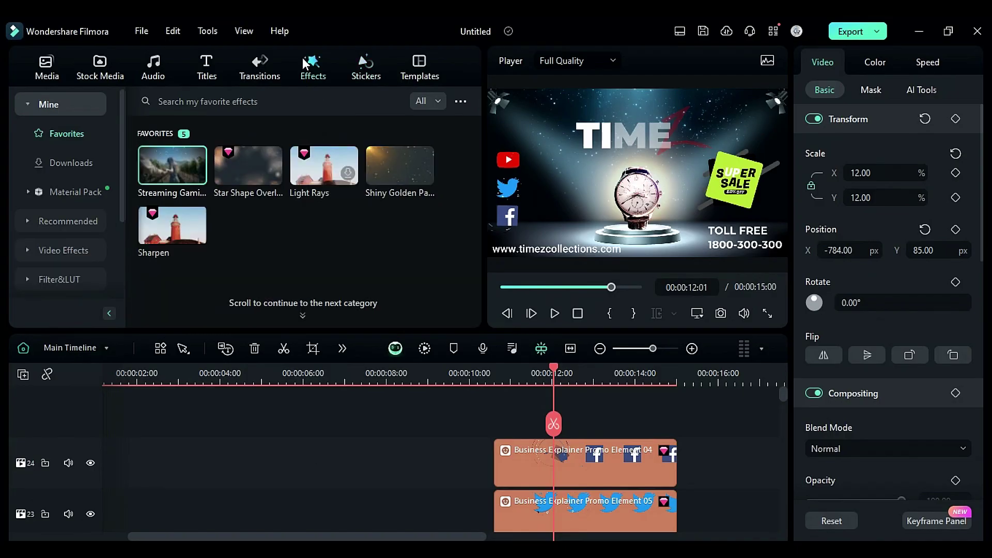
{"action": "left_click", "coordinate": [67, 219]}
{"action": "left_click_drag", "start_coordinate": [174, 290], "coordinate": [103, 440]}
{"action": "left_click_drag", "start_coordinate": [308, 449], "coordinate": [725, 450]}
Add the favorite Sharpen effect at the start of the timeline and extend it across the whole video.
{"action": "left_click", "coordinate": [64, 104]}
{"action": "left_click_drag", "start_coordinate": [172, 225], "coordinate": [313, 447]}
{"action": "left_click_drag", "start_coordinate": [311, 448], "coordinate": [721, 449]}
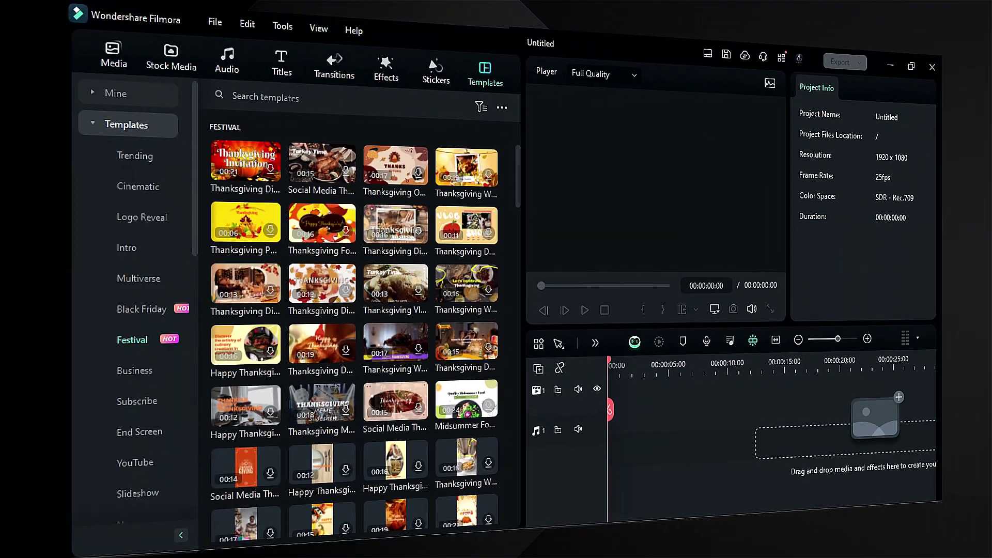
{"action": "scroll", "coordinate": [455, 434], "scroll_direction": "down", "scroll_amount": 12}
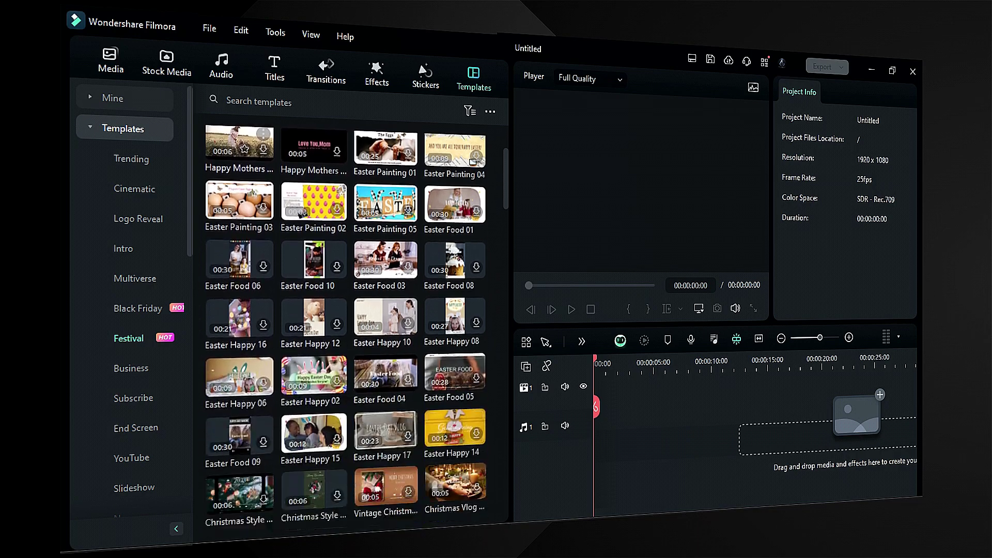